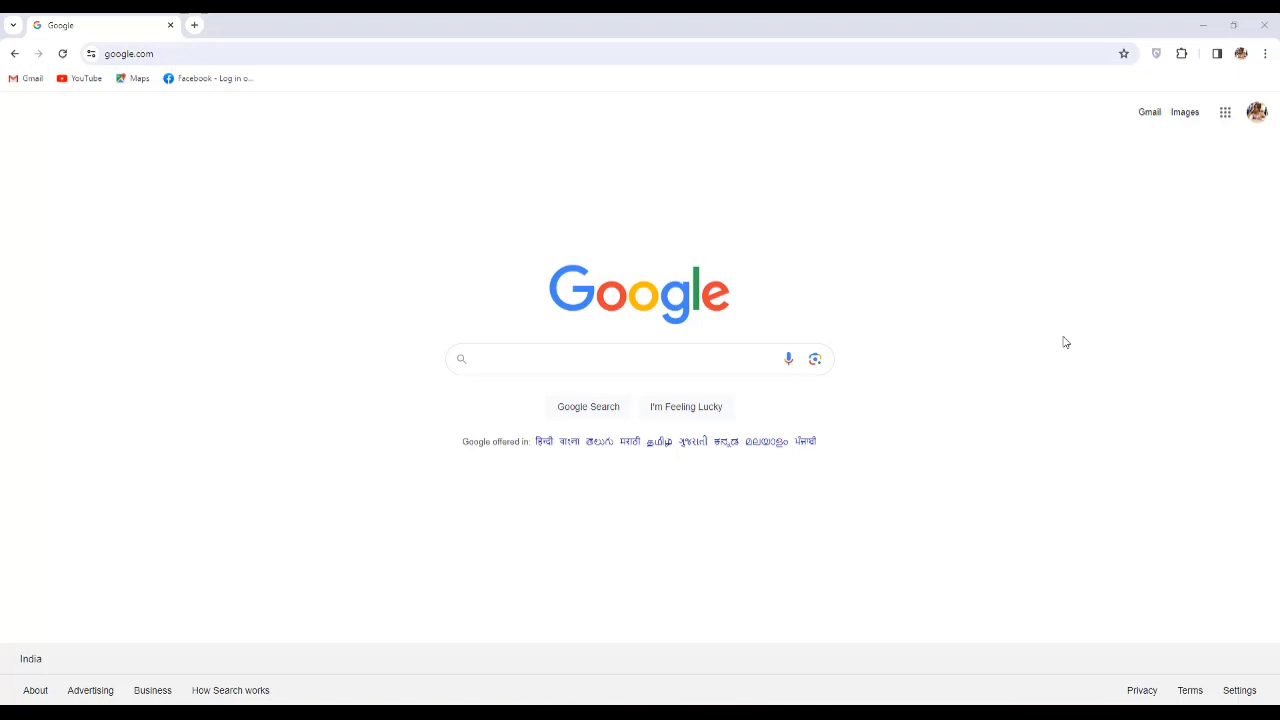
Search Google for wbpsc.gov.in and open the official WBPSC website from the results.
{"action": "left_click", "coordinate": [671, 357]}
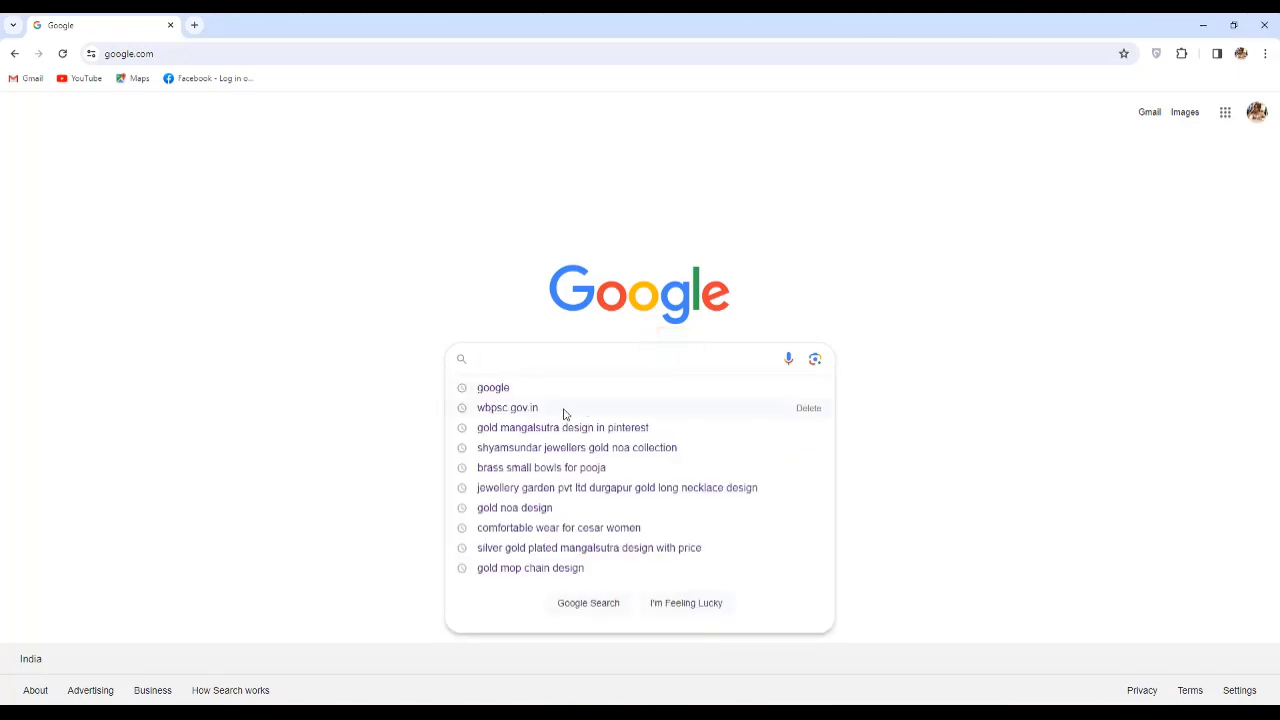
{"action": "type", "text": "w"}
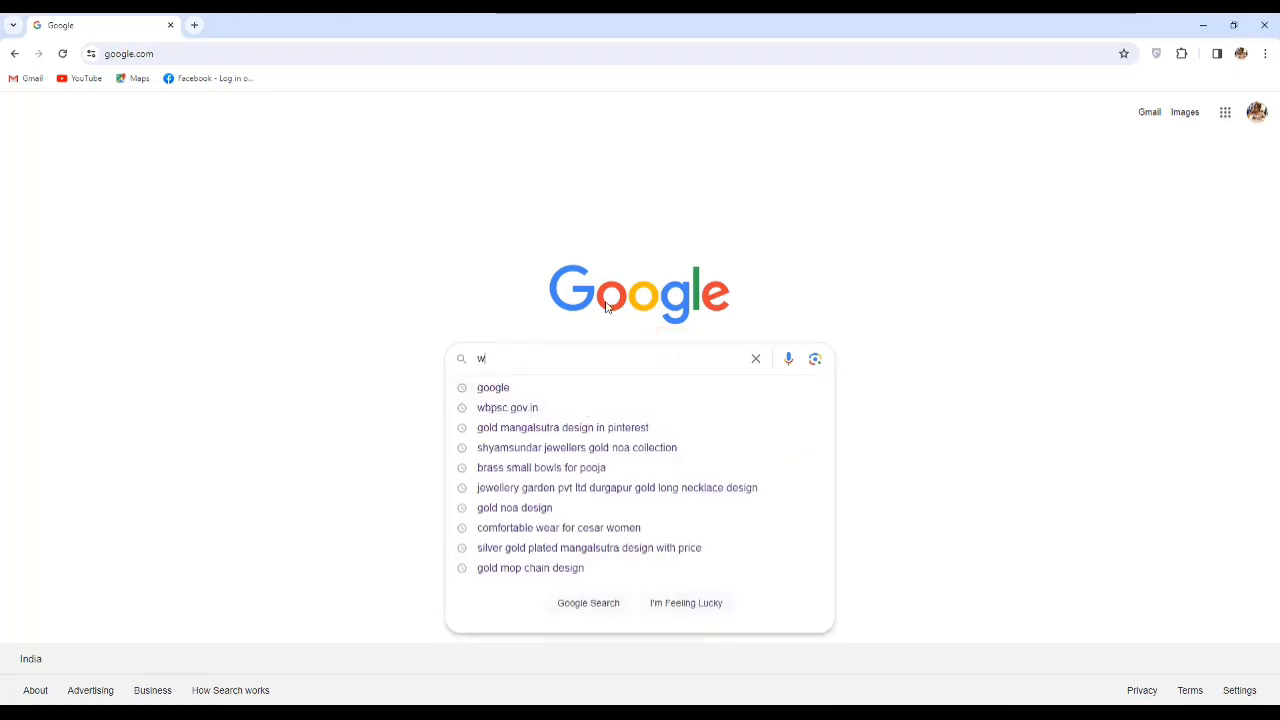
{"action": "type", "text": "bpsc"}
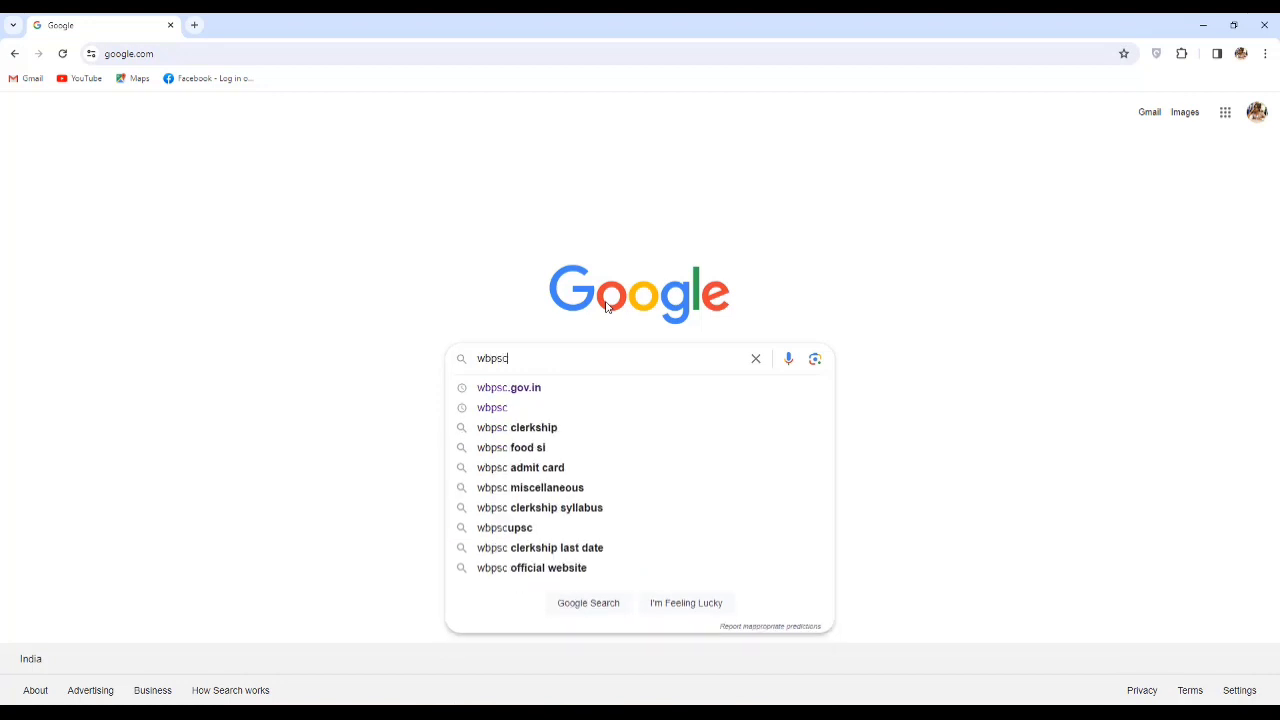
{"action": "type", "text": ".gov.in"}
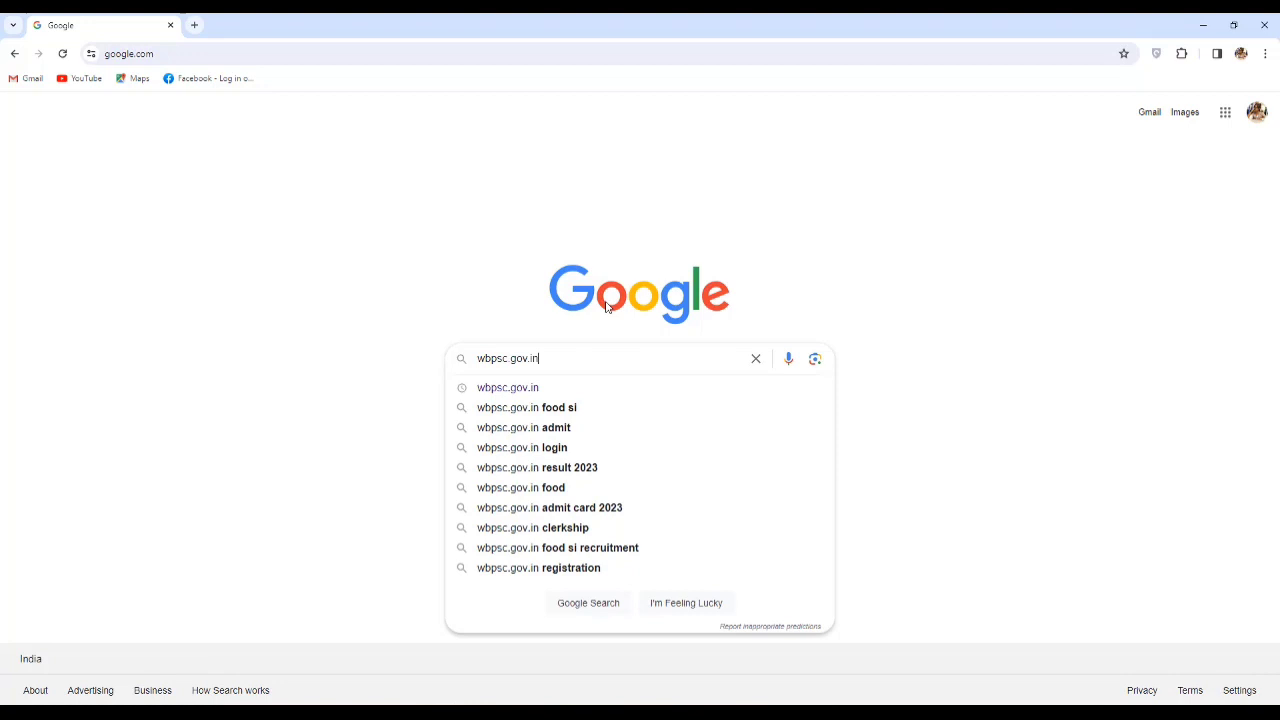
{"action": "key", "text": "Return"}
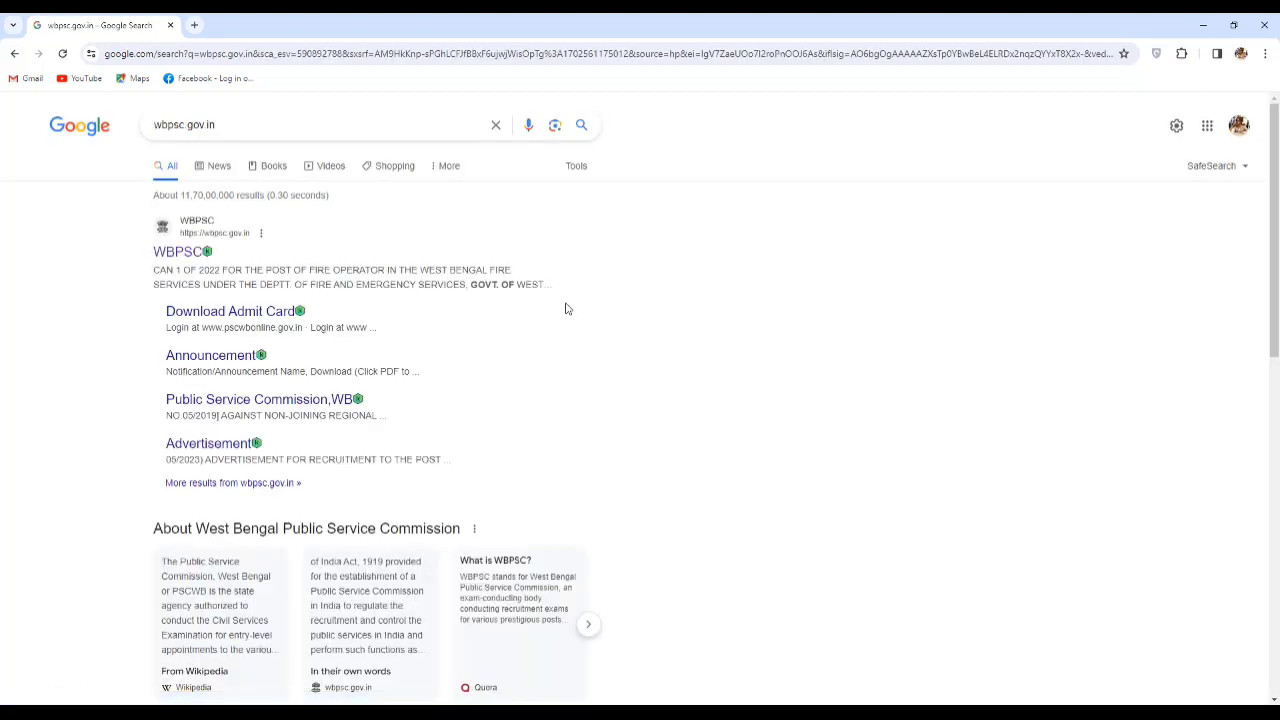
{"action": "left_click", "coordinate": [176, 254]}
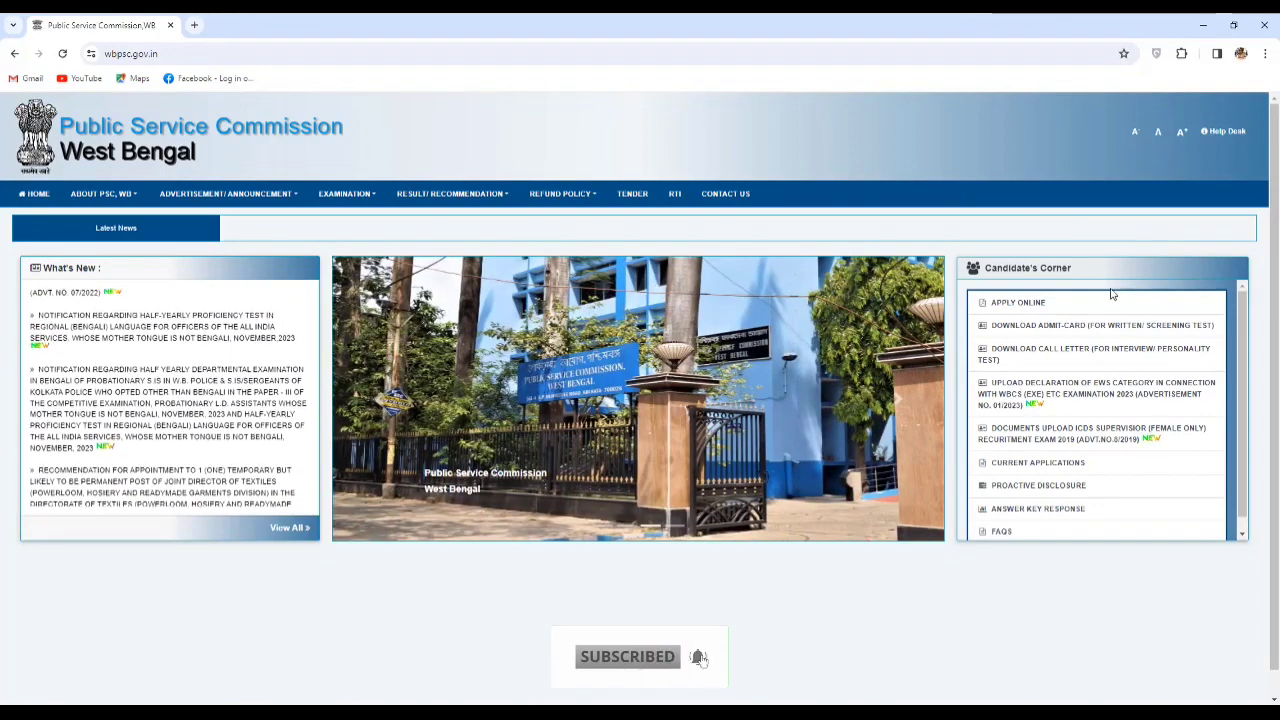
Start Advertisement Wise Registration for CLERKSHIP EXAMINATION, 2023 and save the mobile number to continue.
{"action": "left_click", "coordinate": [1031, 309]}
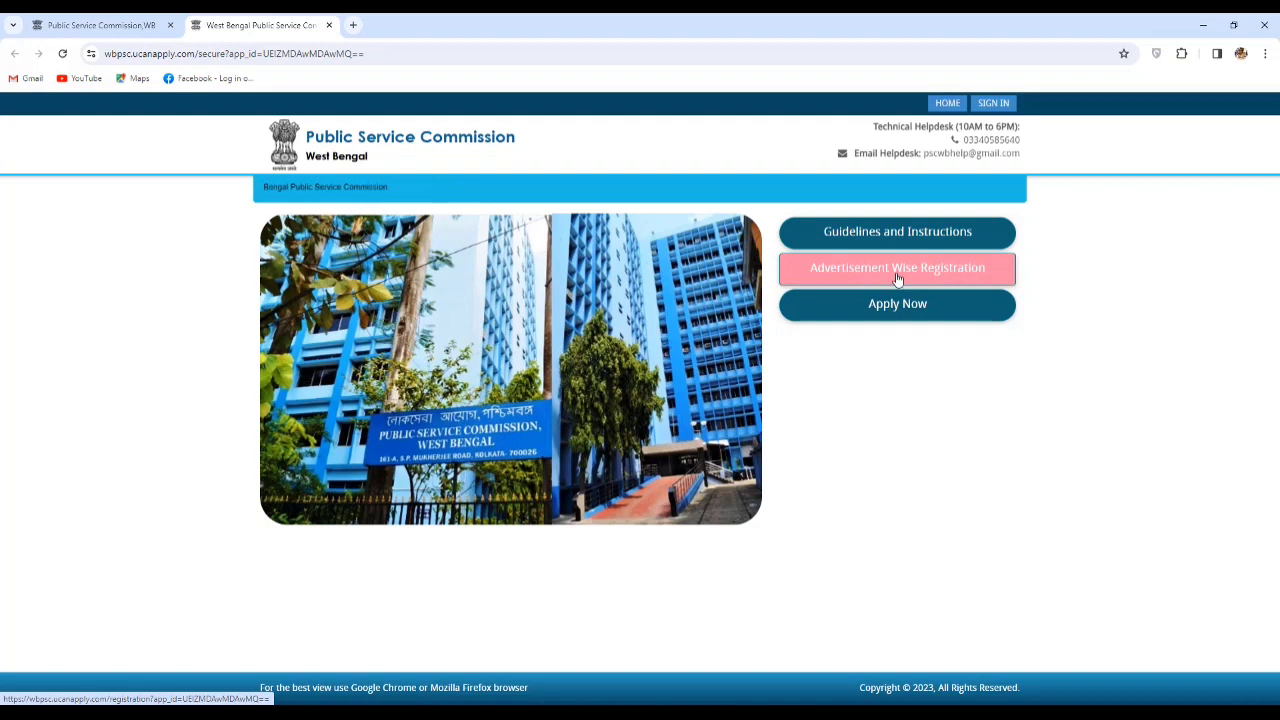
{"action": "left_click", "coordinate": [897, 279]}
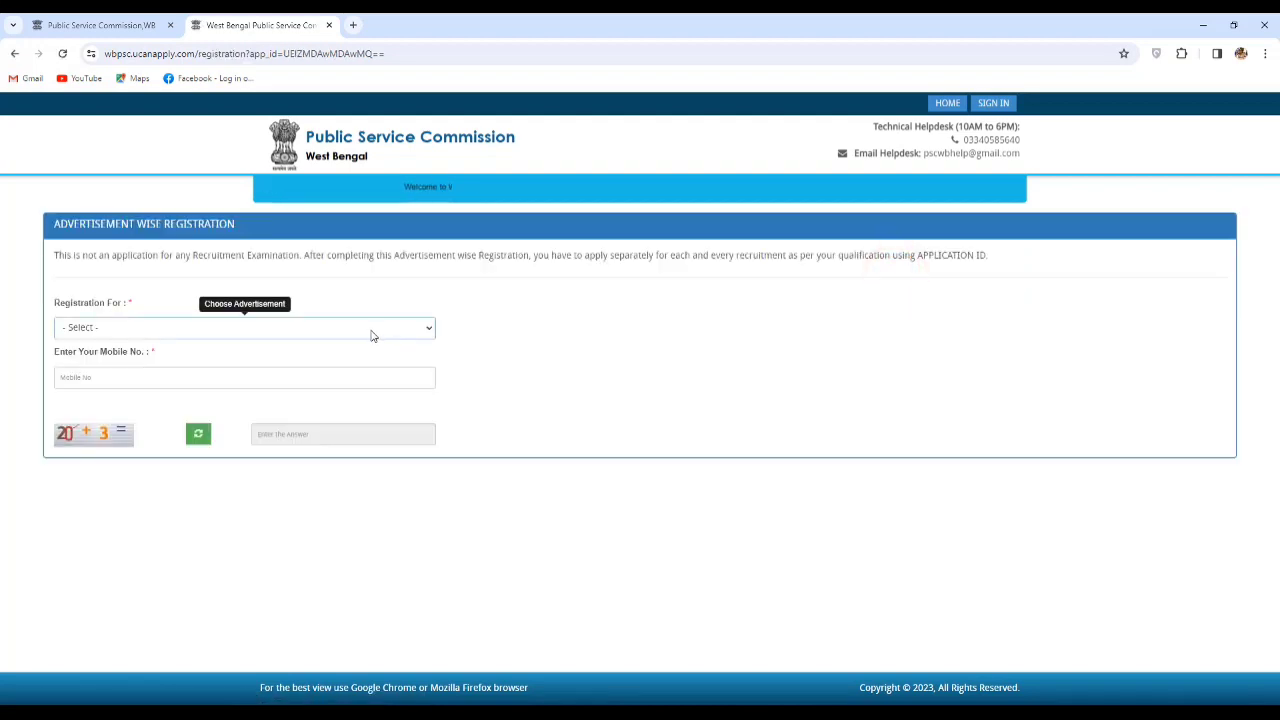
{"action": "left_click", "coordinate": [369, 336]}
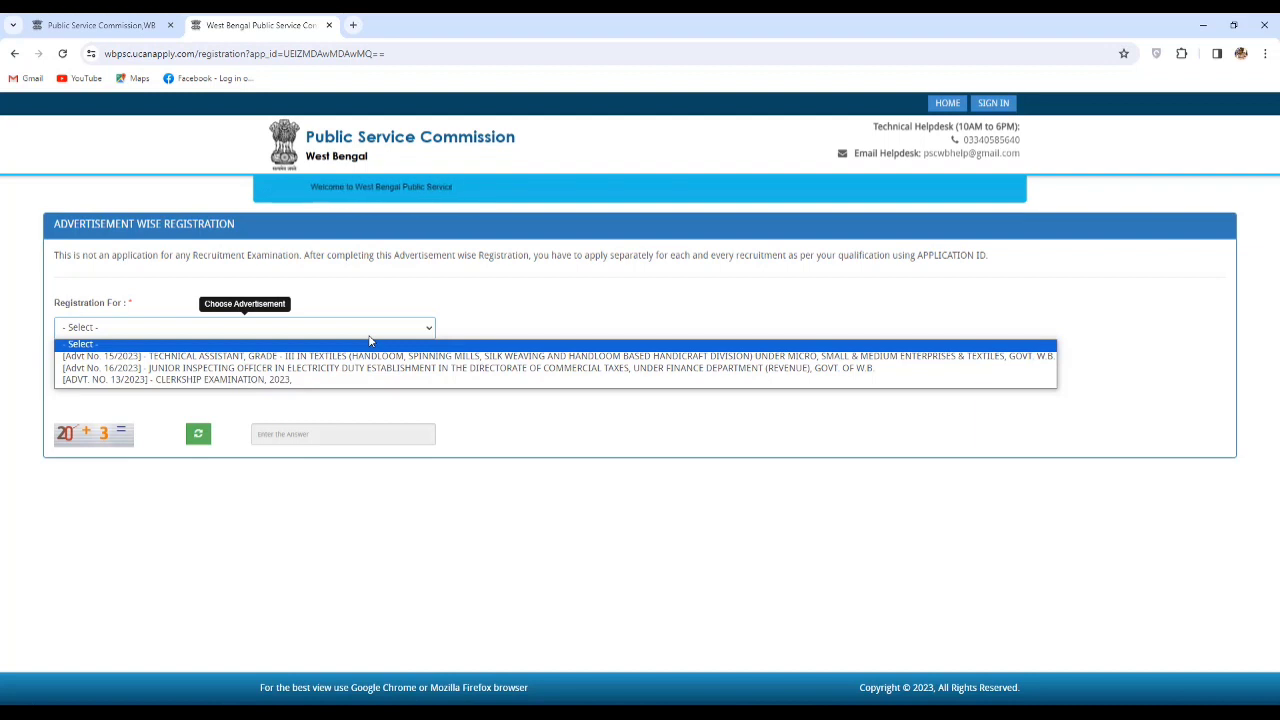
{"action": "left_click", "coordinate": [291, 381]}
{"action": "left_click", "coordinate": [149, 378]}
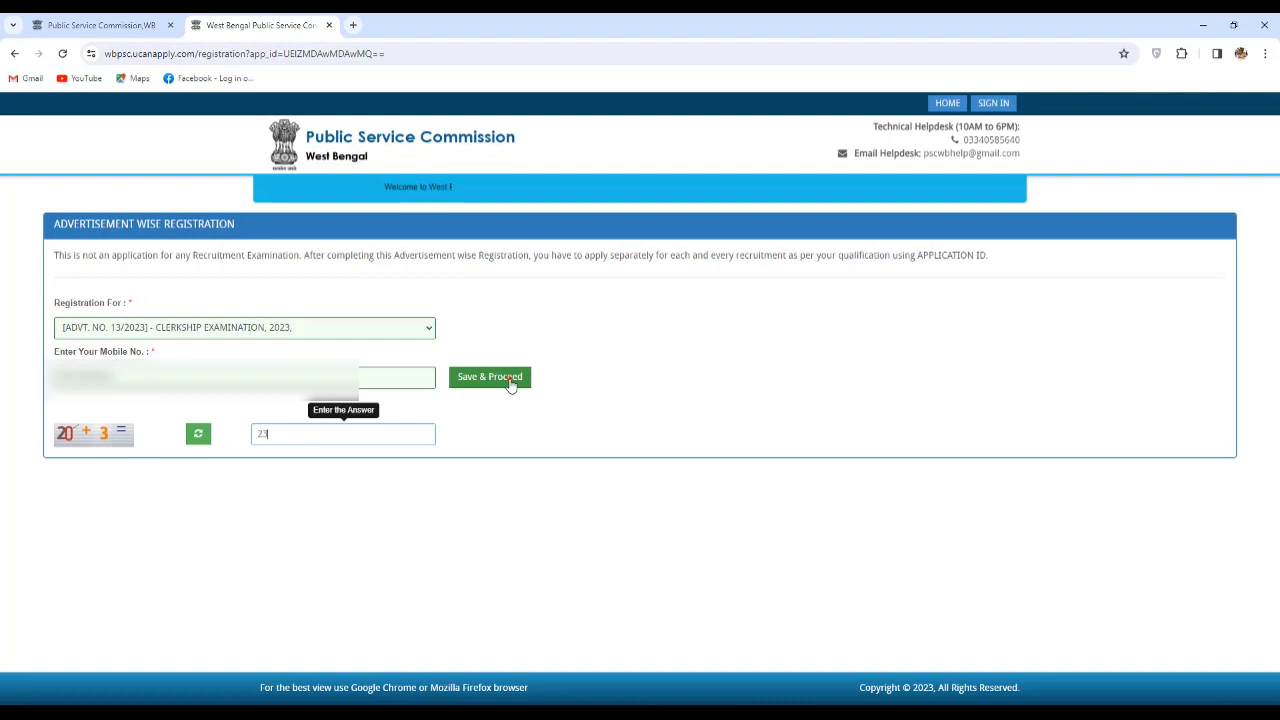
{"action": "left_click", "coordinate": [505, 380]}
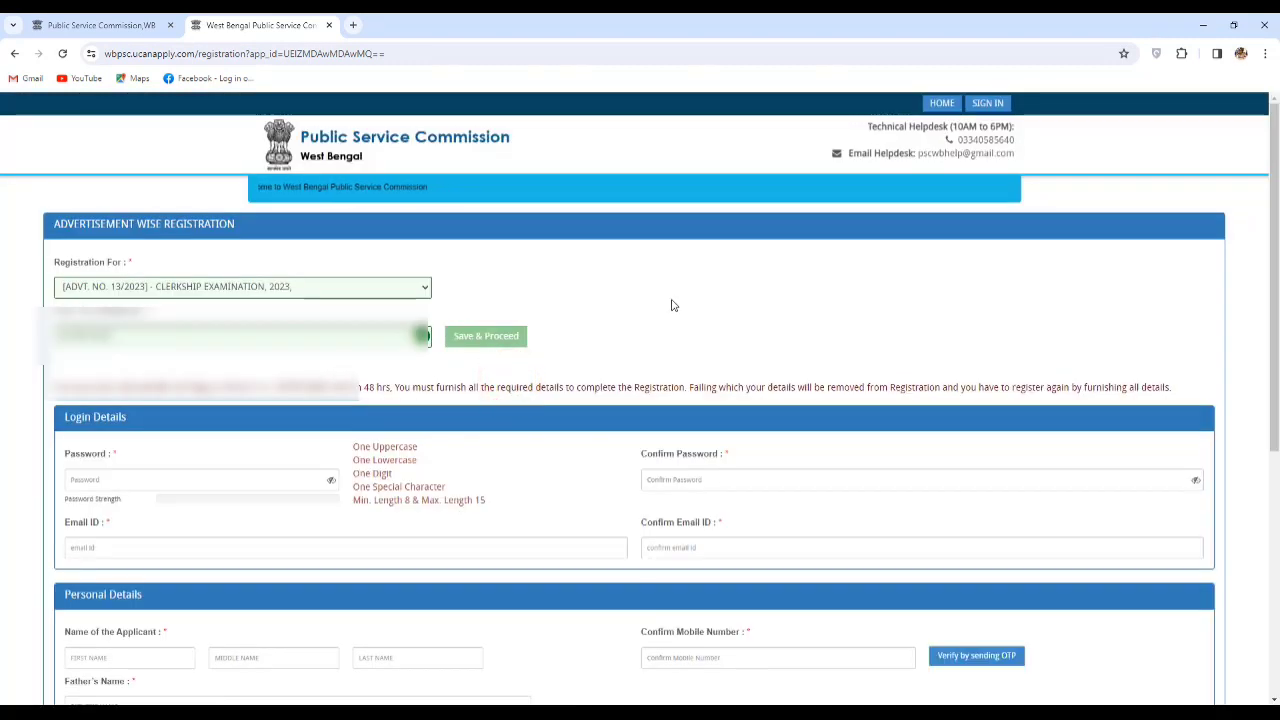
Fill in Password, Confirm Password, Email ID and Confirm Email ID on the registration form.
{"action": "scroll", "coordinate": [672, 305], "scroll_direction": "down", "scroll_amount": 1}
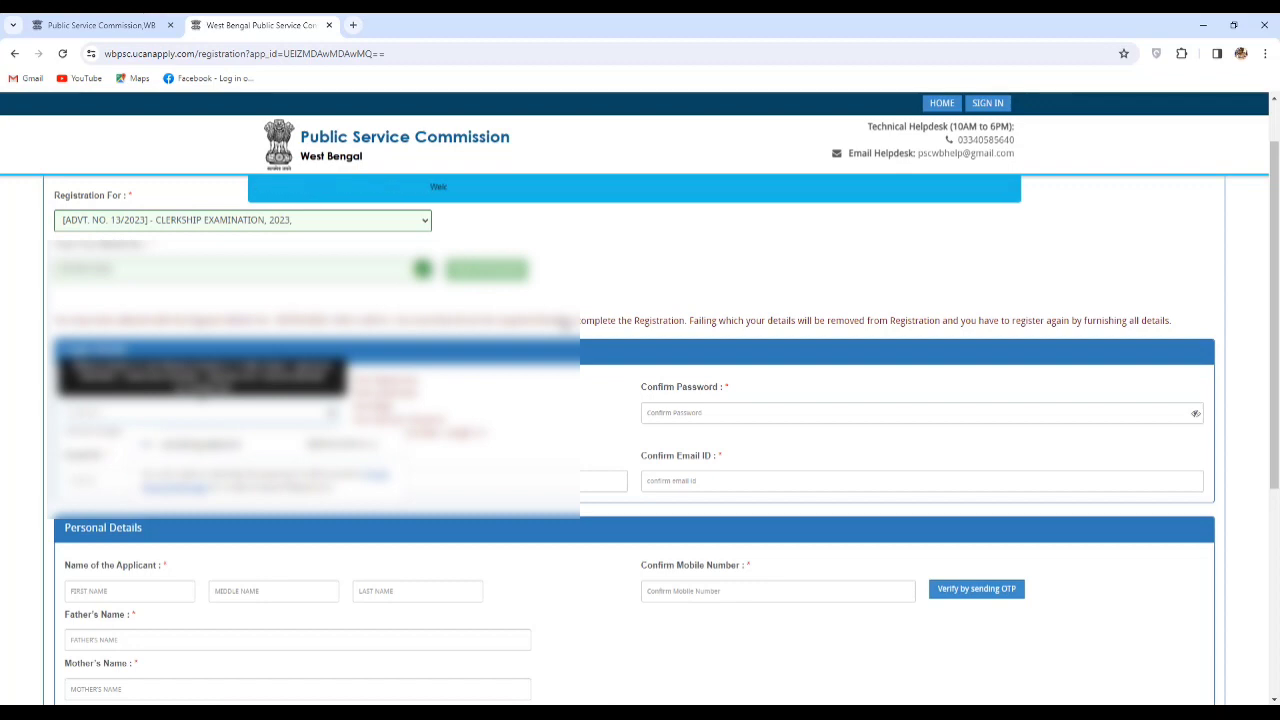
{"action": "left_click", "coordinate": [681, 418]}
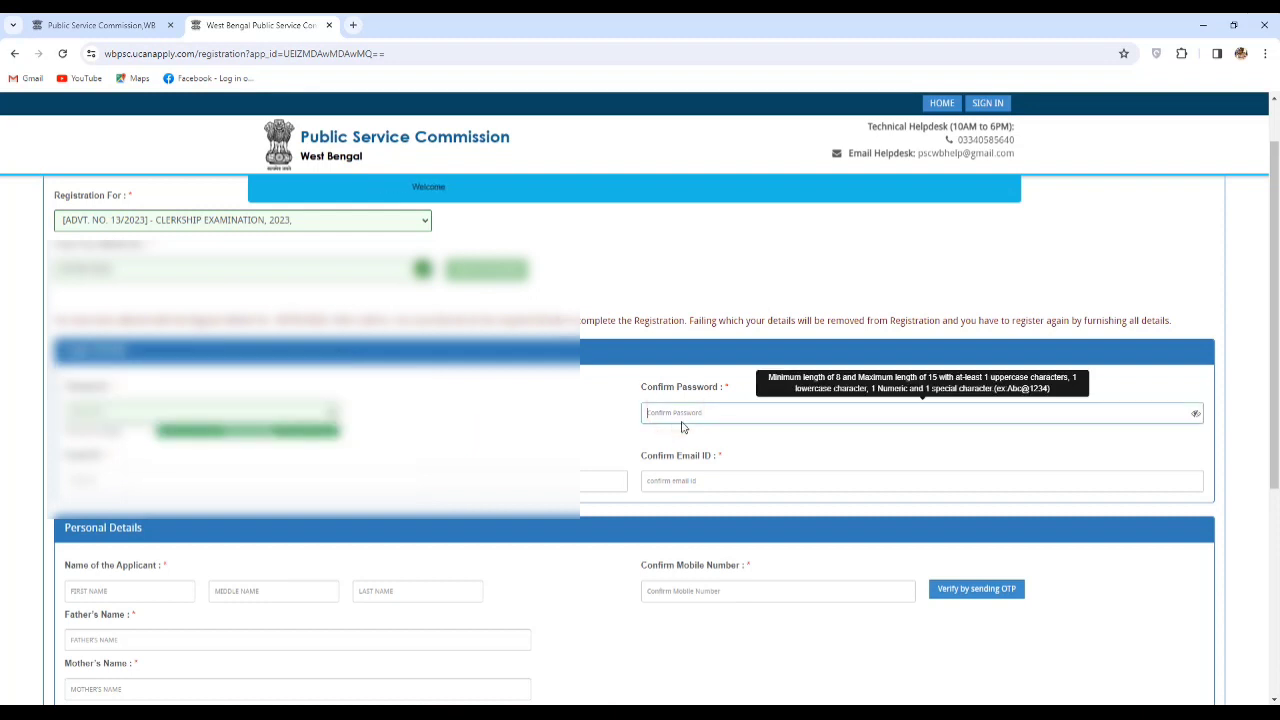
{"action": "key", "text": "ctrl+v"}
{"action": "left_click", "coordinate": [308, 484]}
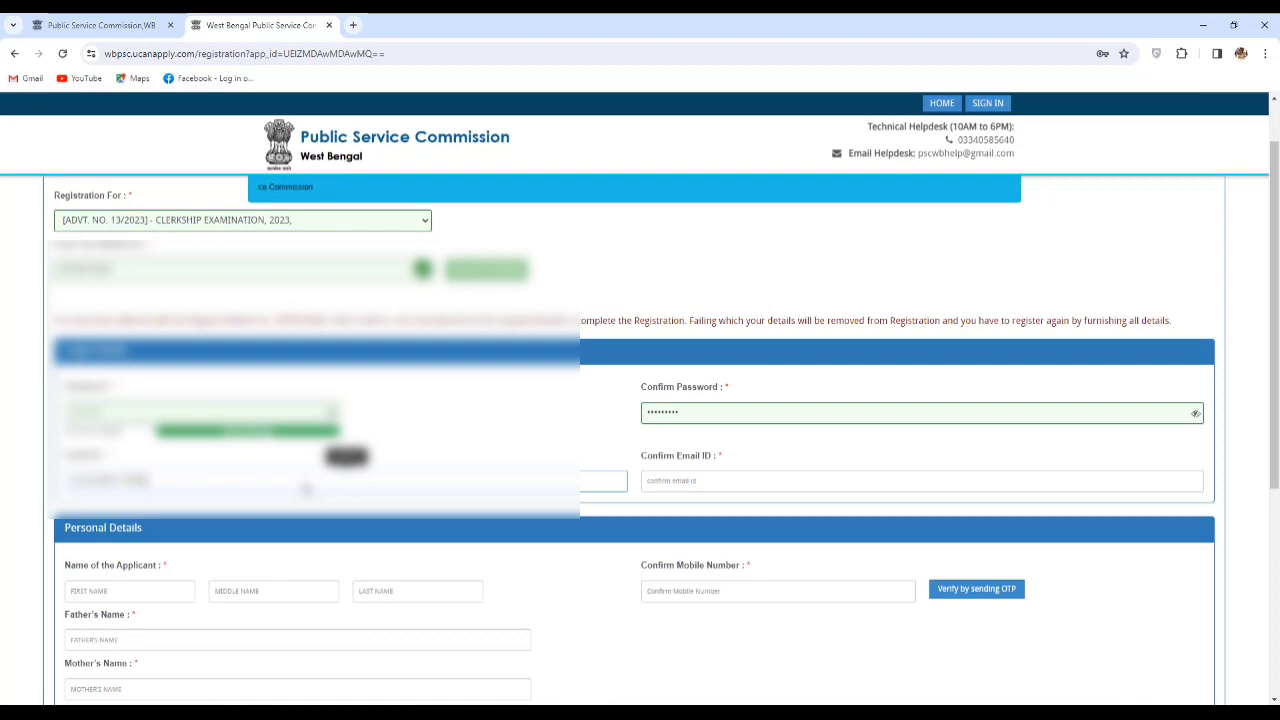
{"action": "scroll", "coordinate": [306, 488], "scroll_direction": "down", "scroll_amount": 1}
{"action": "left_click", "coordinate": [922, 438]}
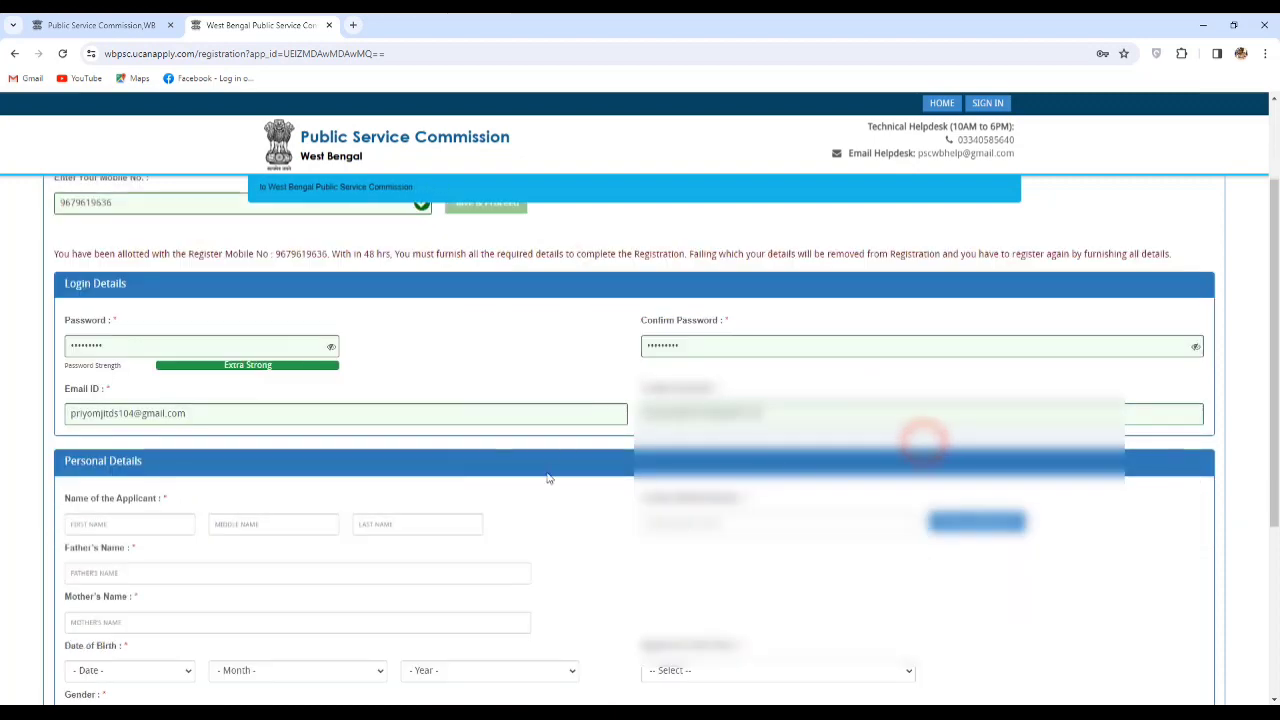
{"action": "scroll", "coordinate": [583, 451], "scroll_direction": "down", "scroll_amount": 2}
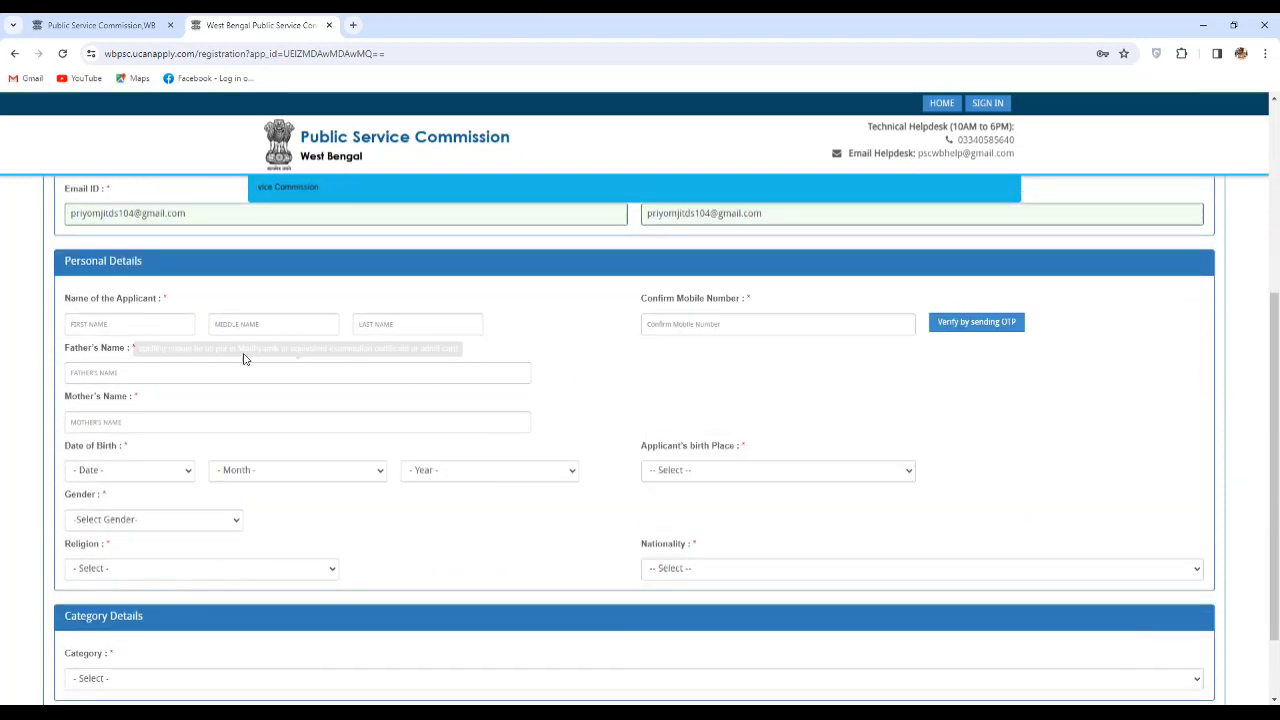
Fill in the applicant's personal details, including father's name, and the Confirm Mobile Number.
{"action": "left_click", "coordinate": [128, 373]}
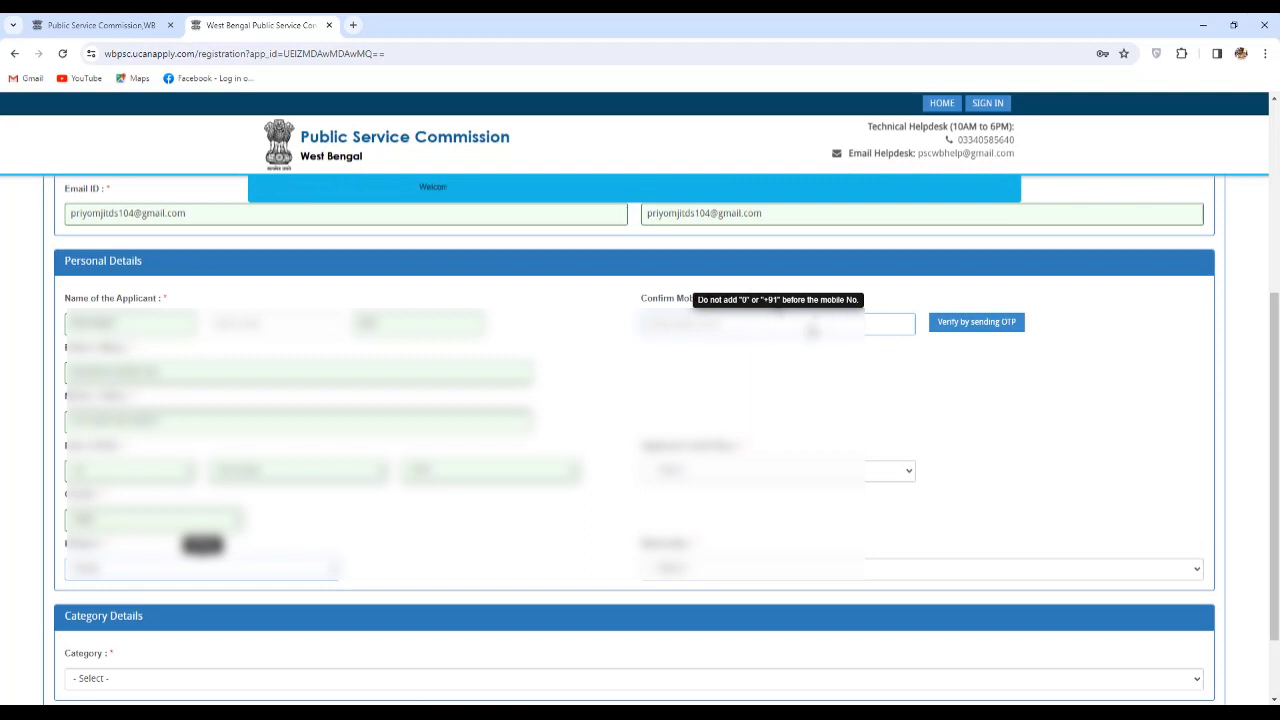
{"action": "left_click", "coordinate": [810, 325]}
{"action": "type", "text": "9"}
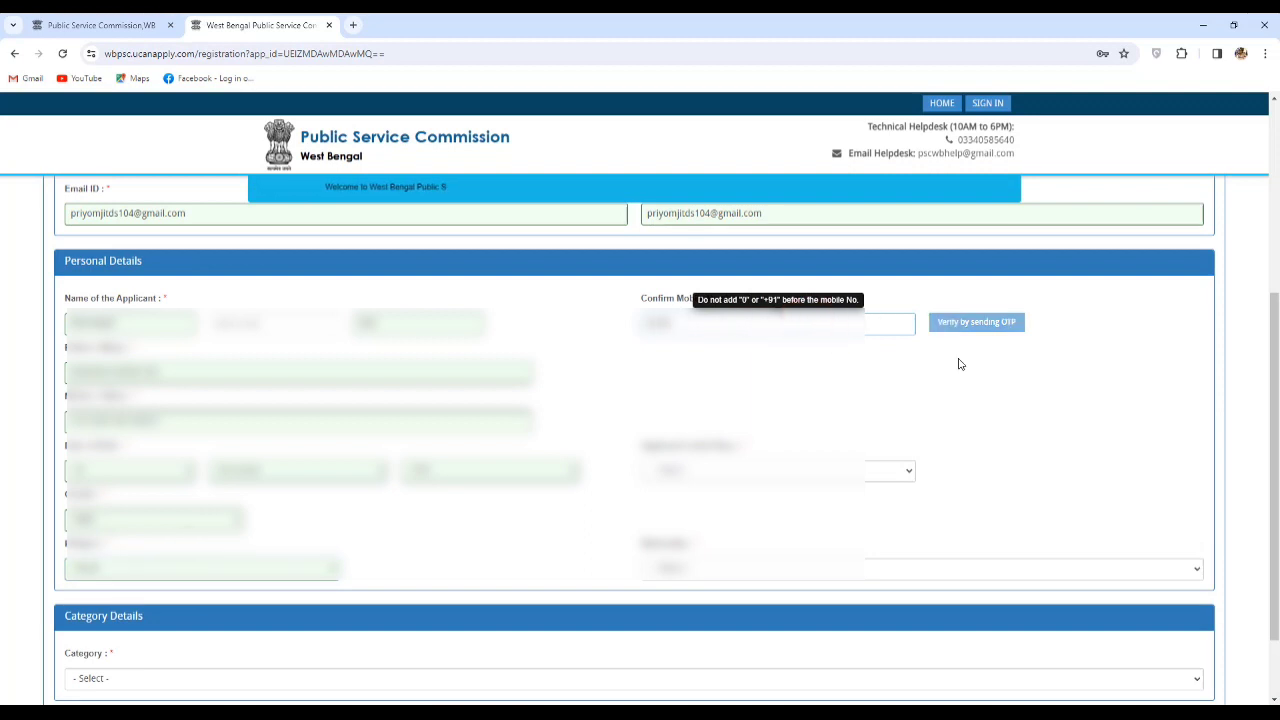
{"action": "type", "text": "0"}
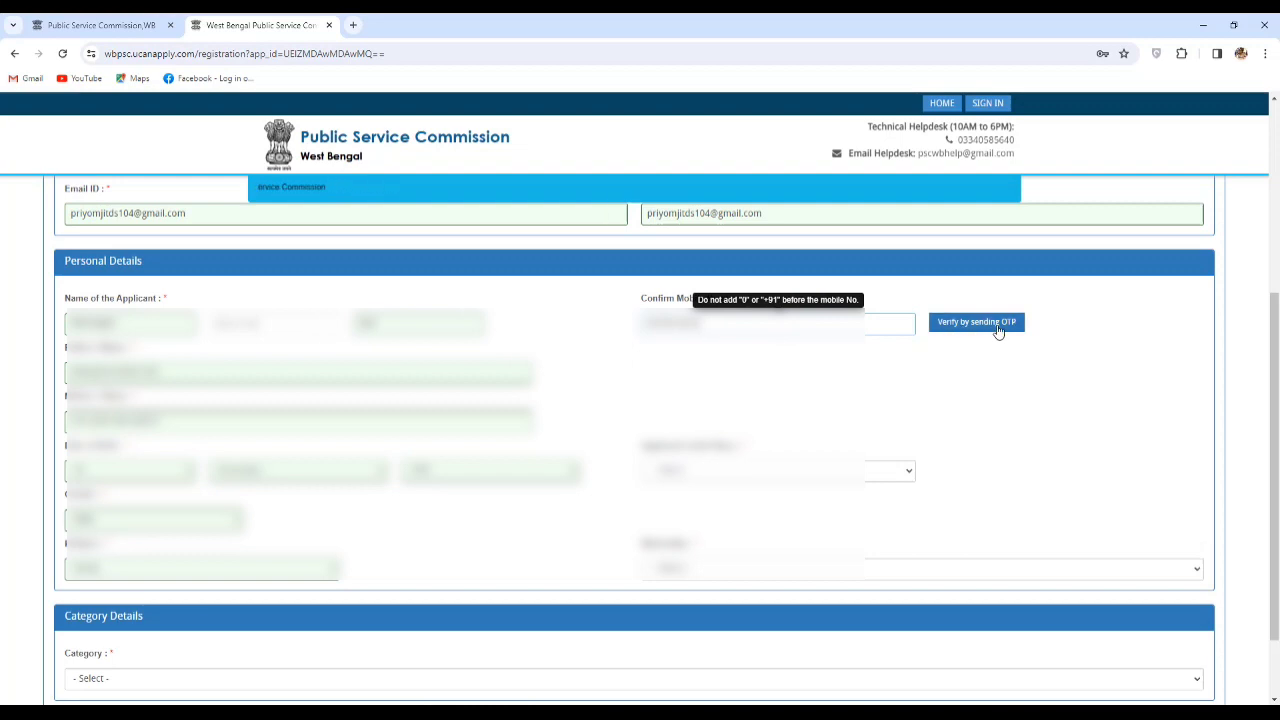
Verify the confirmed mobile number with the OTP sent to the phone.
{"action": "left_click", "coordinate": [994, 326]}
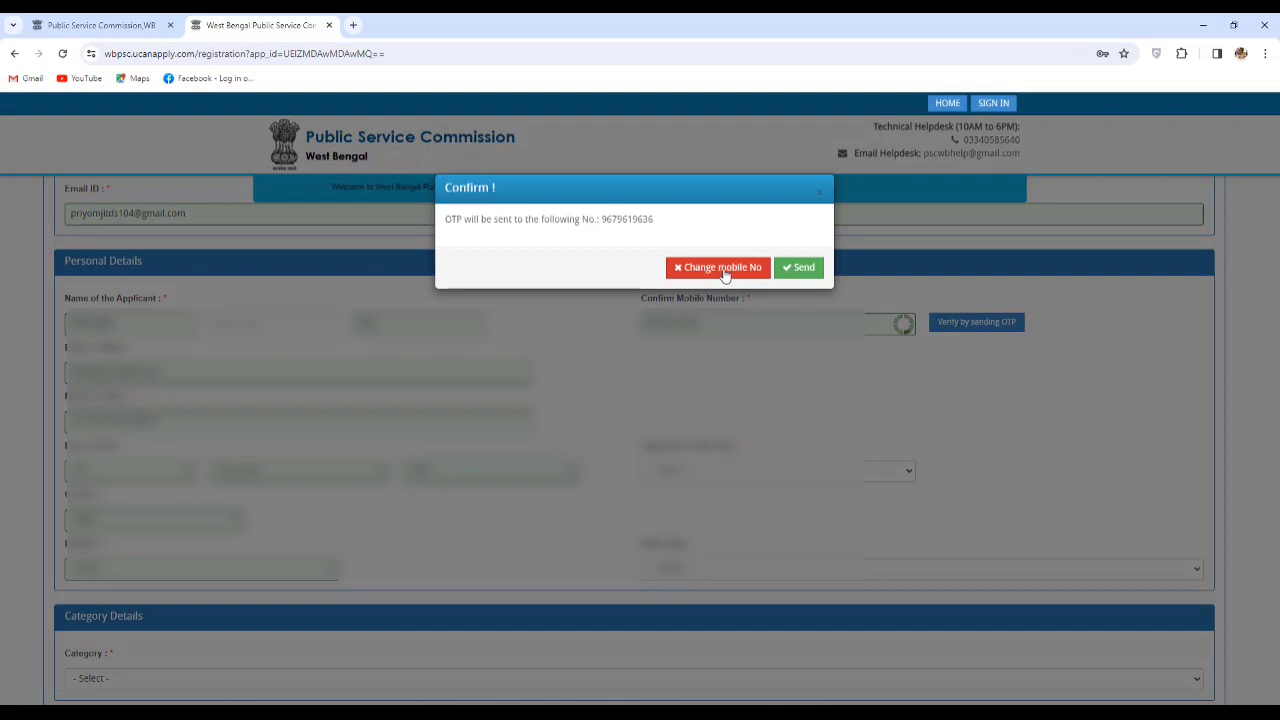
{"action": "left_click", "coordinate": [815, 271]}
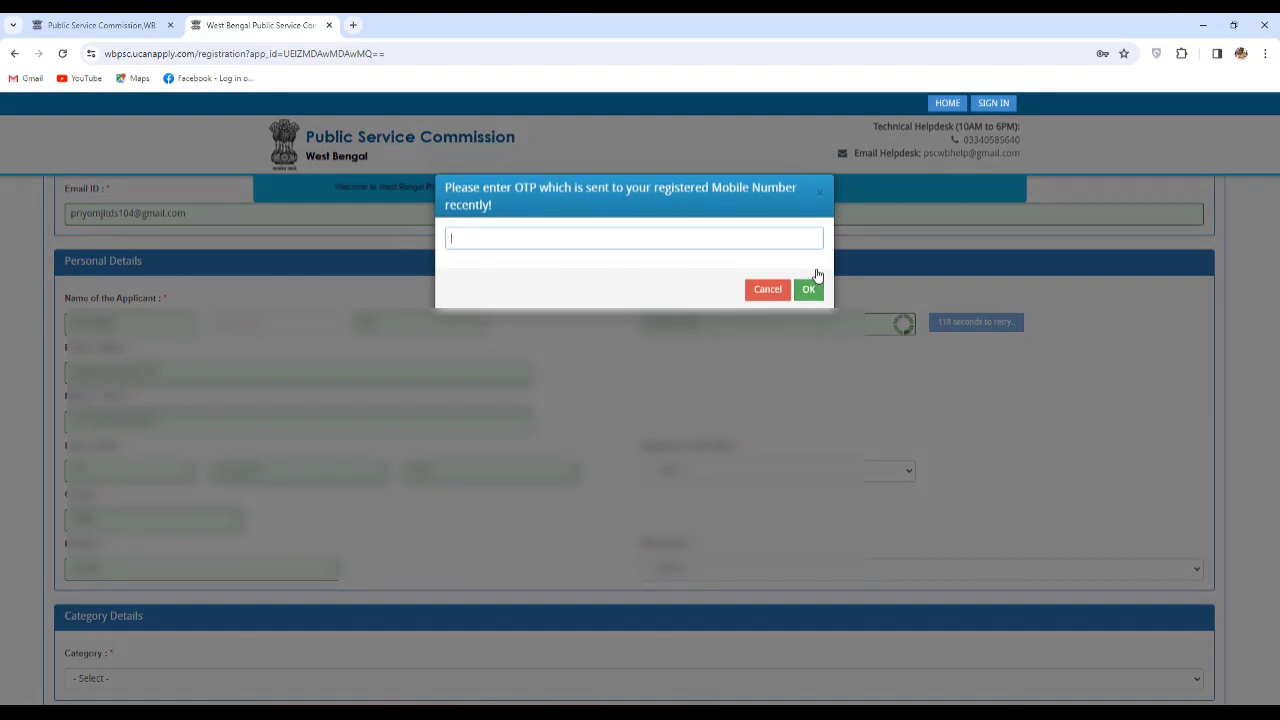
{"action": "key", "text": "ctrl+v"}
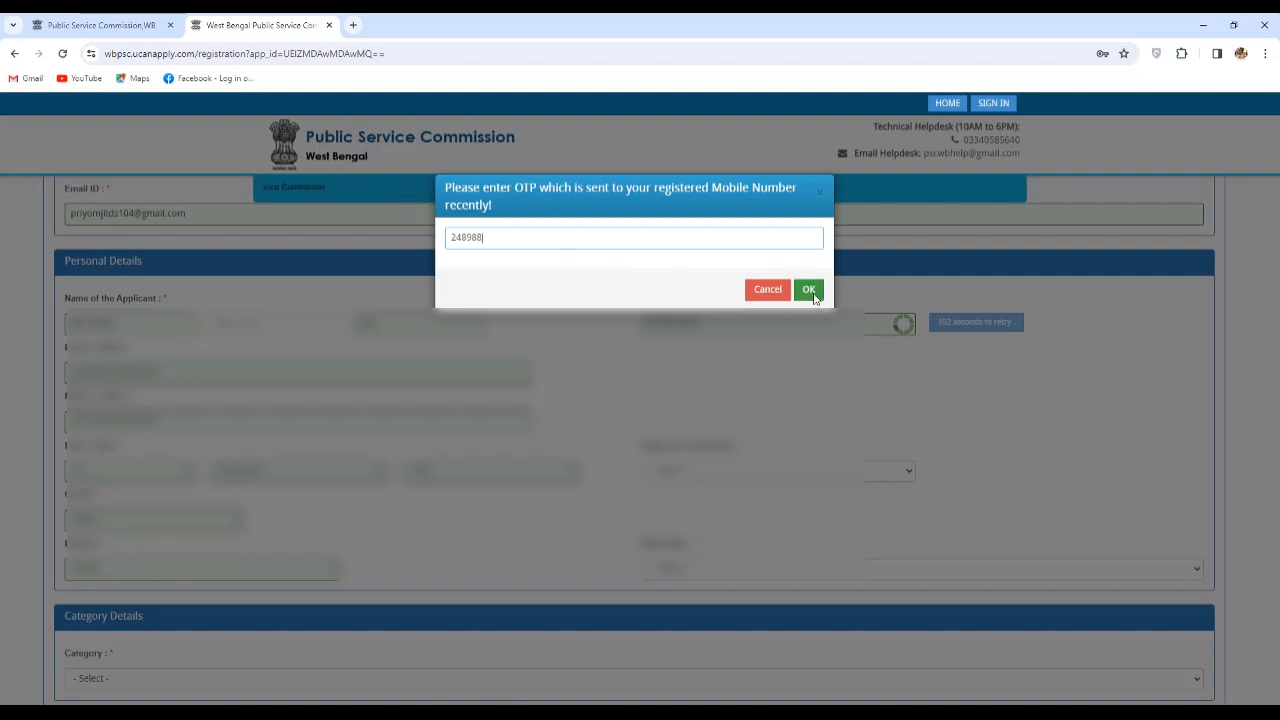
{"action": "left_click", "coordinate": [809, 290]}
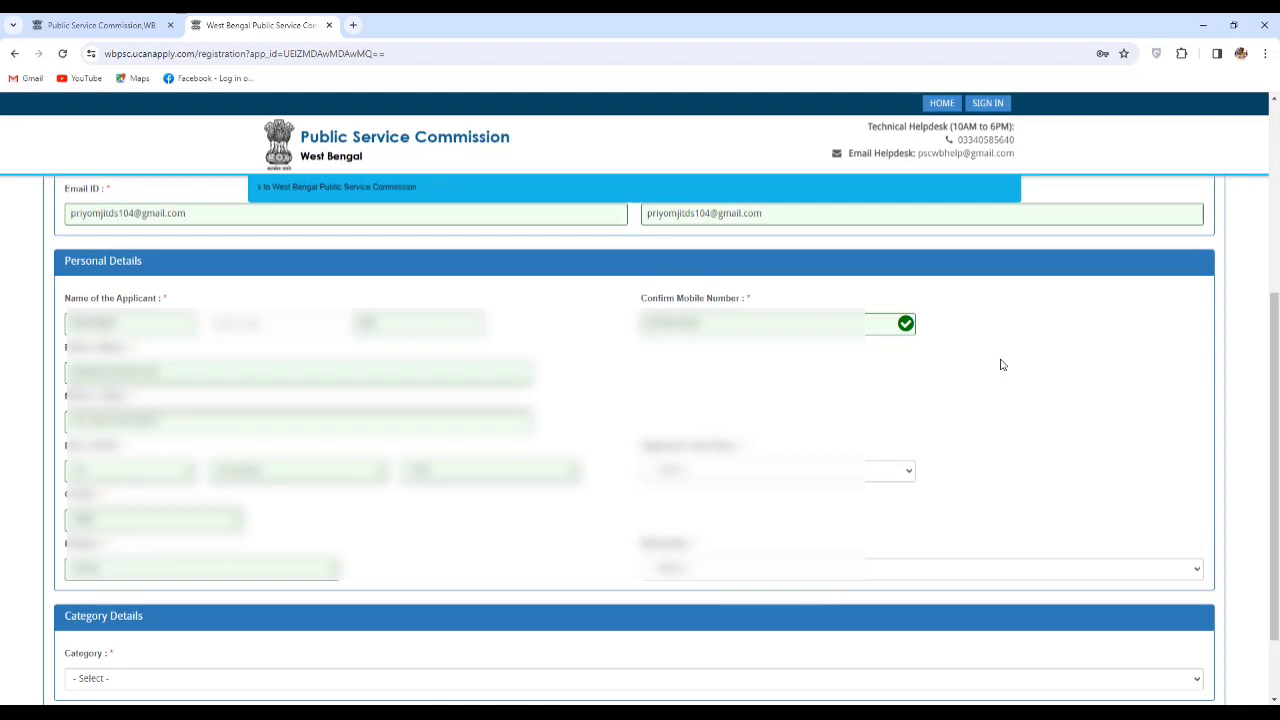
Save first-stage registration as GENERAL category, then save address with Same as Correspondence Address.
{"action": "scroll", "coordinate": [1000, 363], "scroll_direction": "down", "scroll_amount": 1}
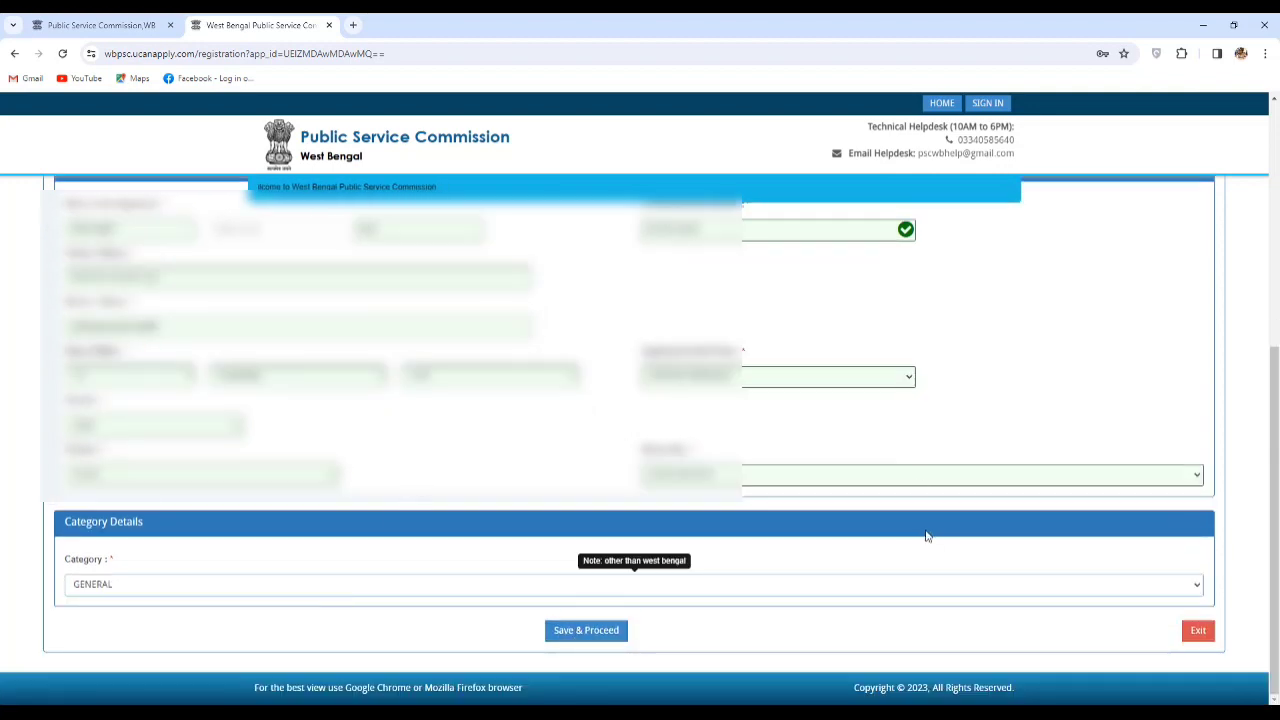
{"action": "left_click", "coordinate": [605, 633]}
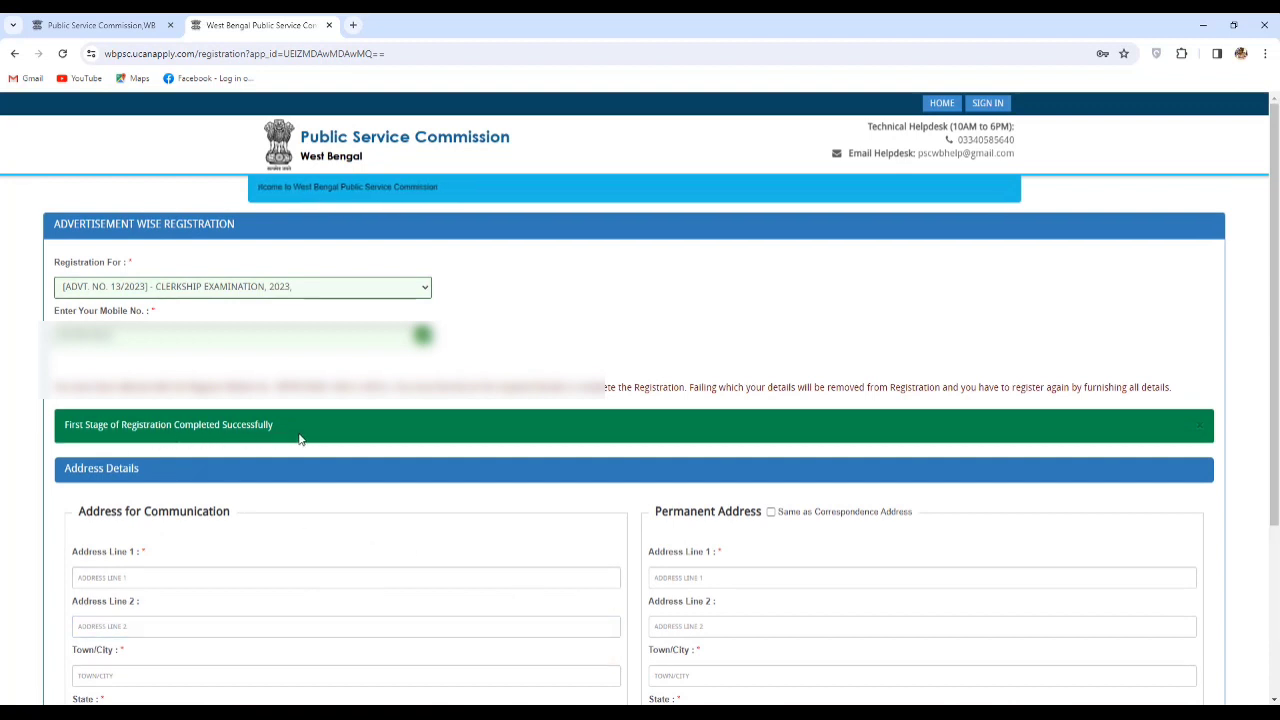
{"action": "scroll", "coordinate": [357, 449], "scroll_direction": "down", "scroll_amount": 2}
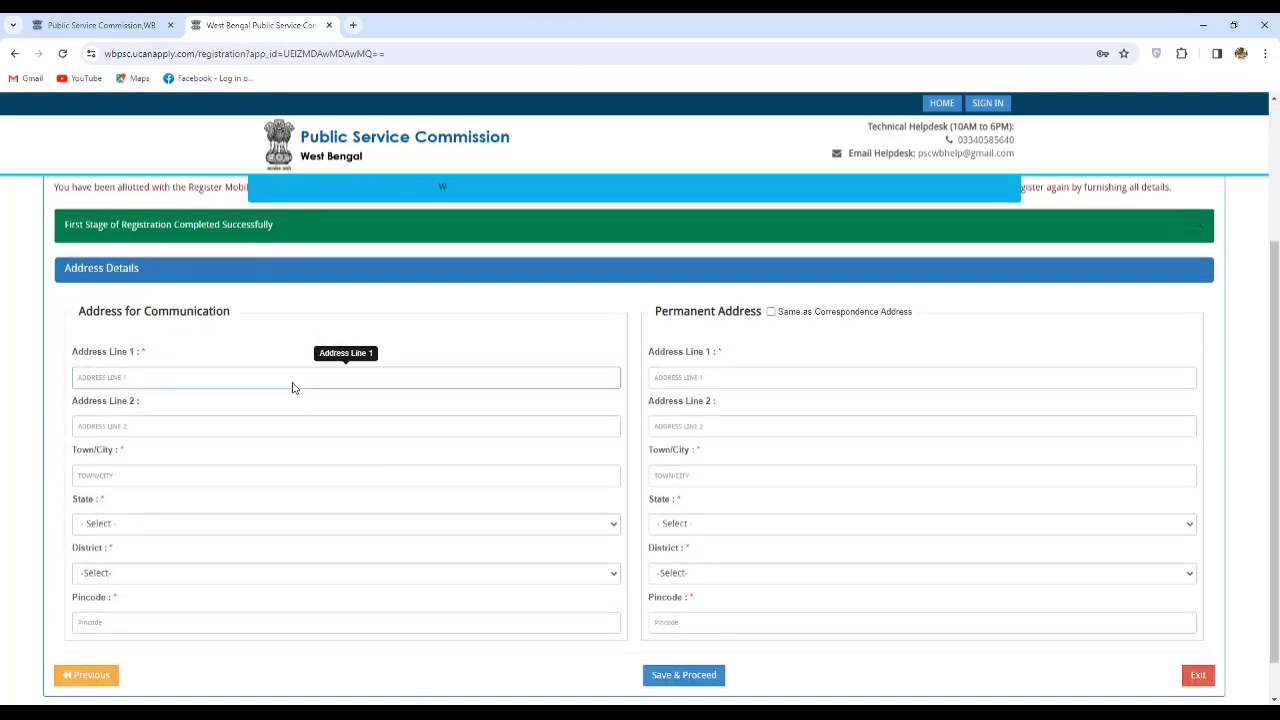
{"action": "scroll", "coordinate": [291, 386], "scroll_direction": "down", "scroll_amount": 1}
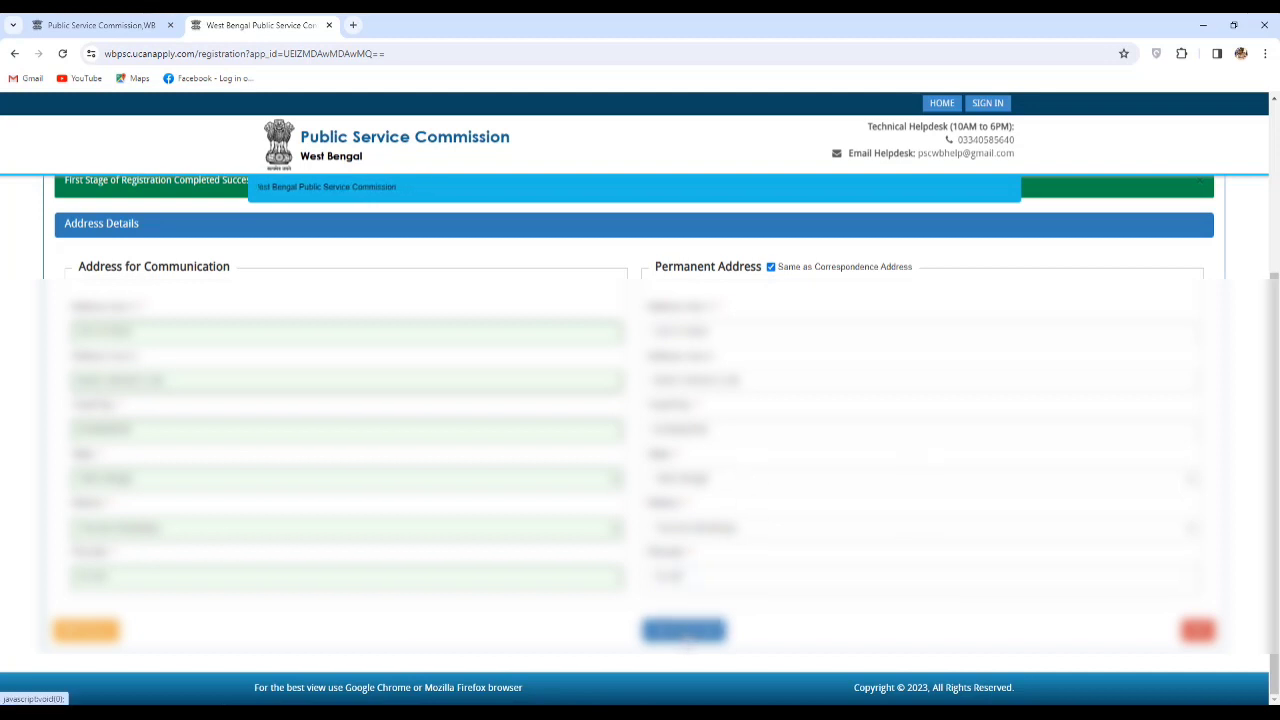
{"action": "left_click", "coordinate": [684, 631]}
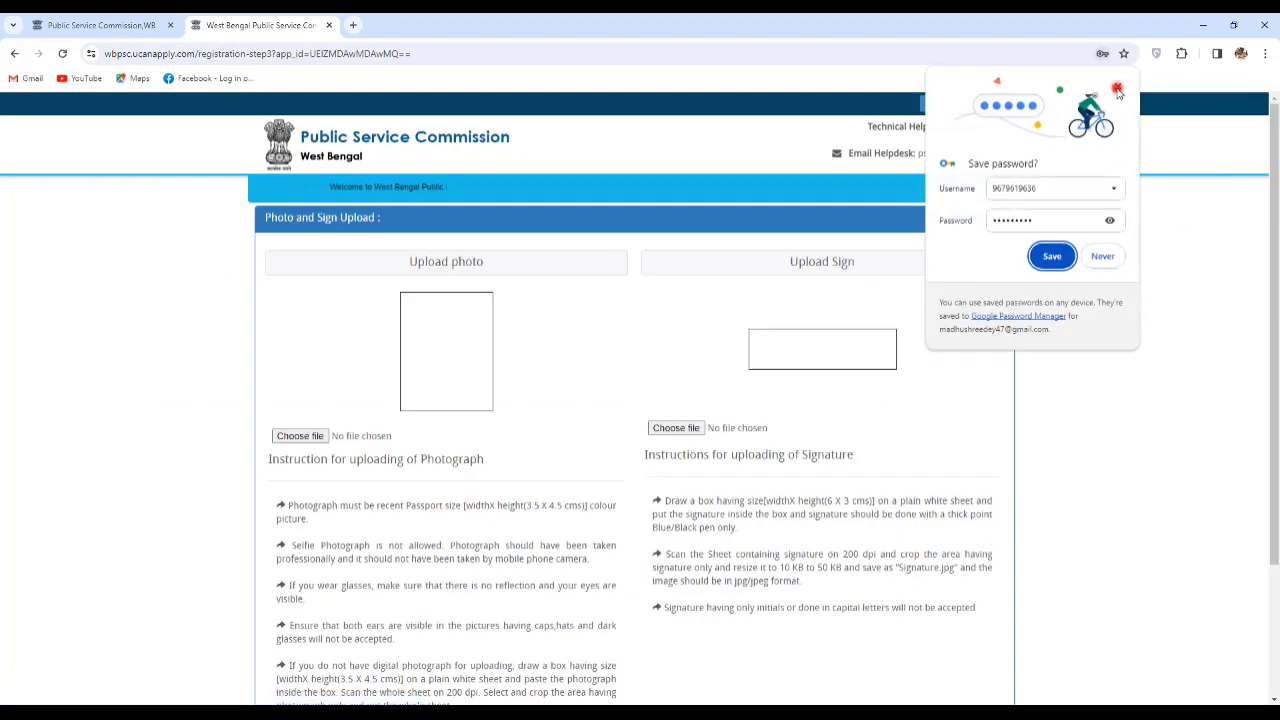
Dismiss Chrome's save-password offer and upload 24 KB.jpg as the photograph.
{"action": "left_click", "coordinate": [1117, 86]}
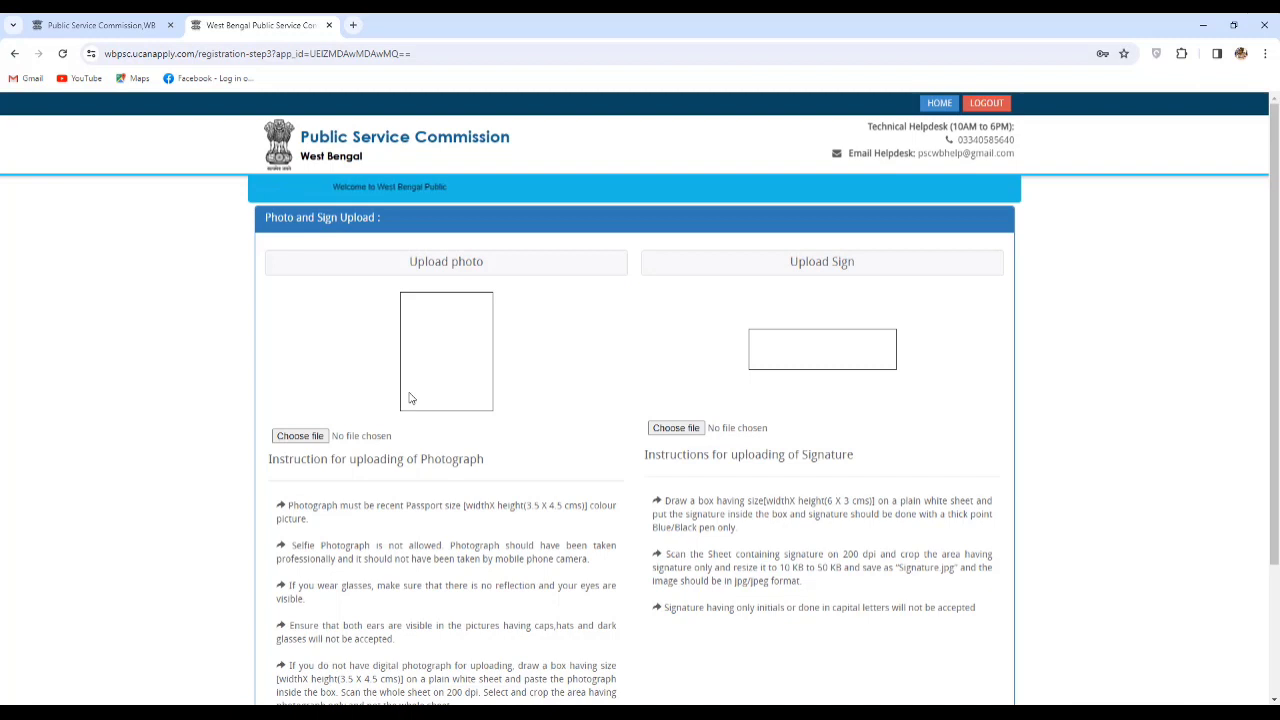
{"action": "left_click", "coordinate": [297, 445]}
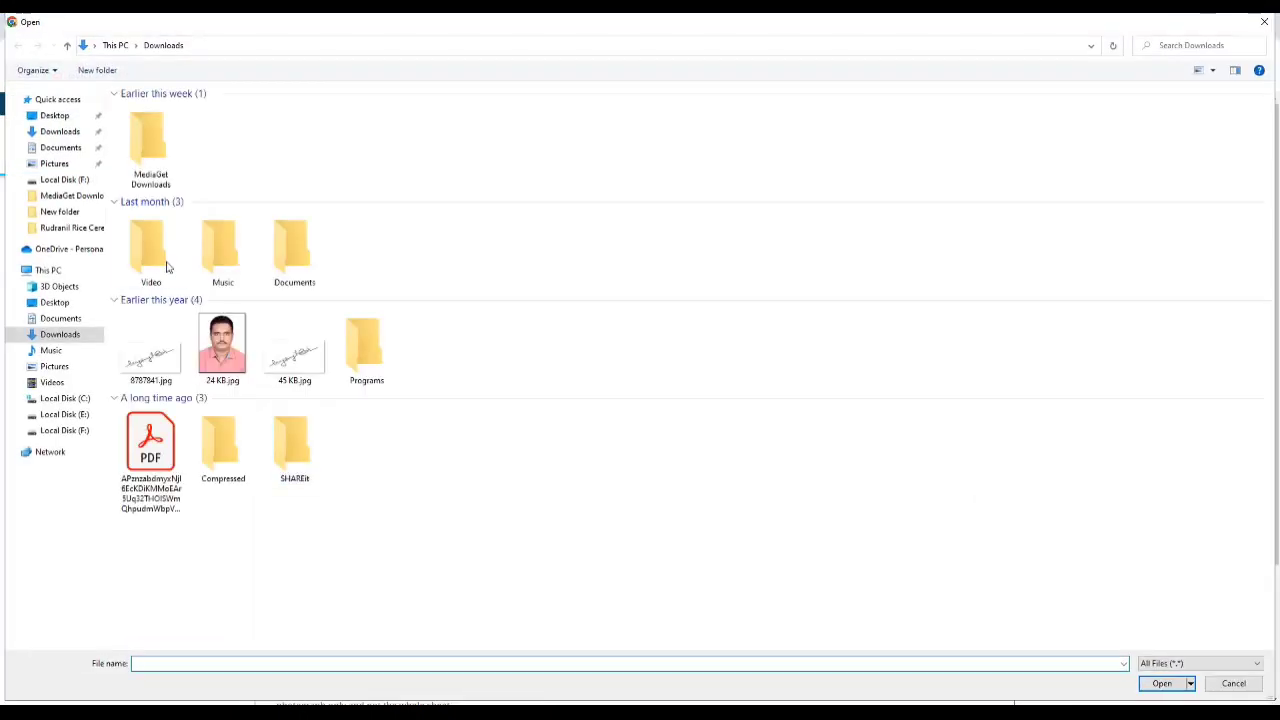
{"action": "double_click", "coordinate": [222, 362]}
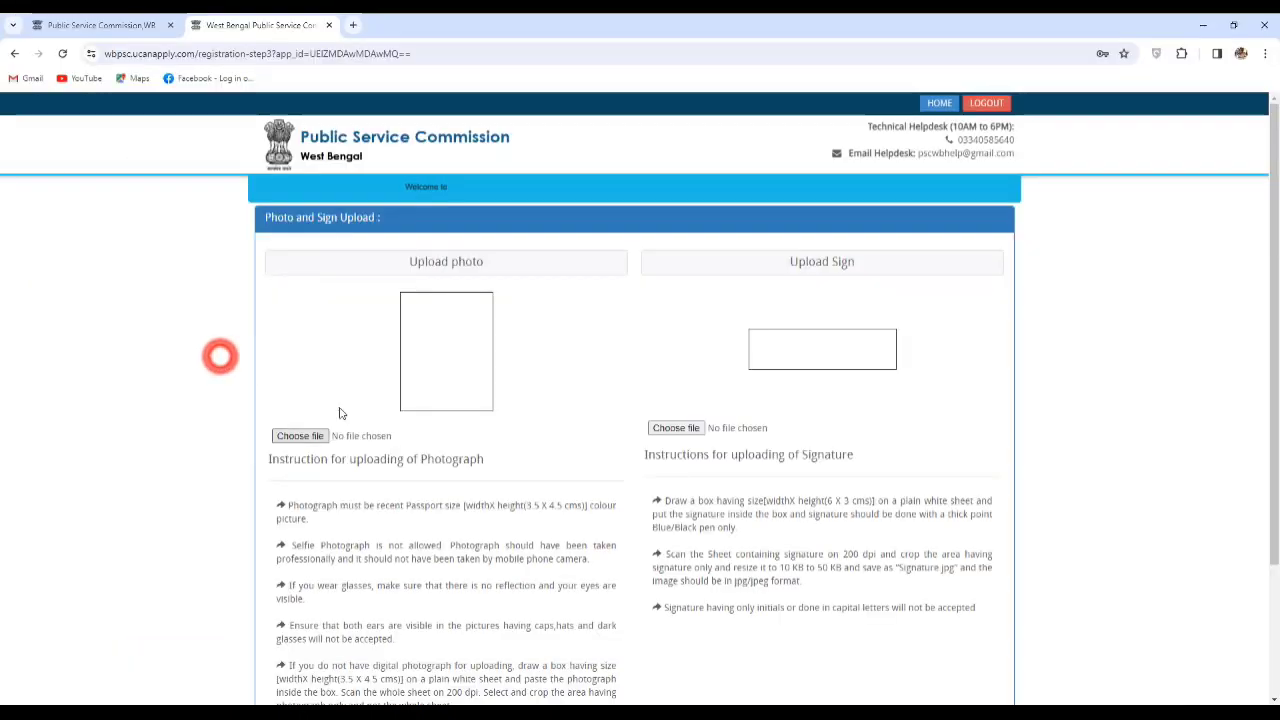
Upload 8787841.jpg as the signature and check both previews on the form.
{"action": "left_click", "coordinate": [682, 428]}
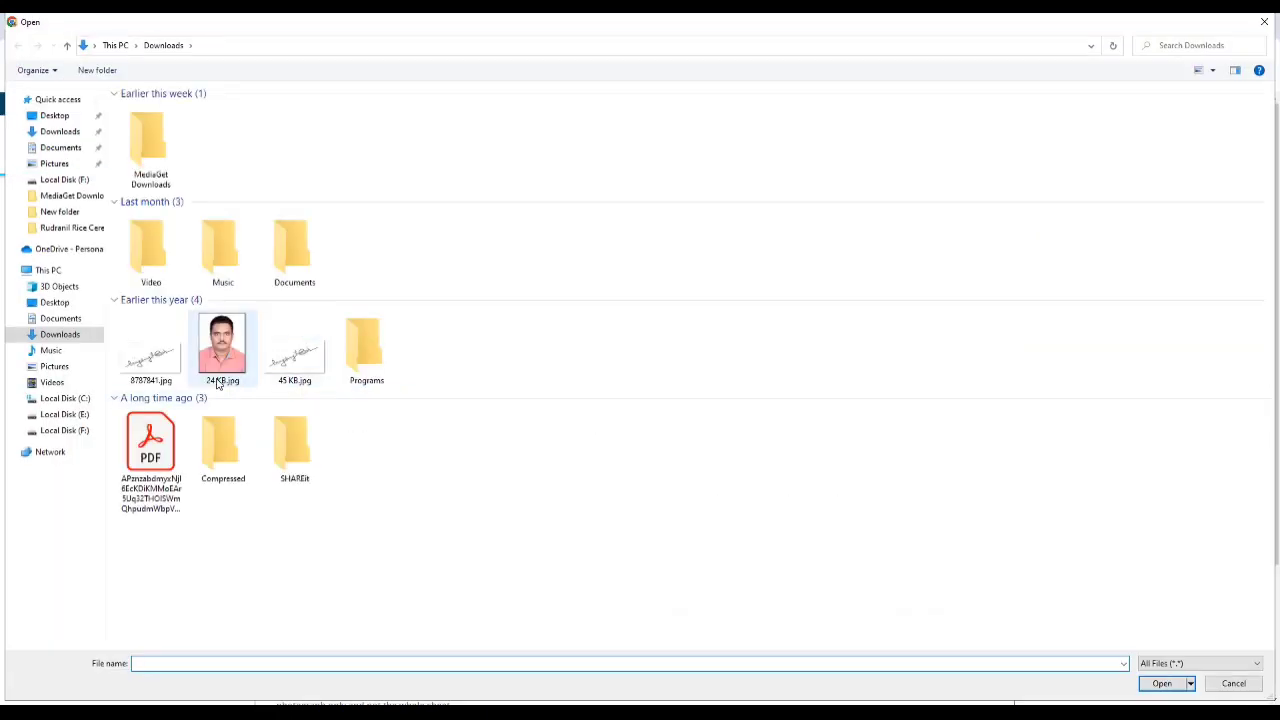
{"action": "double_click", "coordinate": [150, 352]}
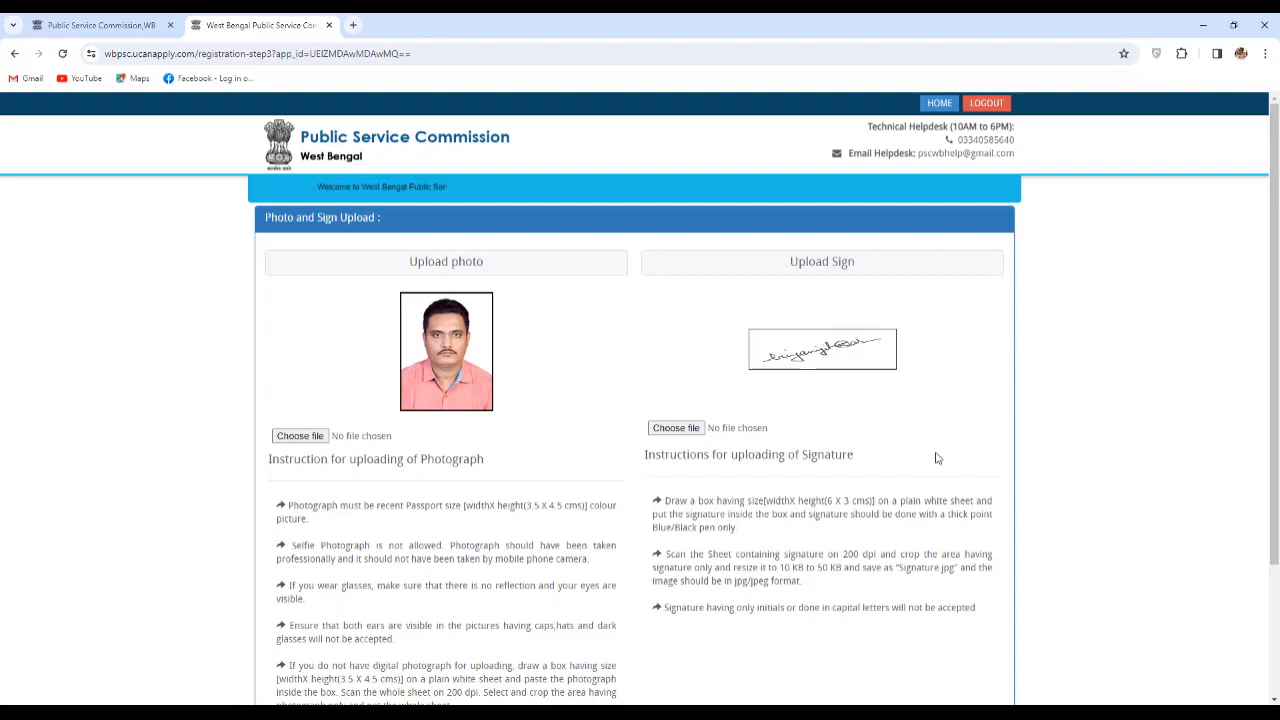
{"action": "scroll", "coordinate": [886, 477], "scroll_direction": "down", "scroll_amount": 2}
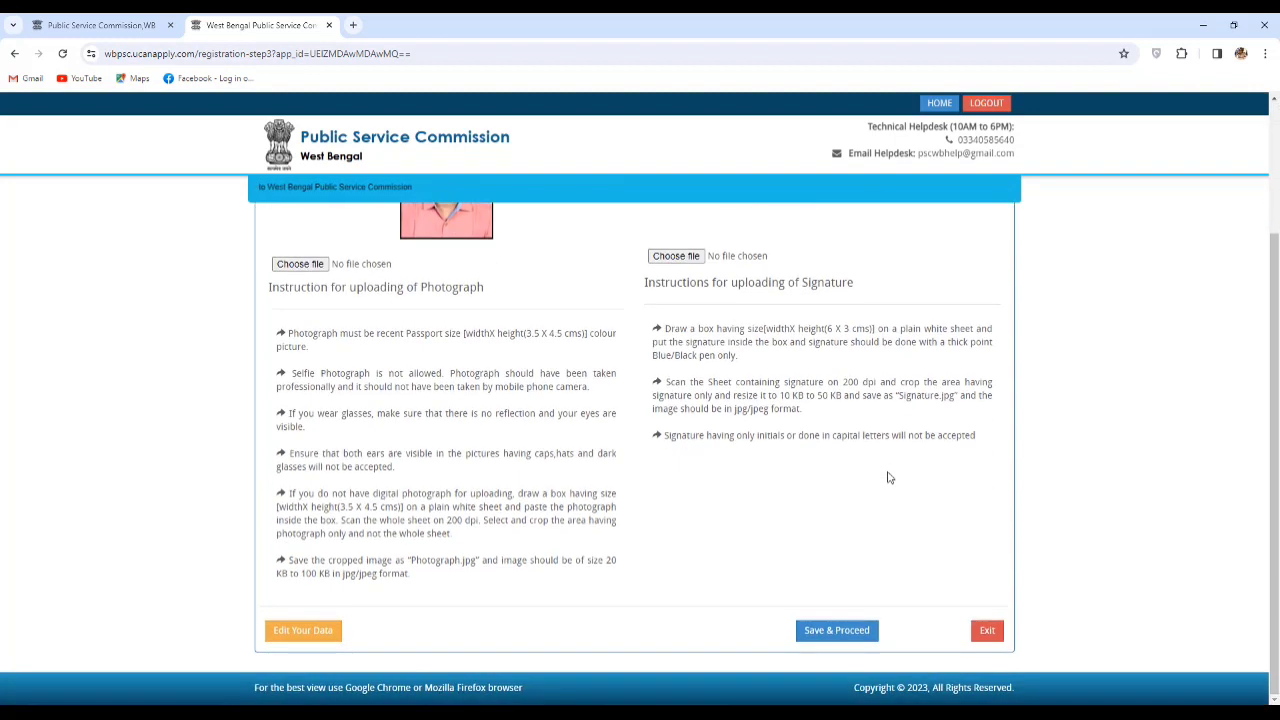
{"action": "scroll", "coordinate": [840, 480], "scroll_direction": "up", "scroll_amount": 1}
{"action": "scroll", "coordinate": [808, 484], "scroll_direction": "up", "scroll_amount": 1}
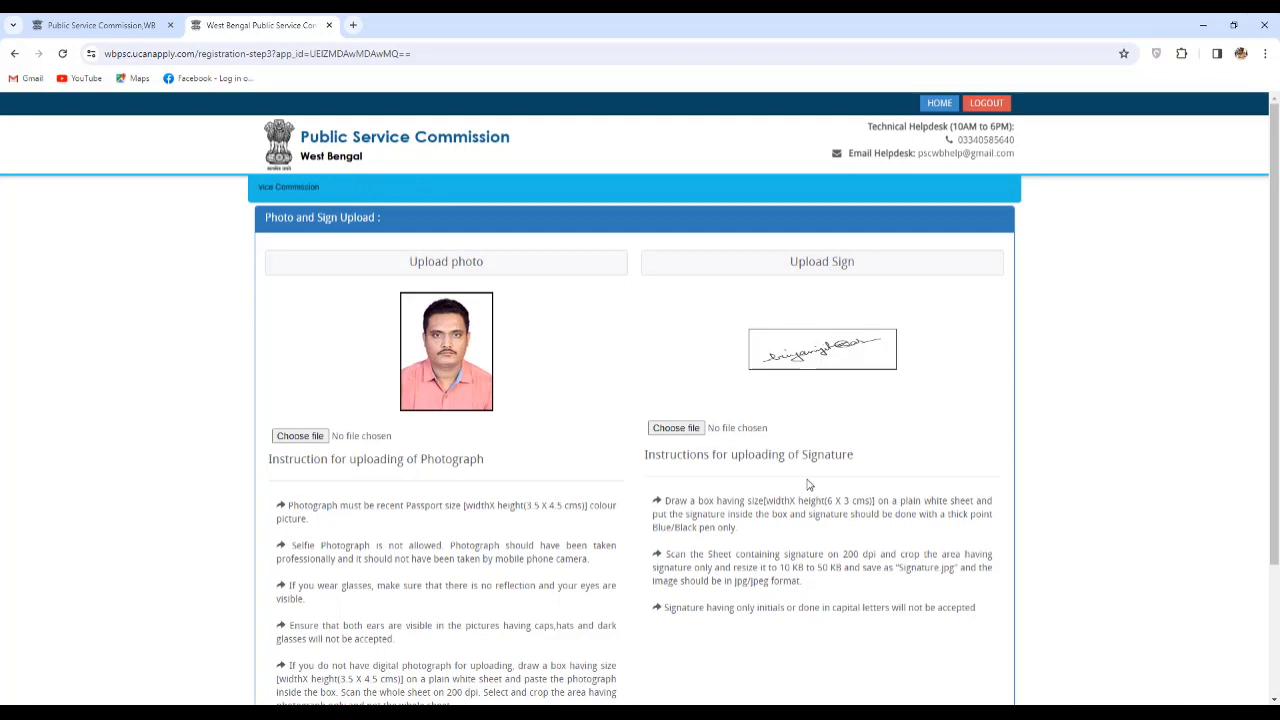
{"action": "scroll", "coordinate": [809, 485], "scroll_direction": "down", "scroll_amount": 2}
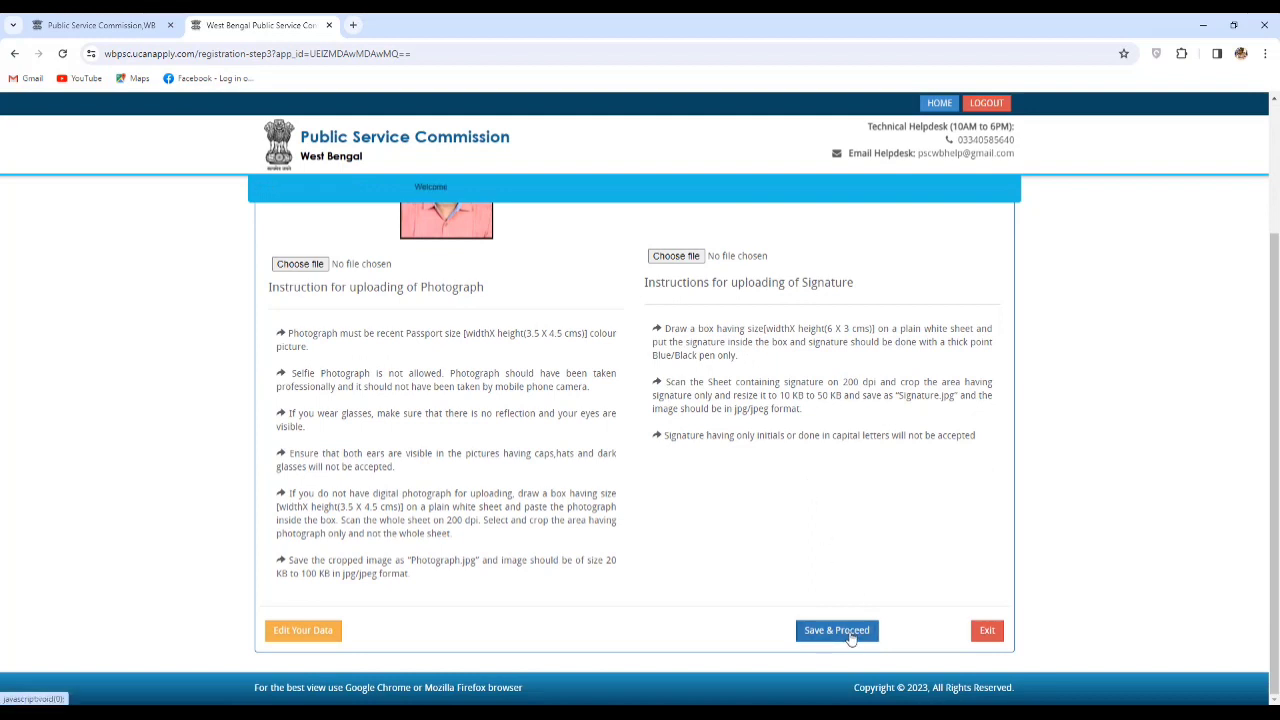
Save the photo and signature, then tick the declaration on the registration preview.
{"action": "left_click", "coordinate": [850, 632]}
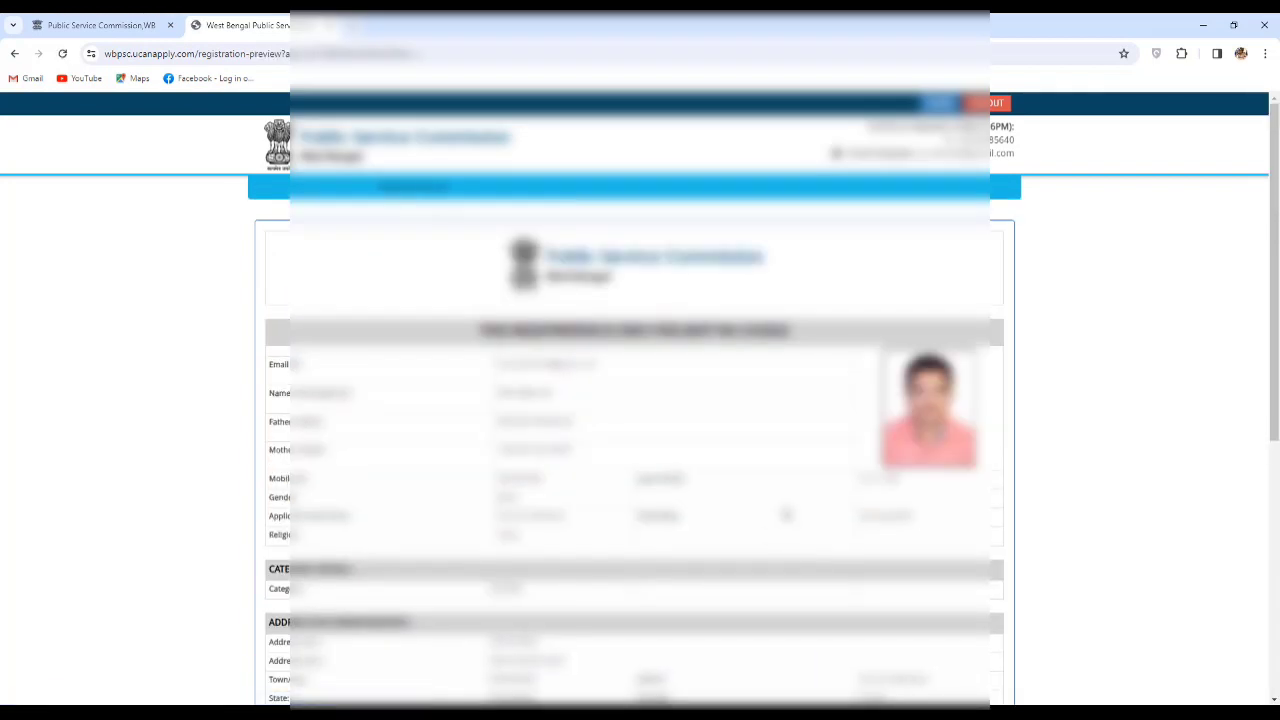
{"action": "scroll", "coordinate": [786, 514], "scroll_direction": "down", "scroll_amount": 3}
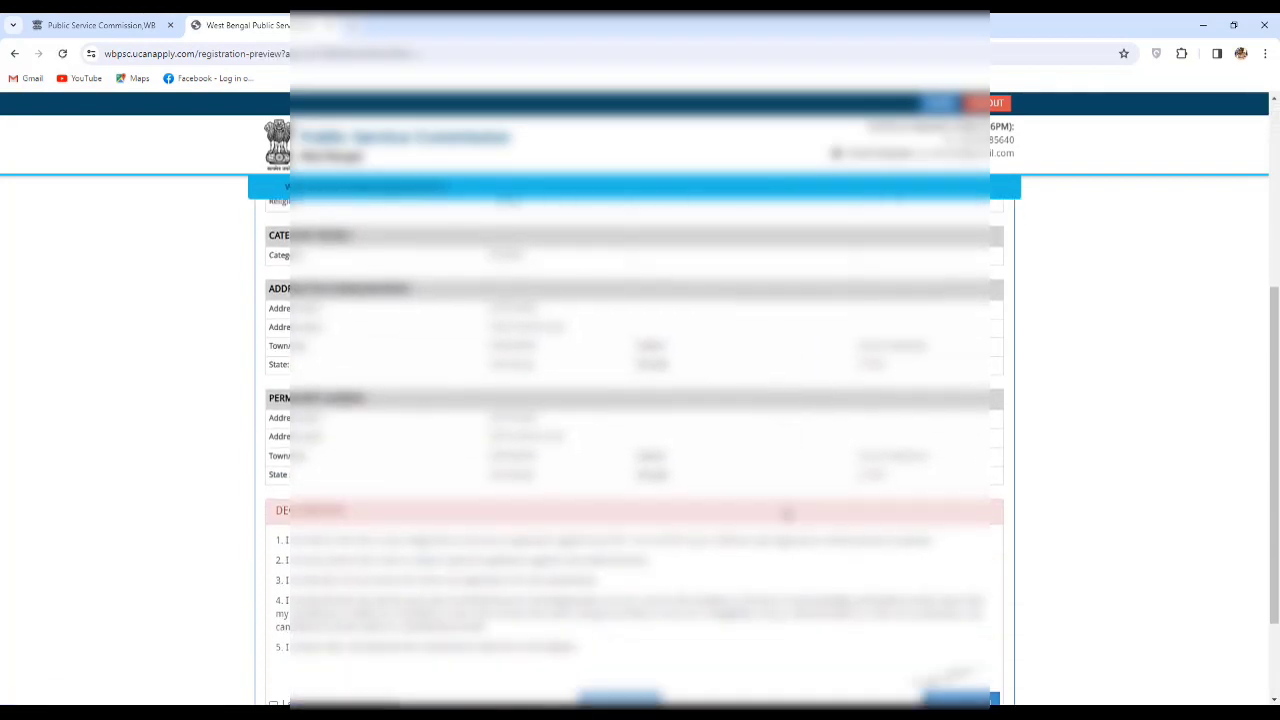
{"action": "scroll", "coordinate": [786, 514], "scroll_direction": "down", "scroll_amount": 1}
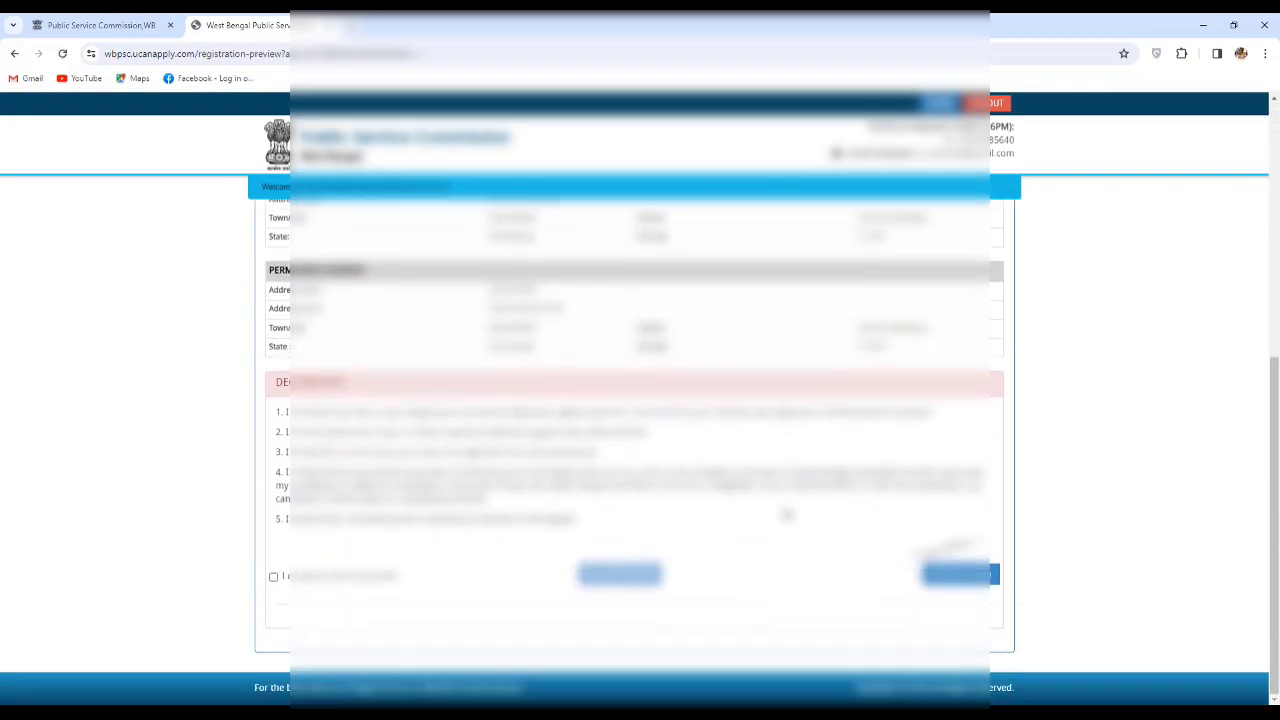
{"action": "left_click", "coordinate": [273, 578]}
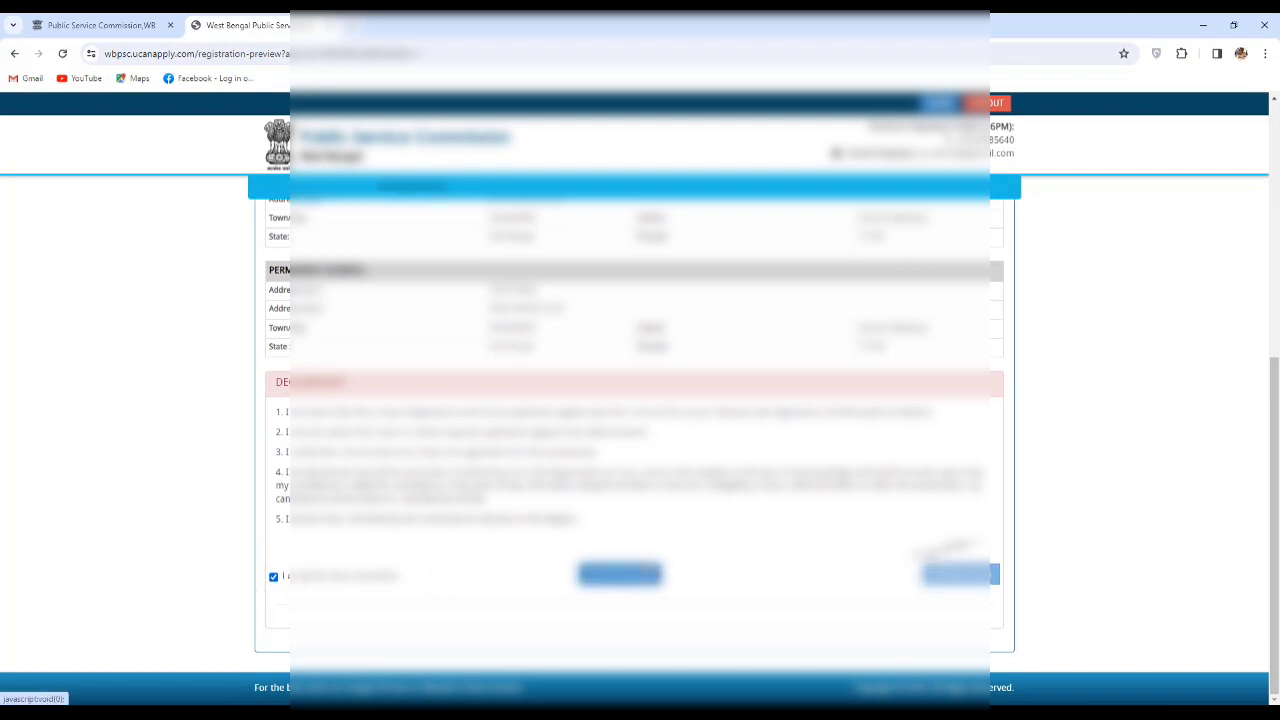
{"action": "scroll", "coordinate": [620, 573], "scroll_direction": "up", "scroll_amount": 3}
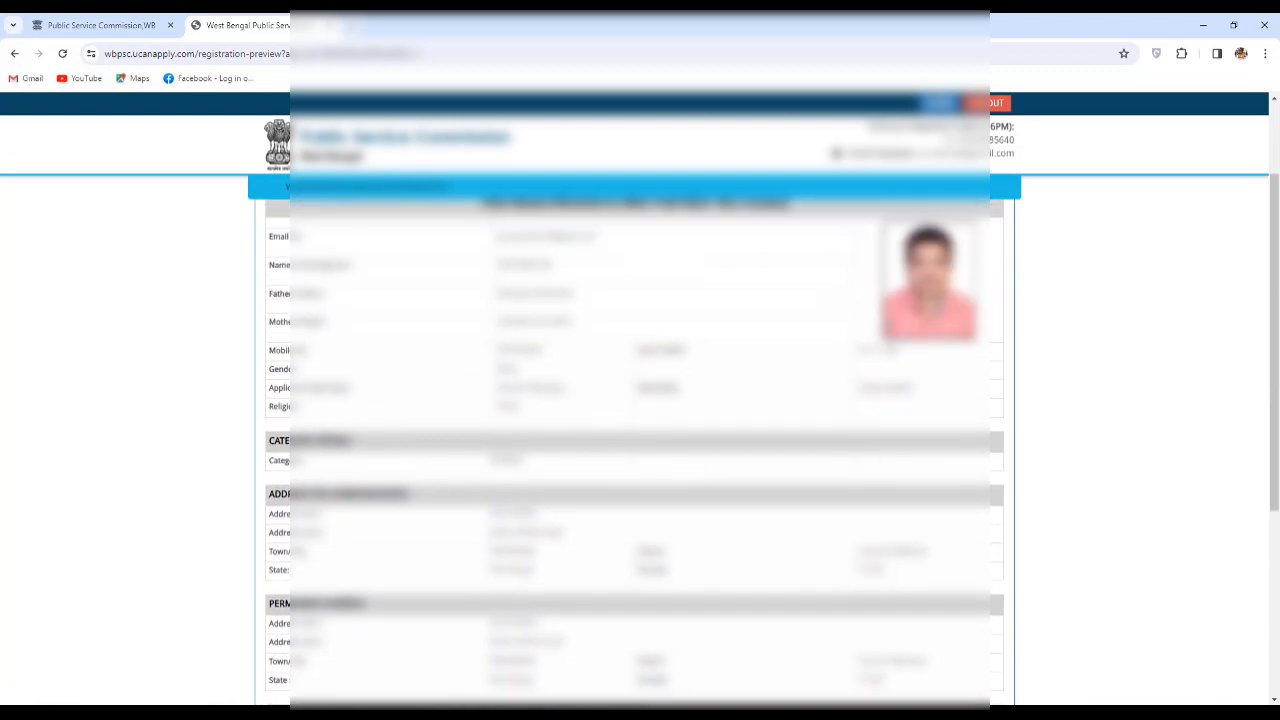
{"action": "scroll", "coordinate": [748, 469], "scroll_direction": "down", "scroll_amount": 3}
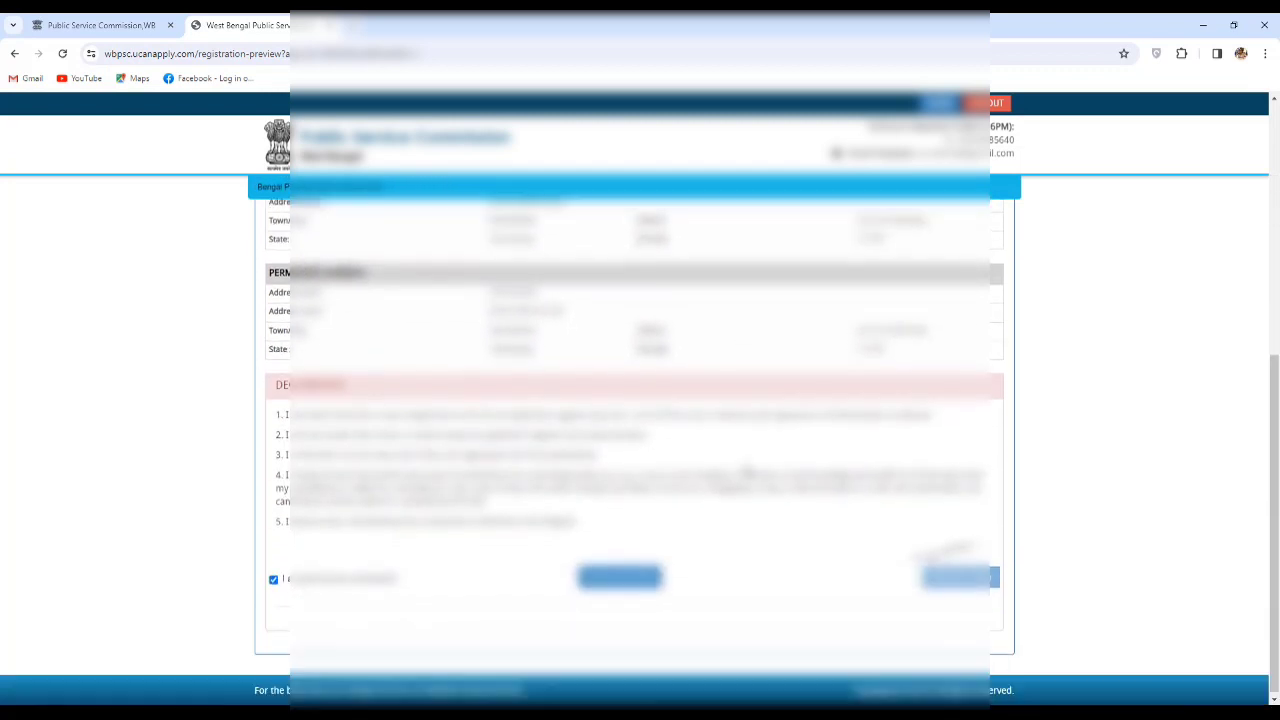
Submit and confirm the registration, then review the final preview with its application number.
{"action": "left_click", "coordinate": [622, 578]}
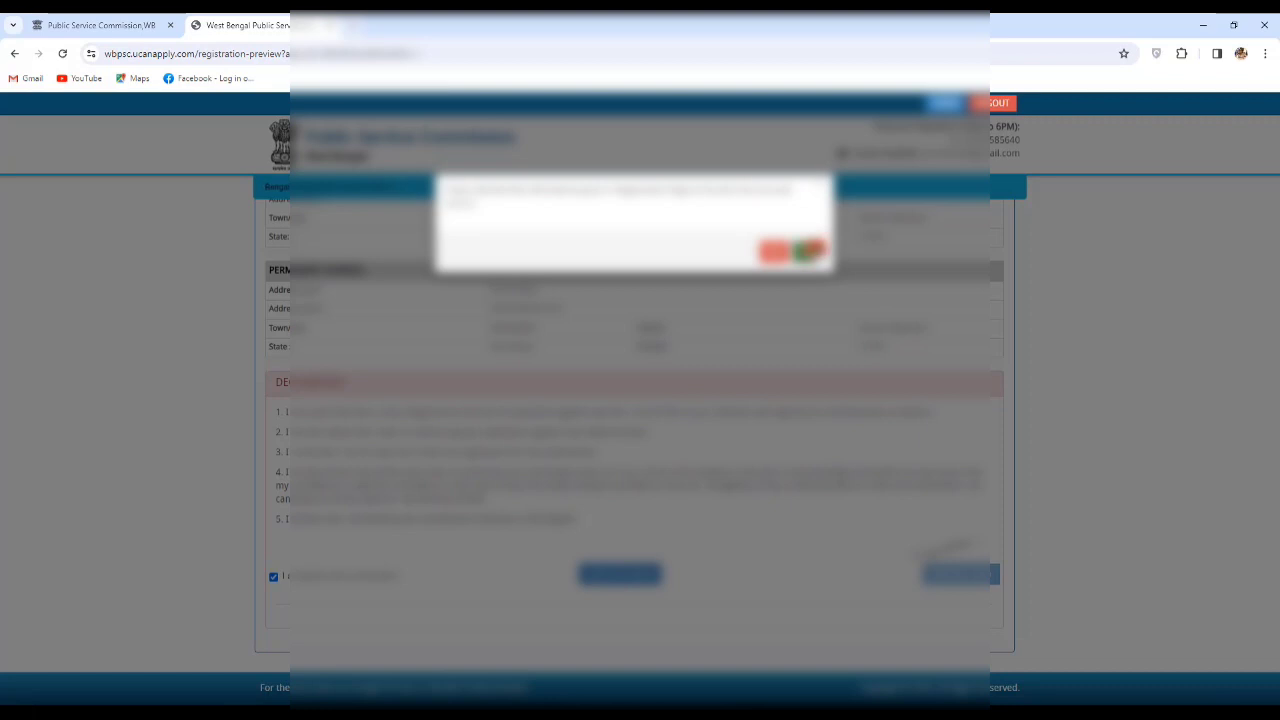
{"action": "left_click", "coordinate": [809, 251]}
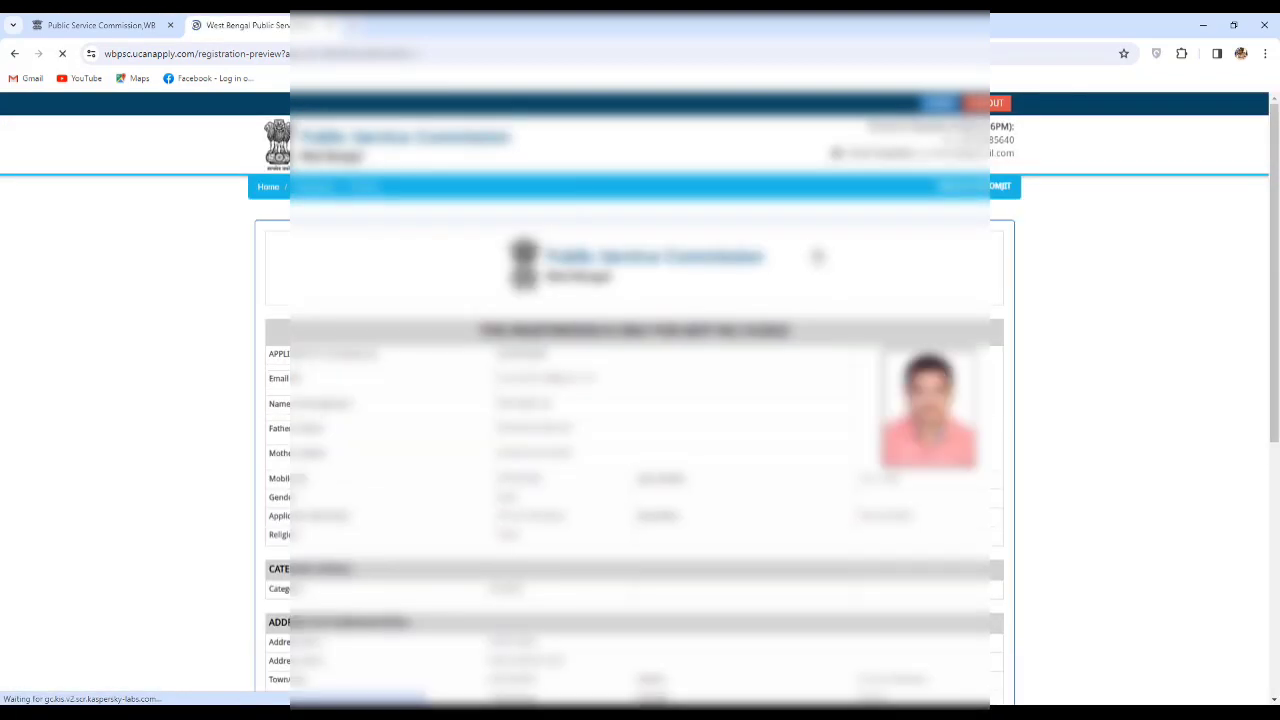
{"action": "scroll", "coordinate": [802, 320], "scroll_direction": "down", "scroll_amount": 10}
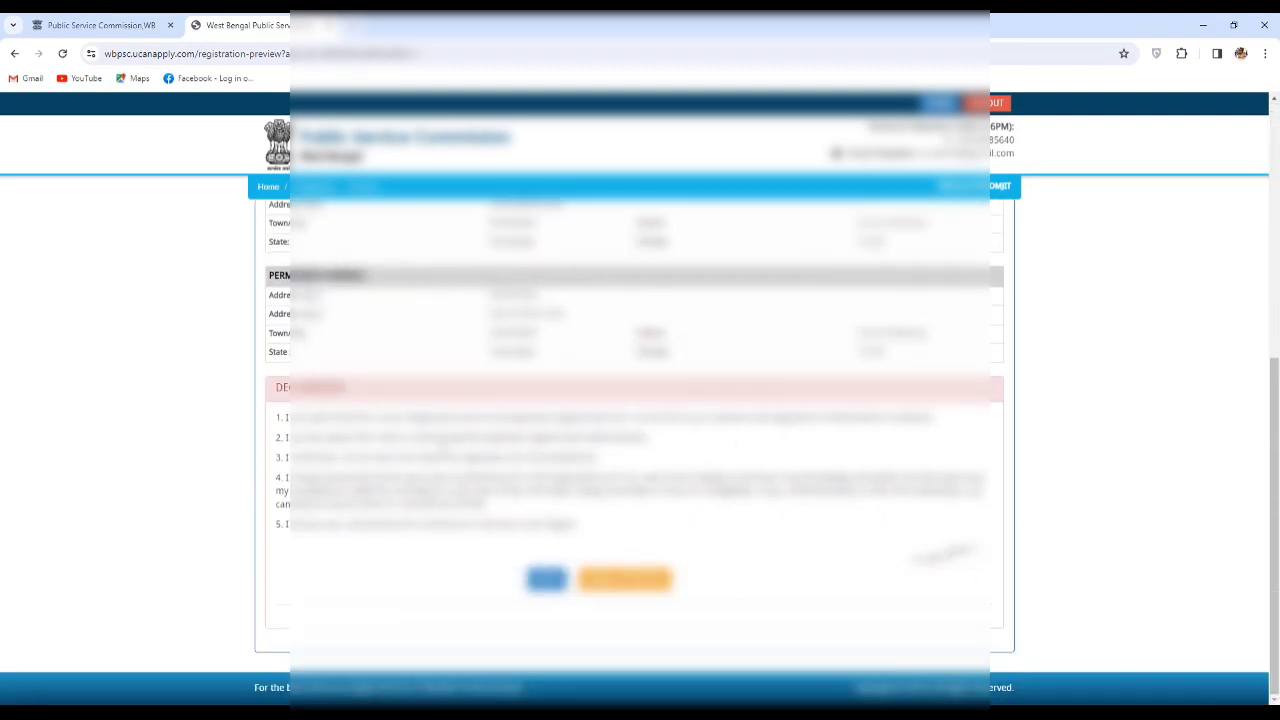
{"action": "scroll", "coordinate": [763, 414], "scroll_direction": "up", "scroll_amount": 8}
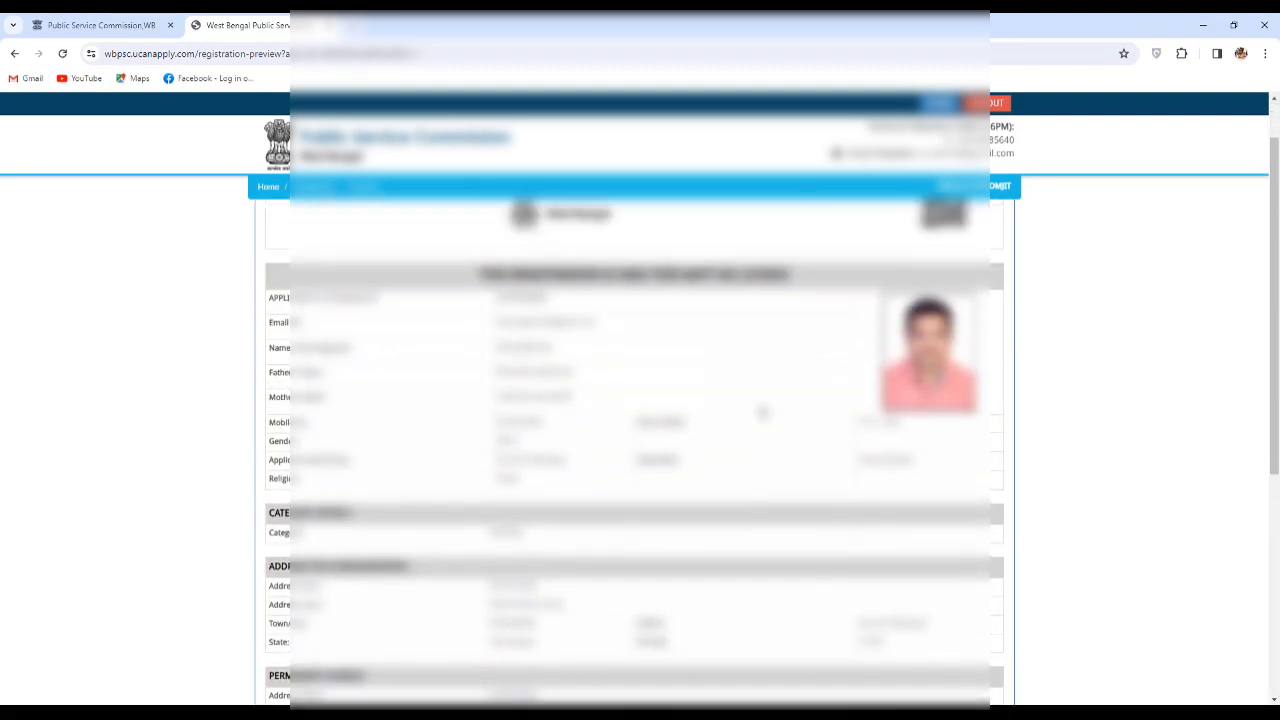
{"action": "scroll", "coordinate": [763, 412], "scroll_direction": "down", "scroll_amount": 2}
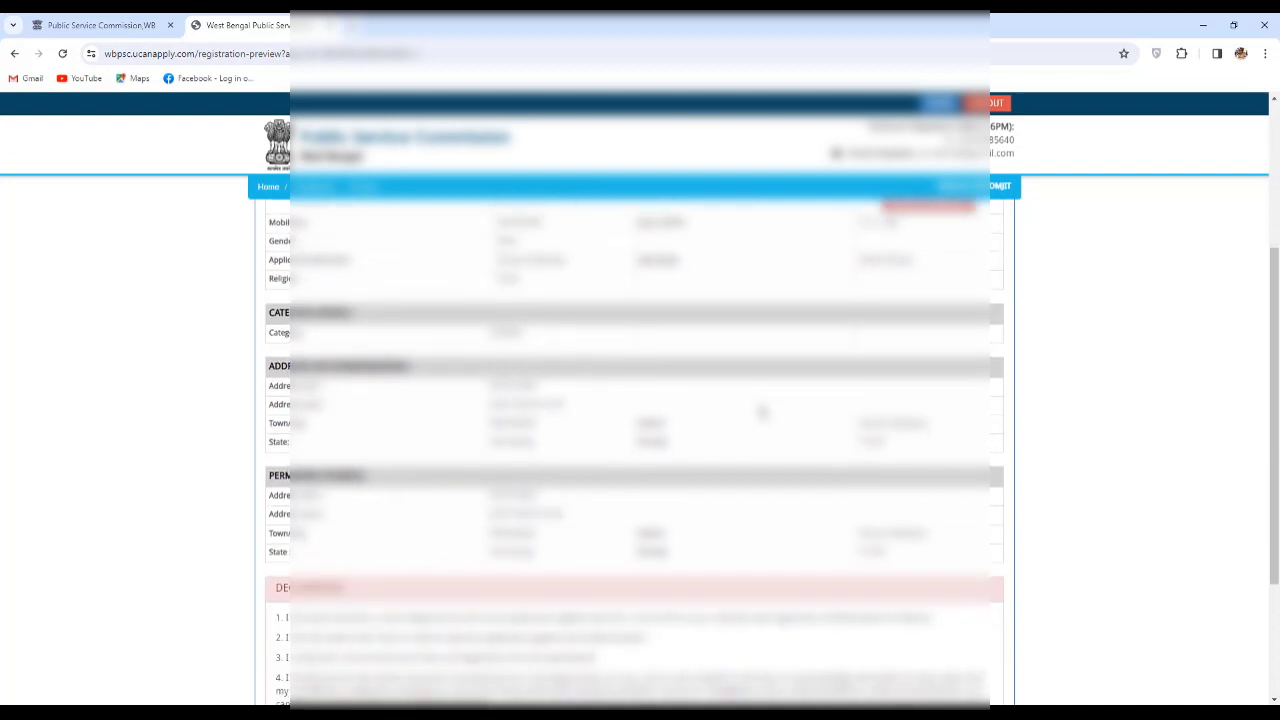
{"action": "scroll", "coordinate": [760, 410], "scroll_direction": "down", "scroll_amount": 3}
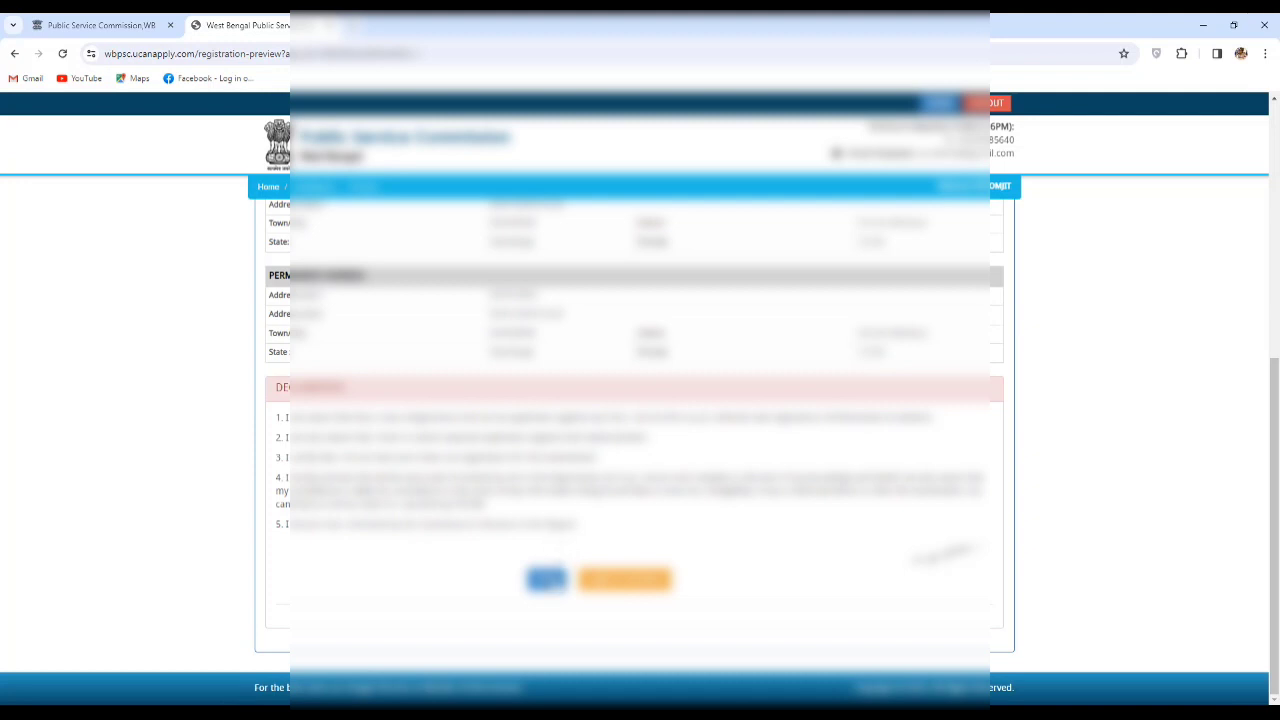
Print the registration preview with Save as PDF into the Downloads folder.
{"action": "left_click", "coordinate": [547, 579]}
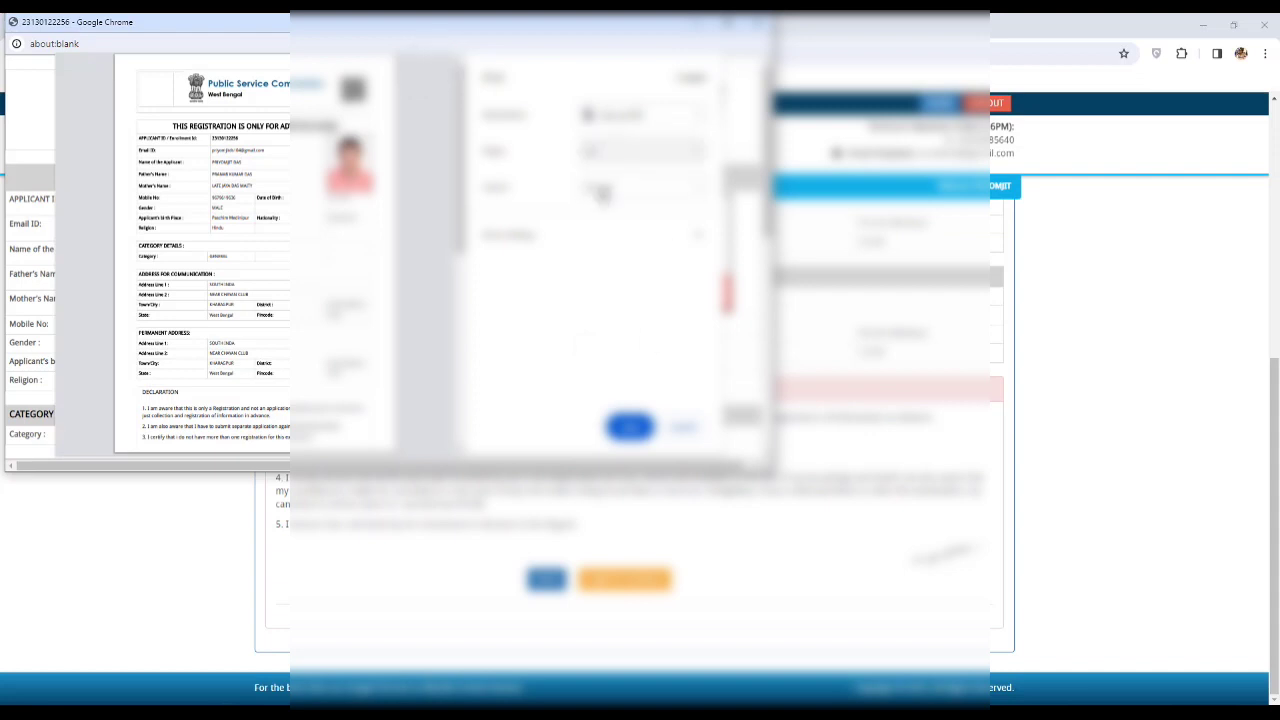
{"action": "scroll", "coordinate": [420, 300], "scroll_direction": "down", "scroll_amount": 5}
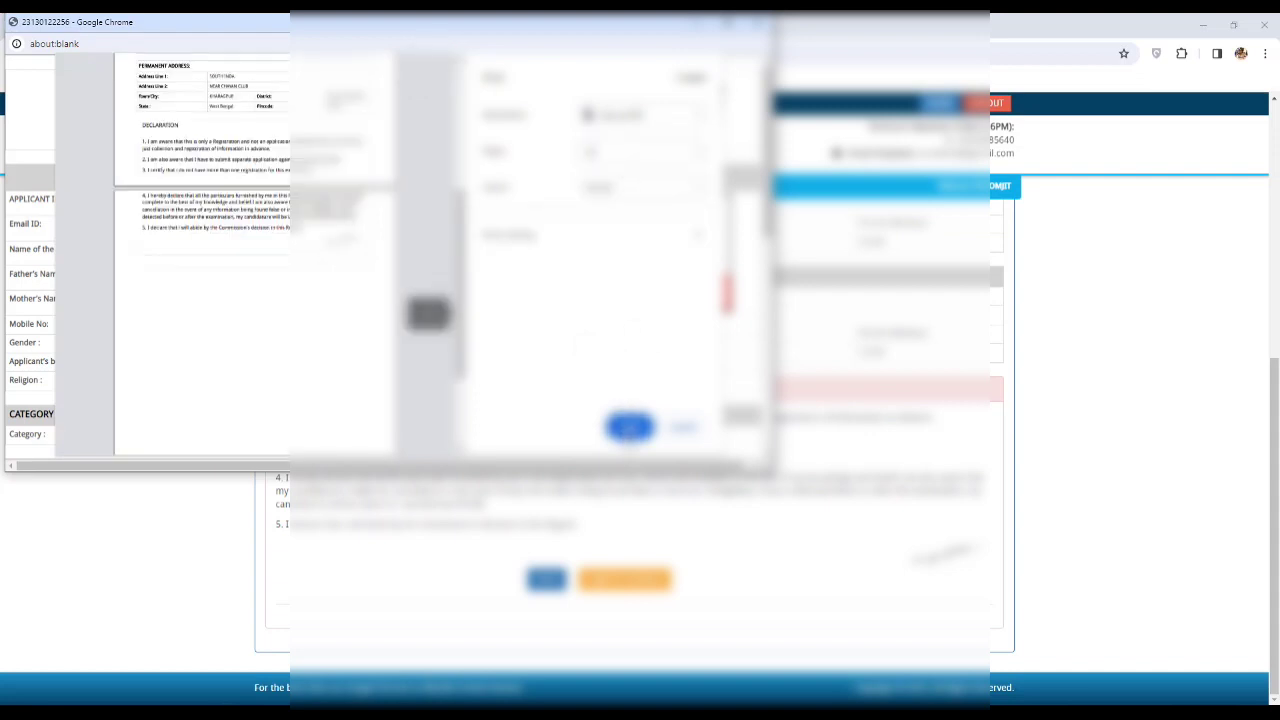
{"action": "left_click", "coordinate": [629, 427]}
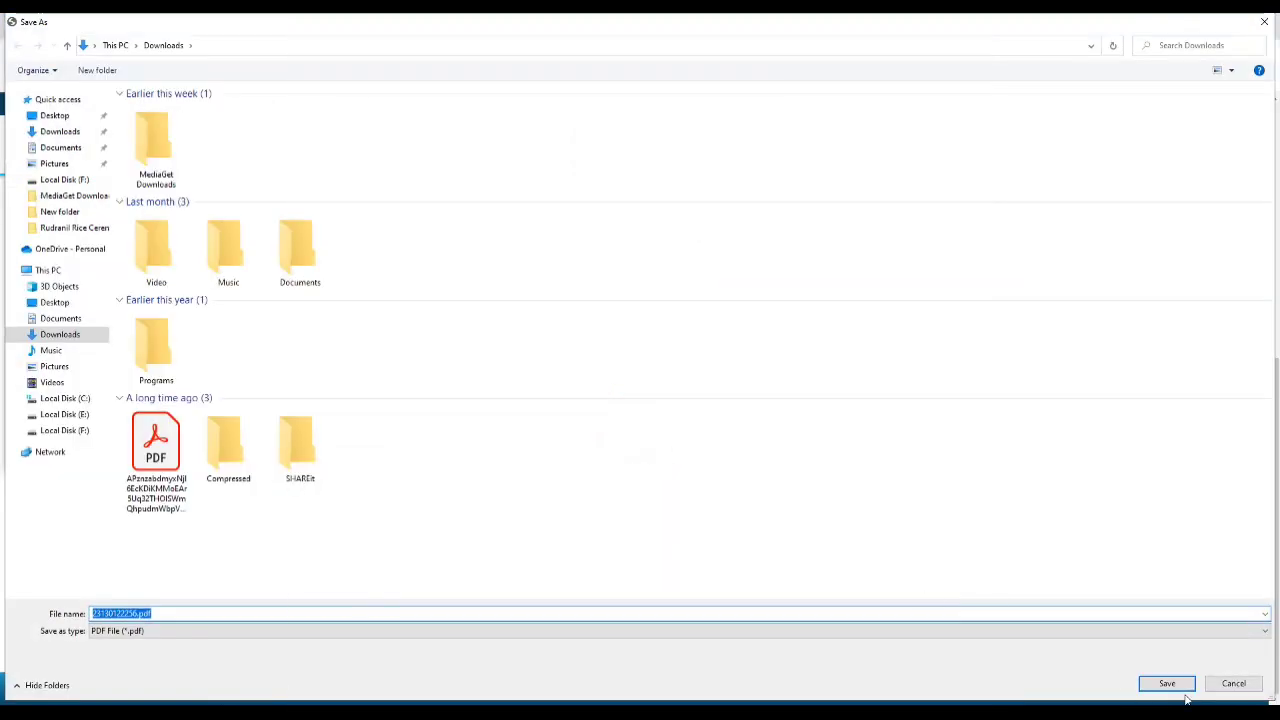
{"action": "left_click", "coordinate": [1168, 684]}
{"action": "left_click", "coordinate": [1166, 686]}
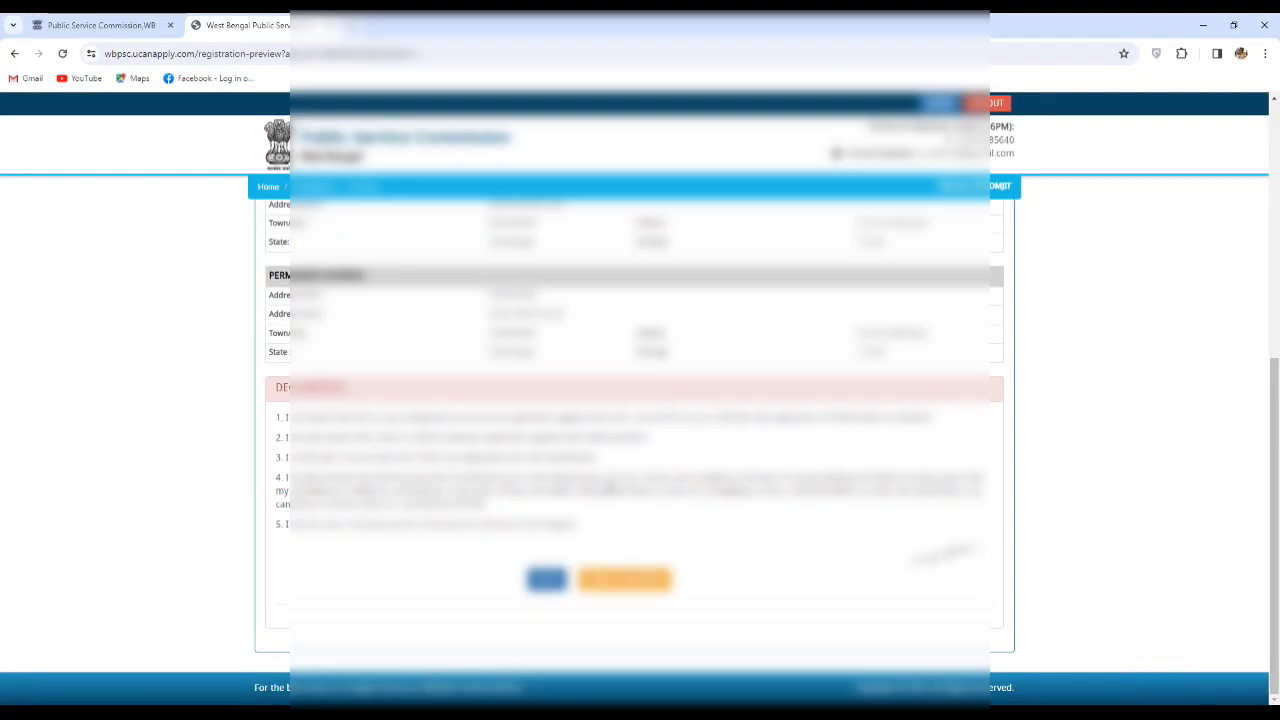
Select the application number at the top of the preview, then log out of the portal.
{"action": "scroll", "coordinate": [610, 488], "scroll_direction": "up", "scroll_amount": 3}
{"action": "scroll", "coordinate": [611, 486], "scroll_direction": "up", "scroll_amount": 1}
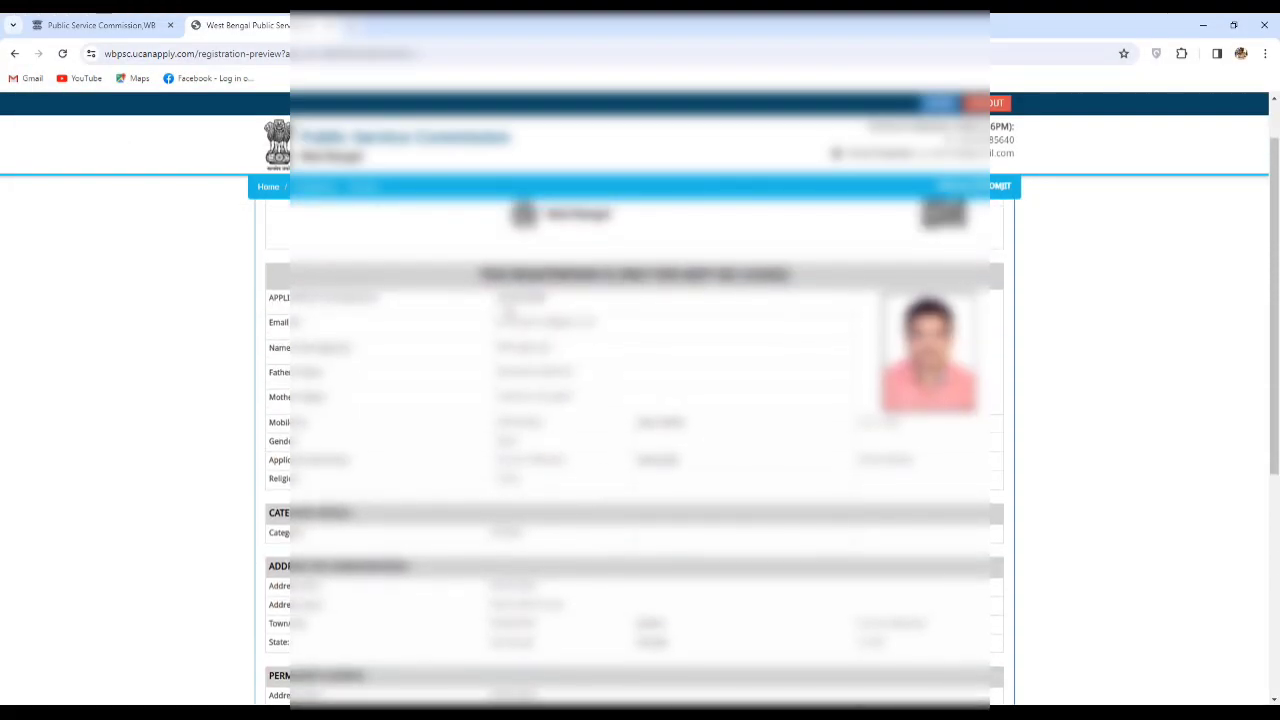
{"action": "double_click", "coordinate": [505, 298]}
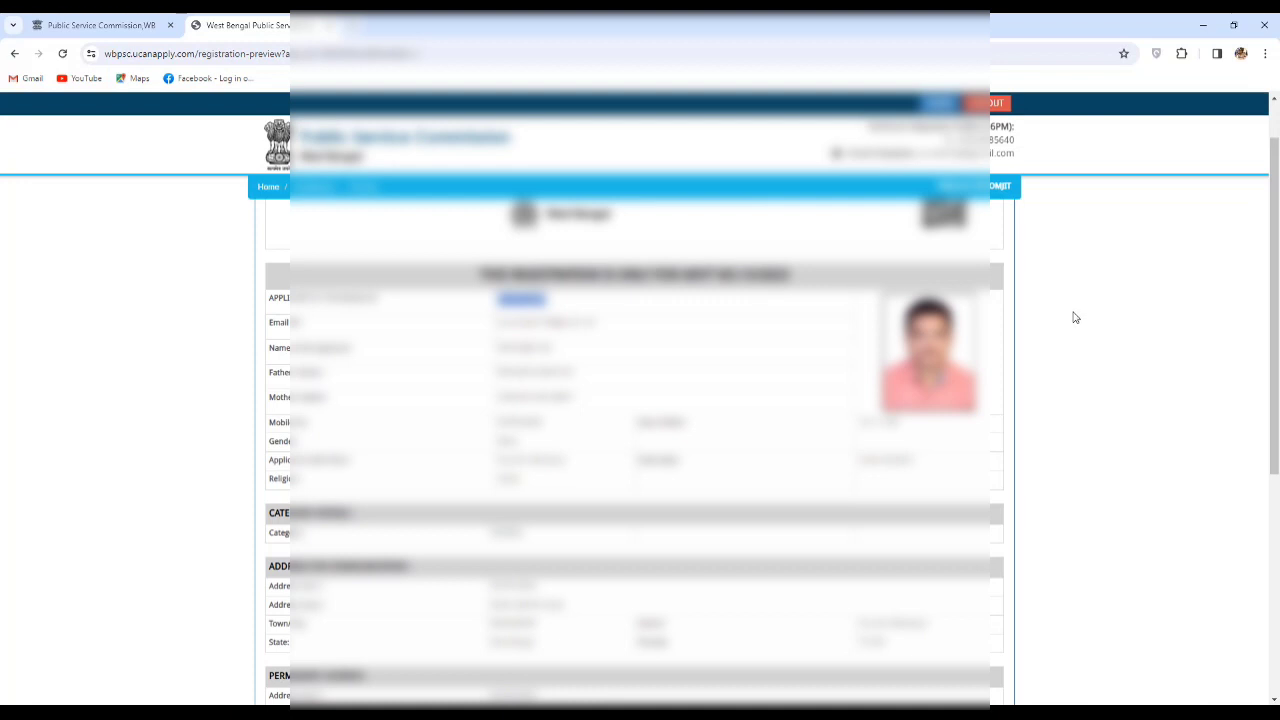
{"action": "left_click", "coordinate": [993, 104]}
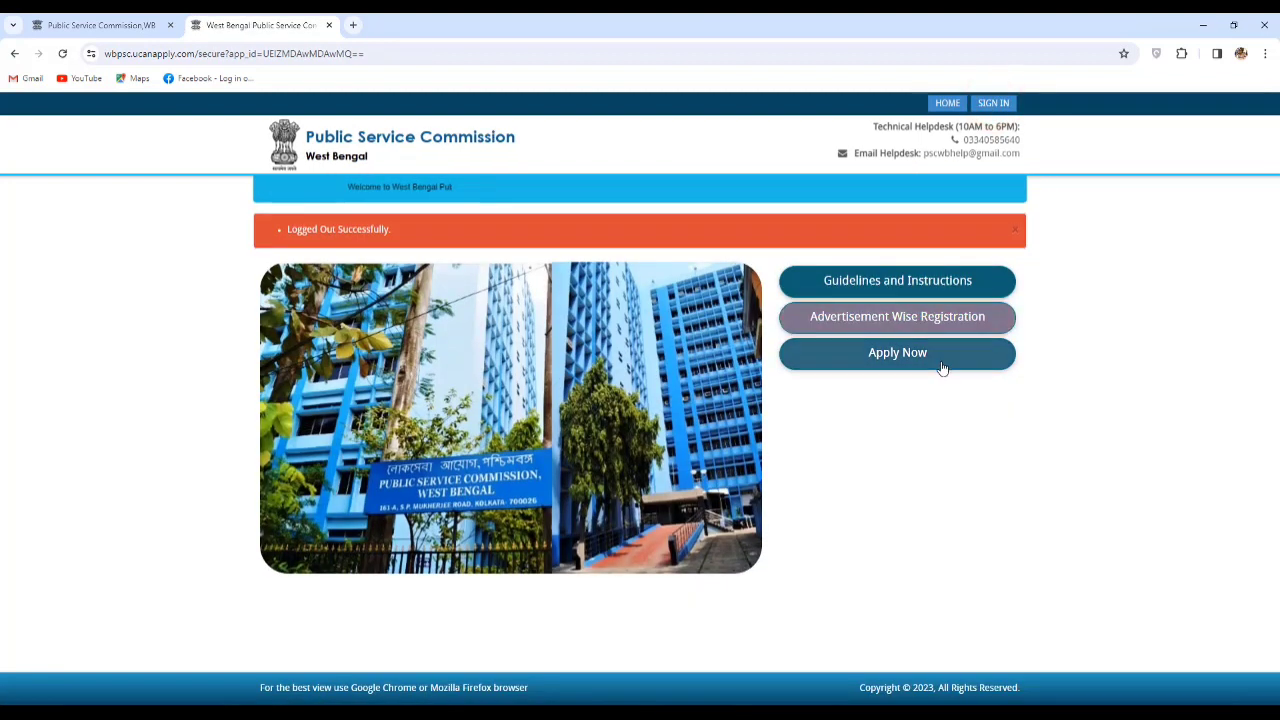
Open the Apply Now advertisements list and locate the Clerkship Examination 2023 (Advt. No. 13/2023) row.
{"action": "left_click", "coordinate": [903, 362]}
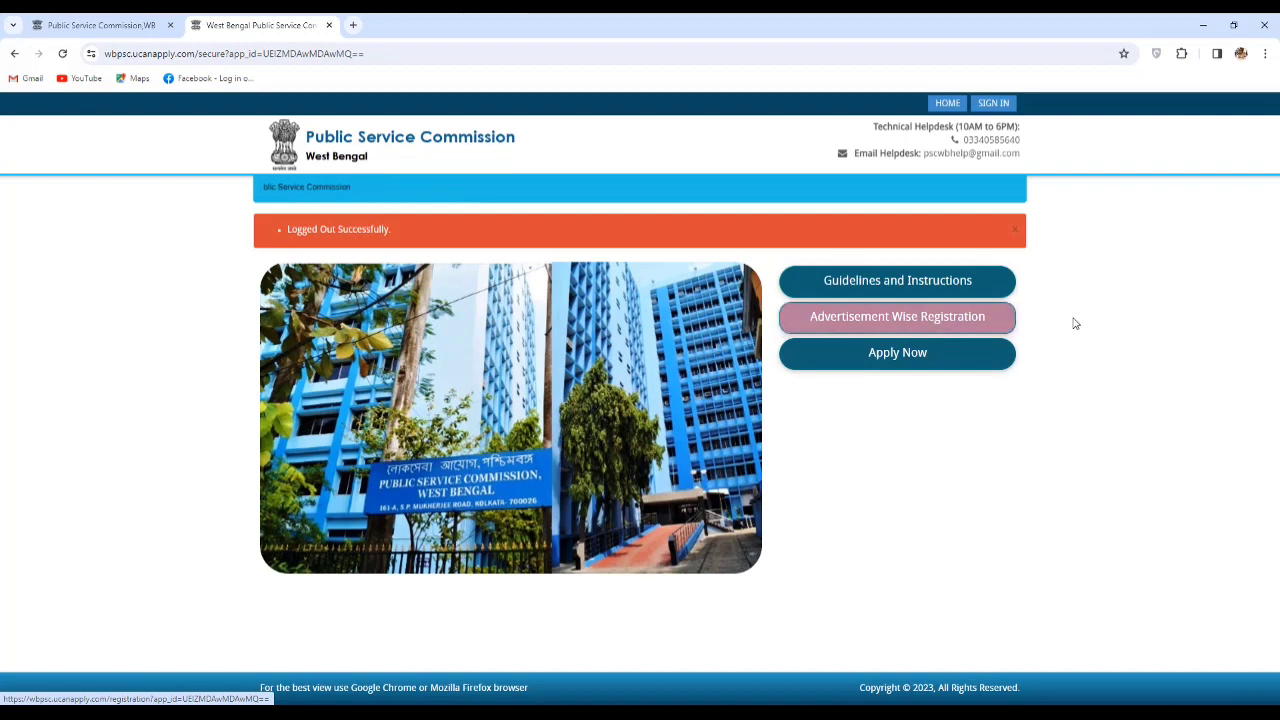
{"action": "left_click", "coordinate": [911, 357]}
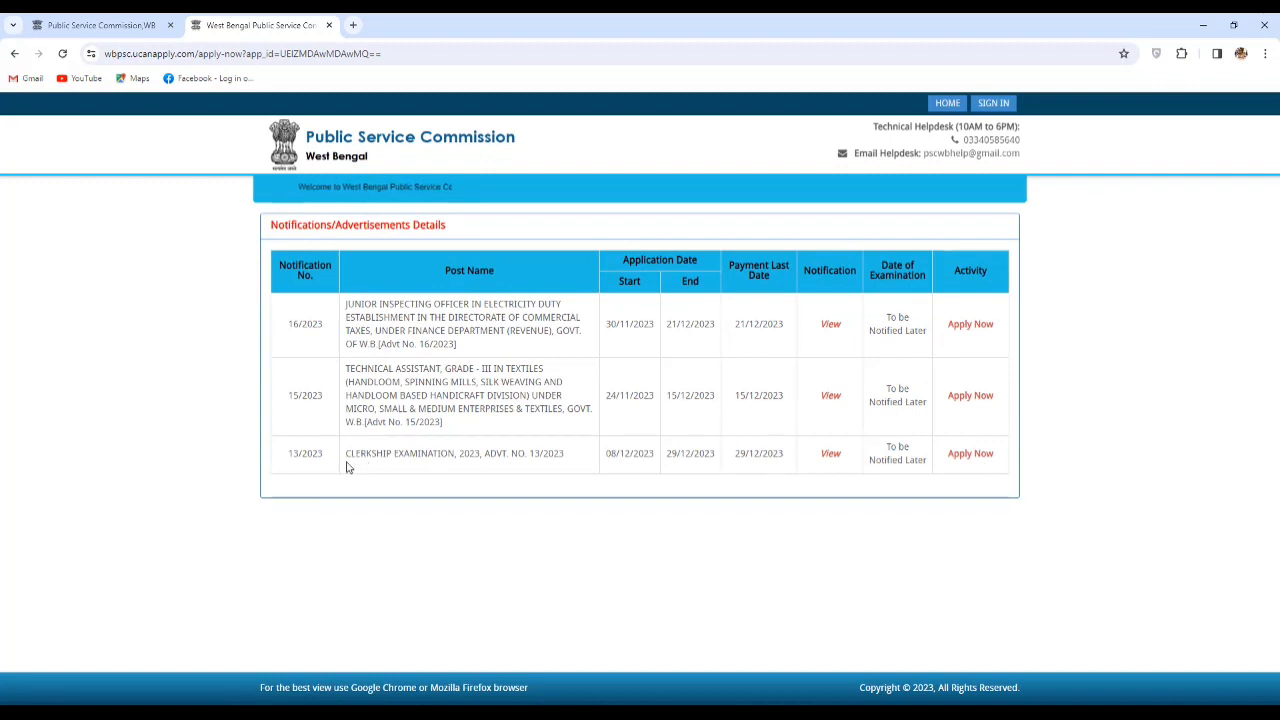
{"action": "left_click_drag", "start_coordinate": [347, 466], "coordinate": [565, 467]}
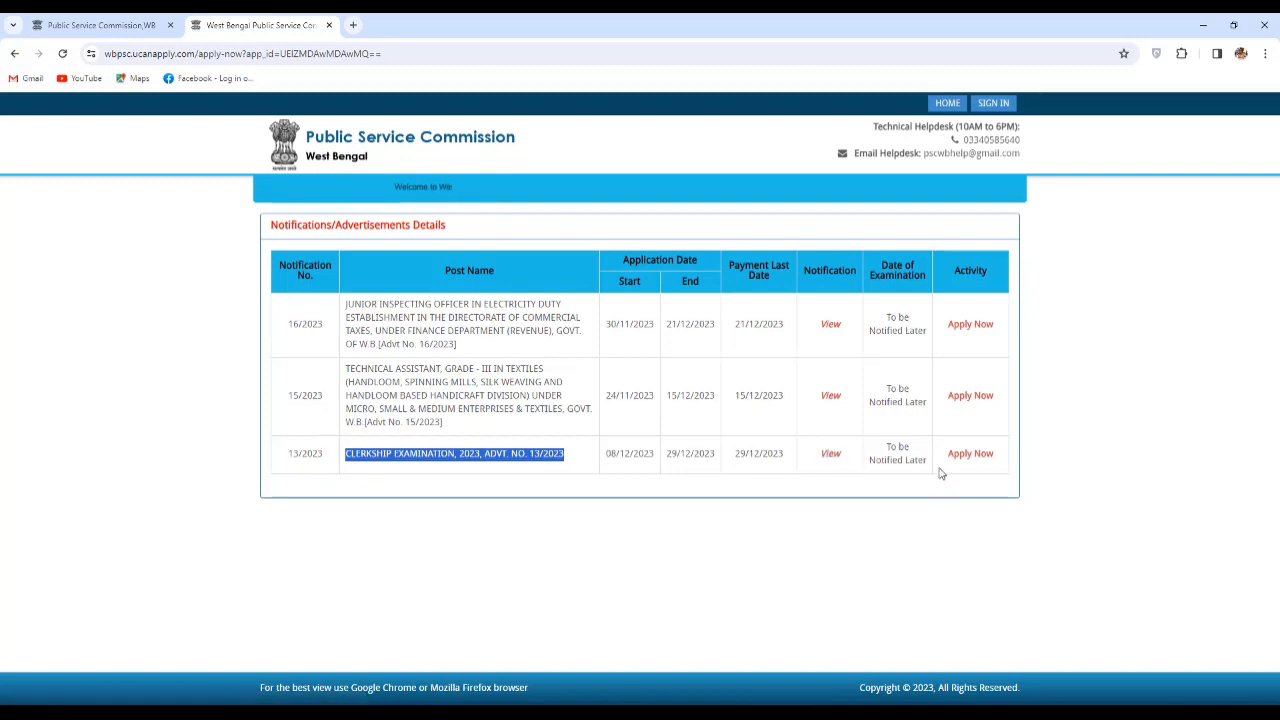
Apply for Clerkship Examination 2023 and sign in with the saved applicant ID, password and captcha.
{"action": "left_click", "coordinate": [970, 454]}
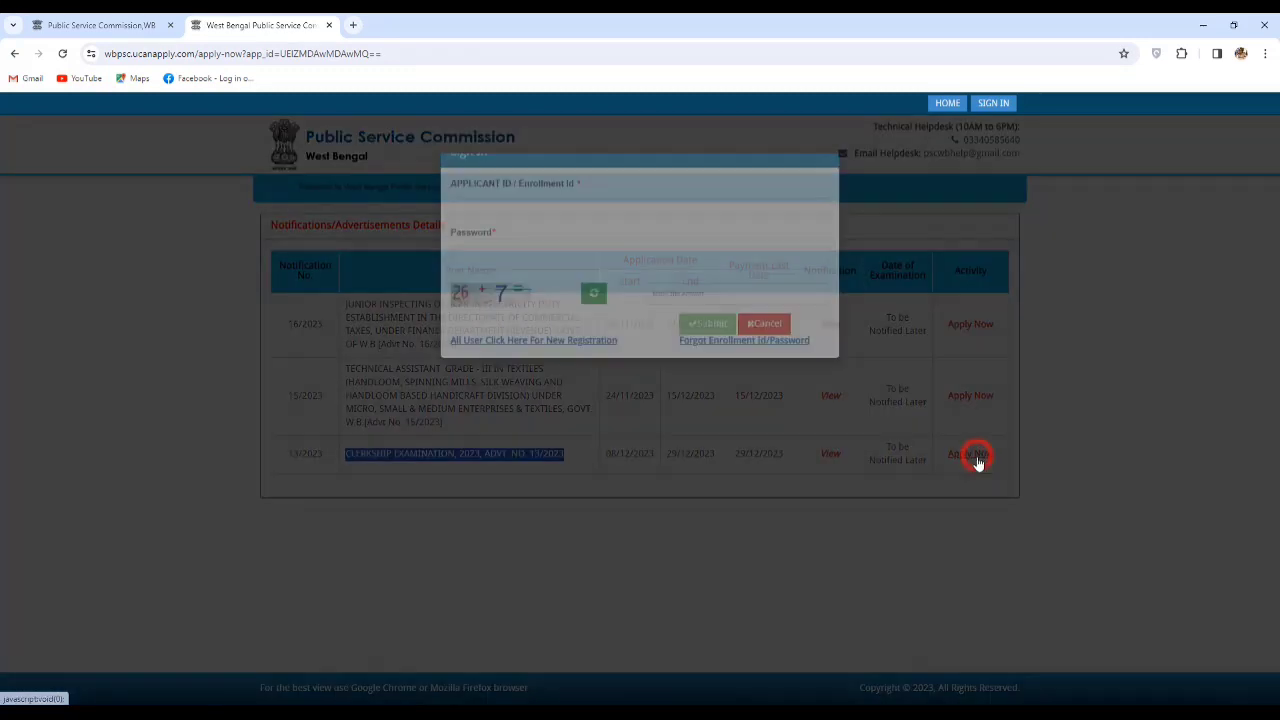
{"action": "left_click", "coordinate": [549, 248]}
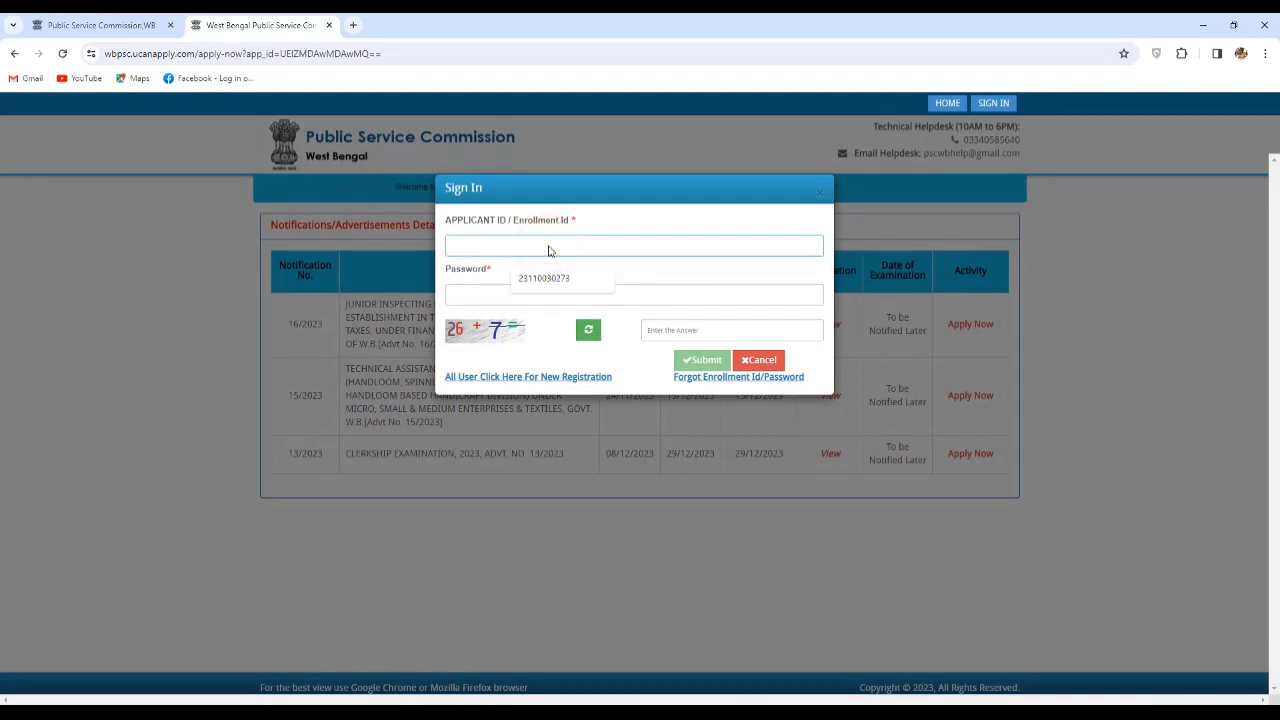
{"action": "left_click", "coordinate": [560, 279]}
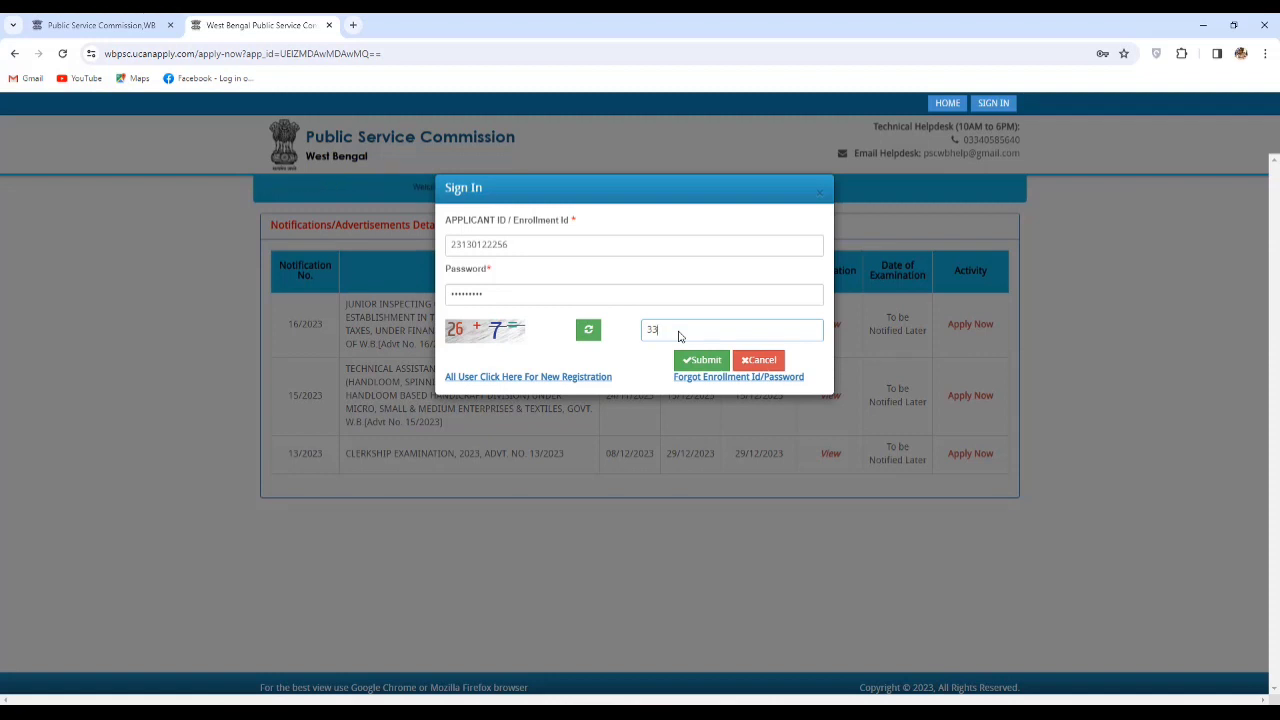
{"action": "left_click", "coordinate": [701, 362]}
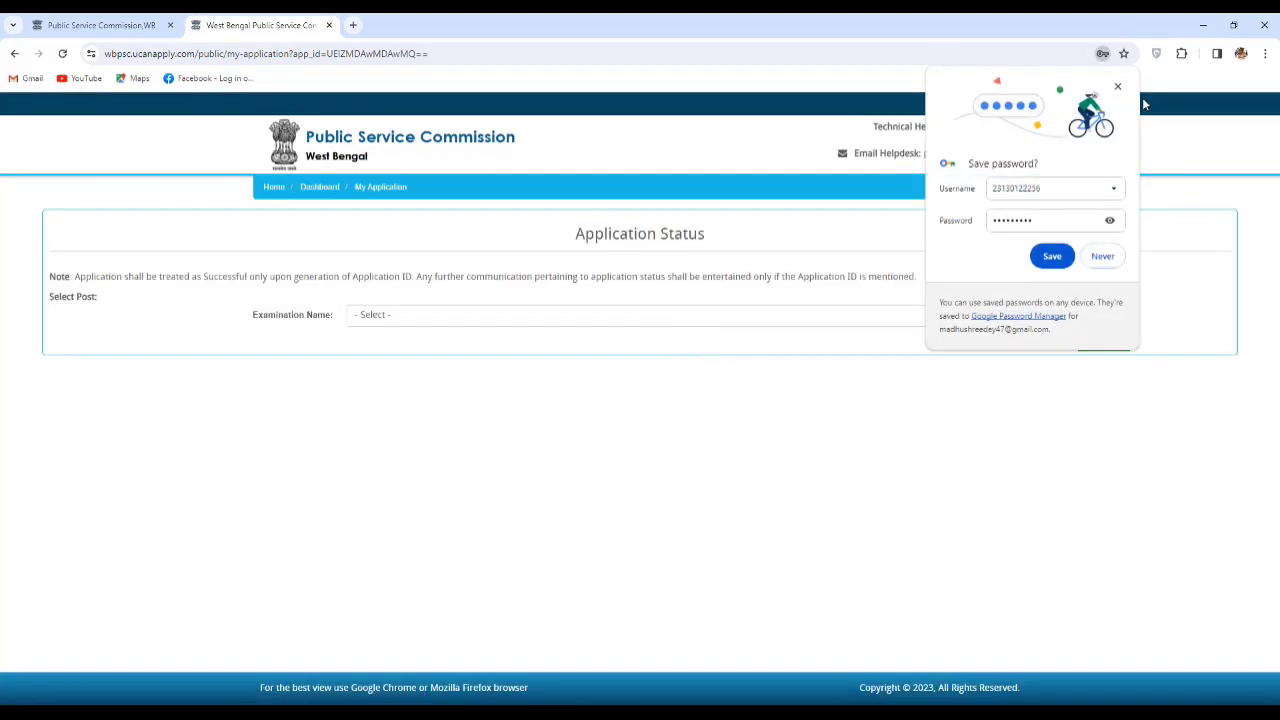
Dismiss the save-password bubble and proceed with Clerkship Examination 2023 as the Examination Name.
{"action": "left_click", "coordinate": [1119, 88]}
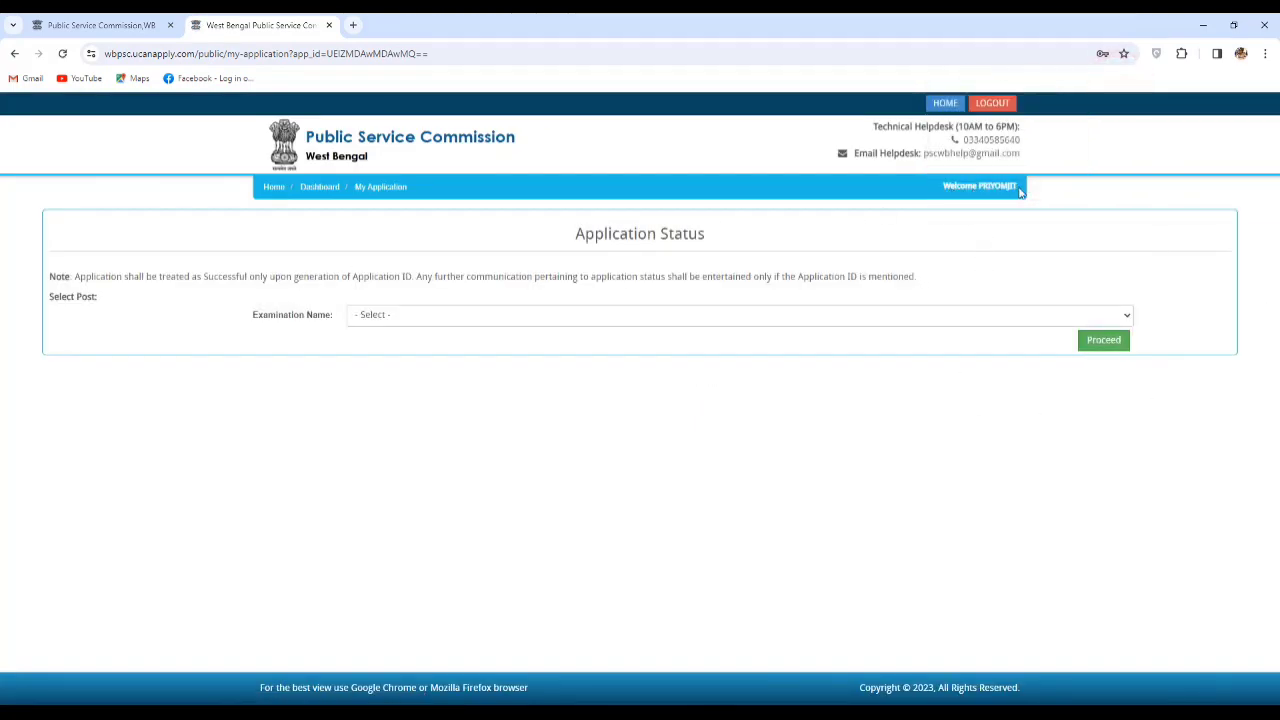
{"action": "left_click", "coordinate": [732, 316]}
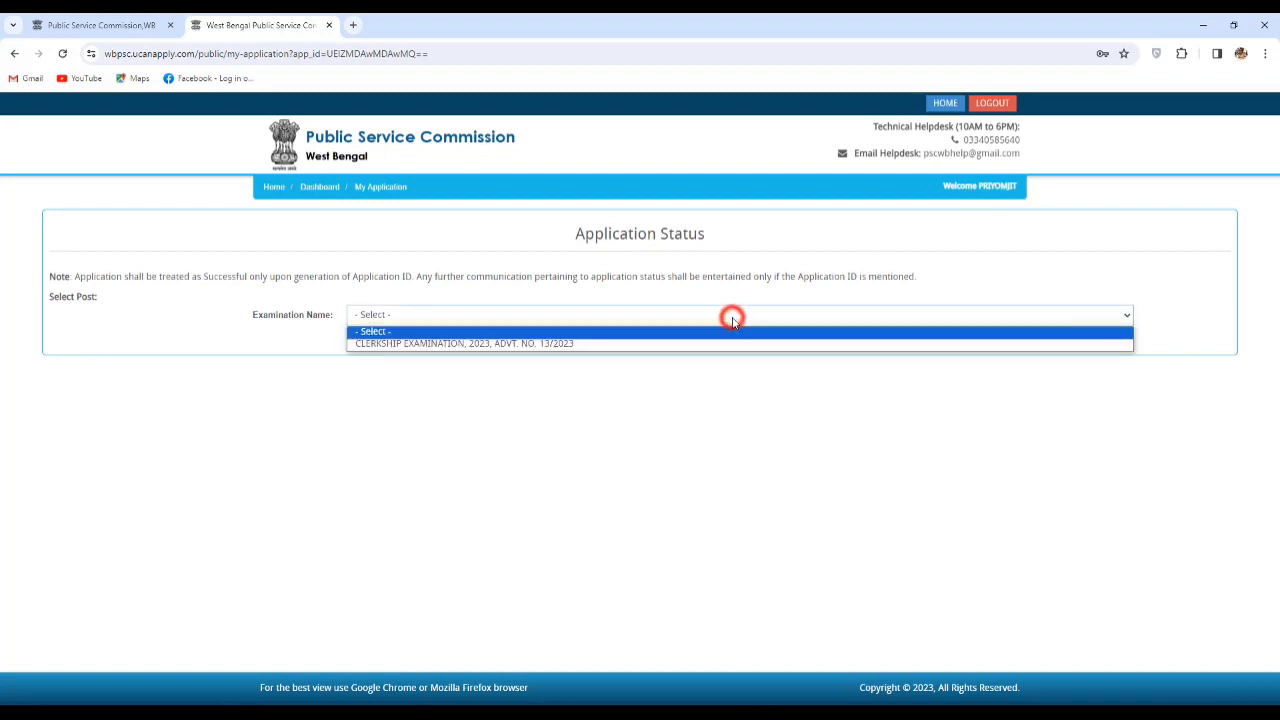
{"action": "left_click", "coordinate": [573, 344]}
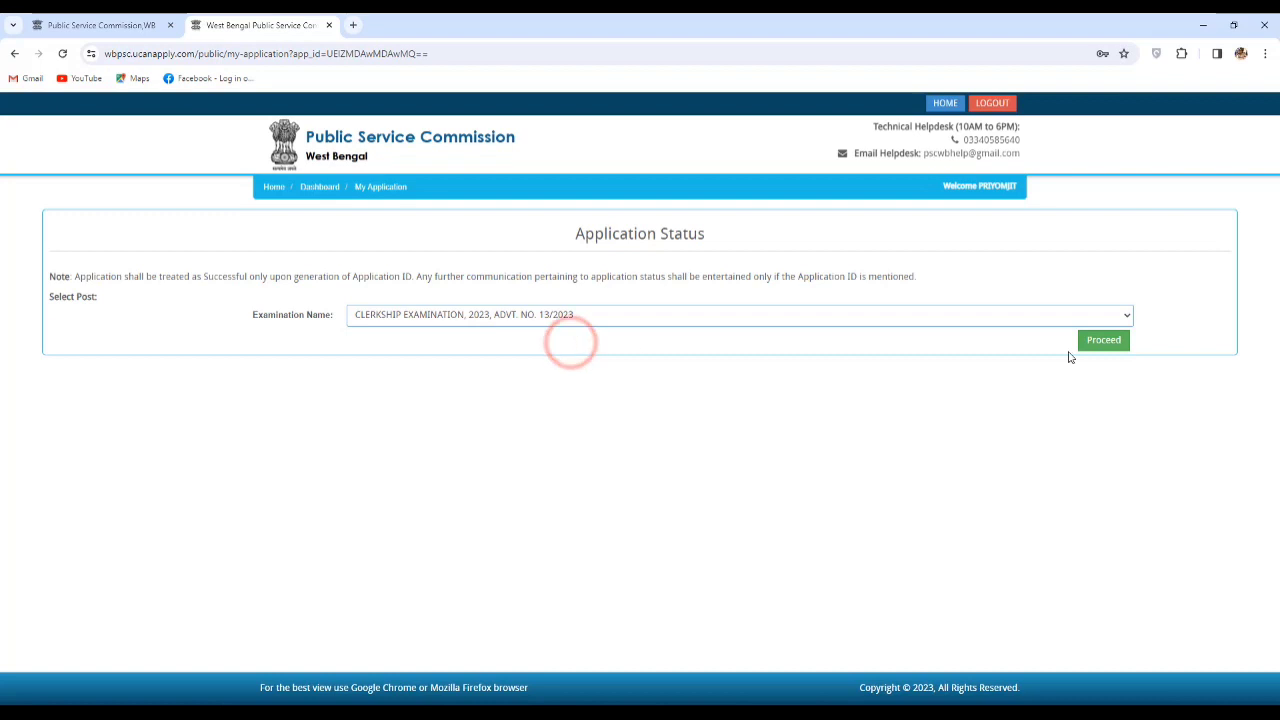
{"action": "left_click", "coordinate": [1104, 341]}
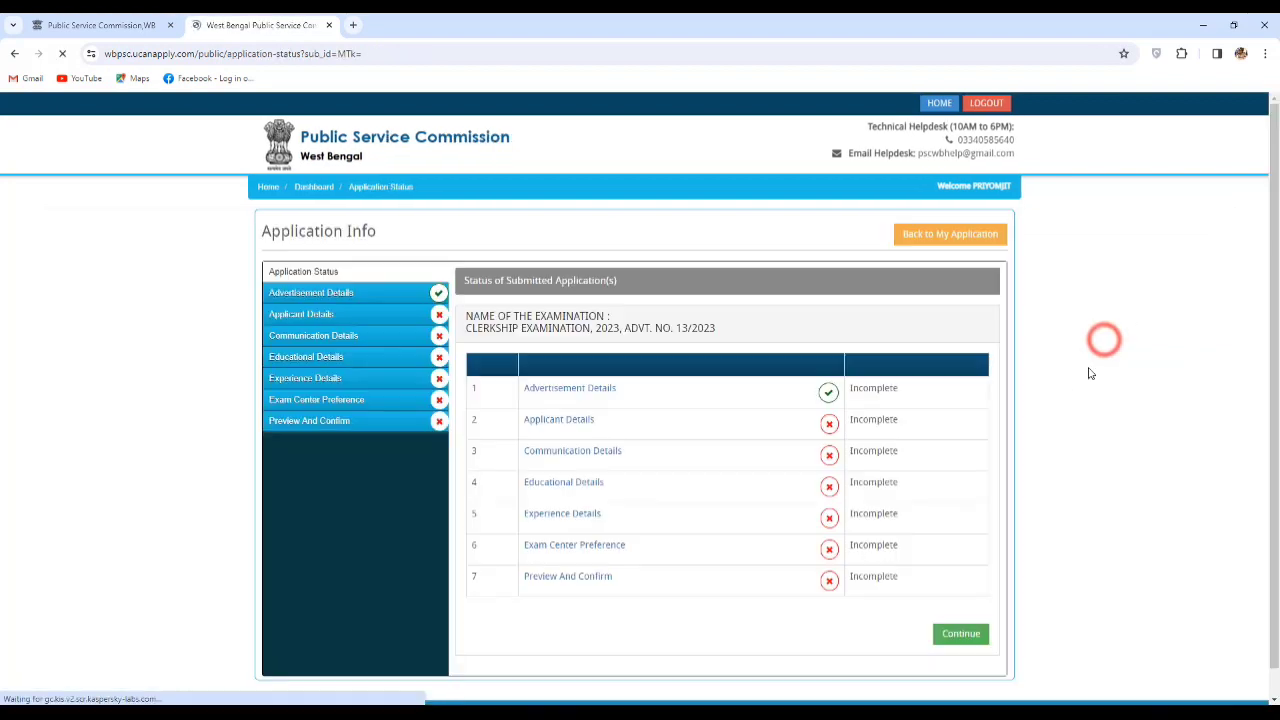
Continue from the stage overview to the Clerkship recruitment details page.
{"action": "scroll", "coordinate": [1162, 403], "scroll_direction": "down", "scroll_amount": 1}
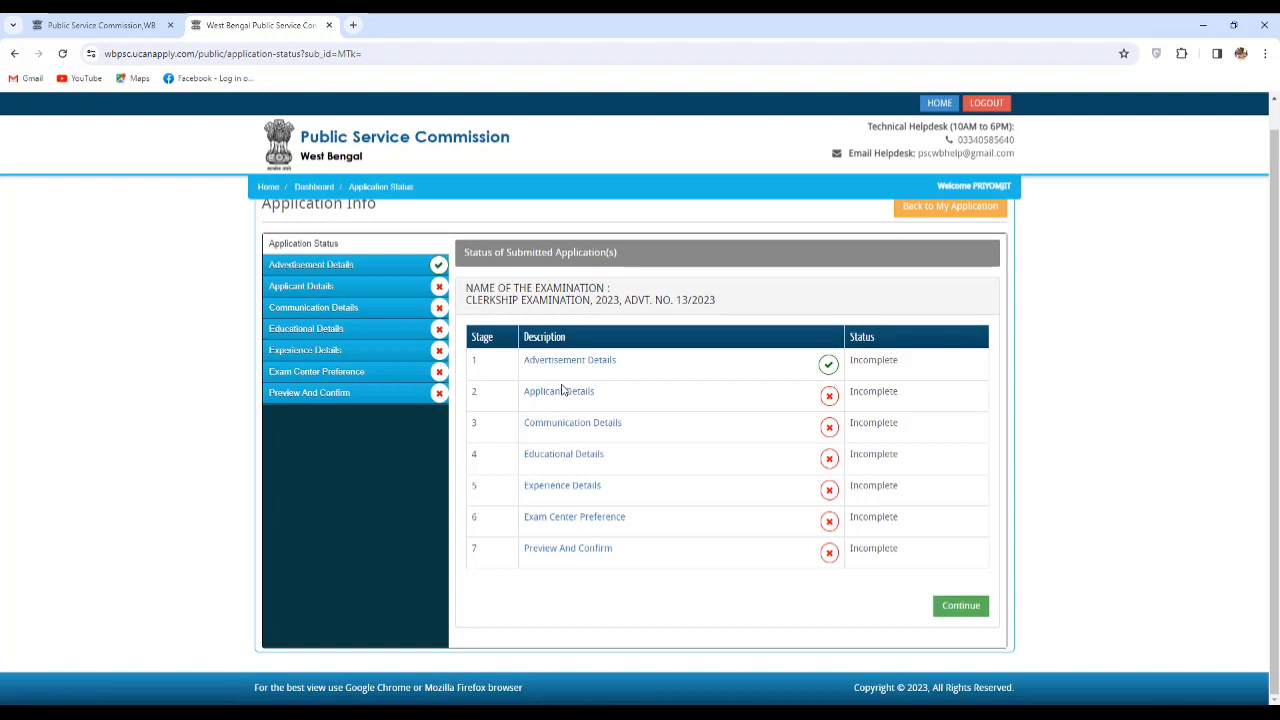
{"action": "left_click", "coordinate": [955, 608]}
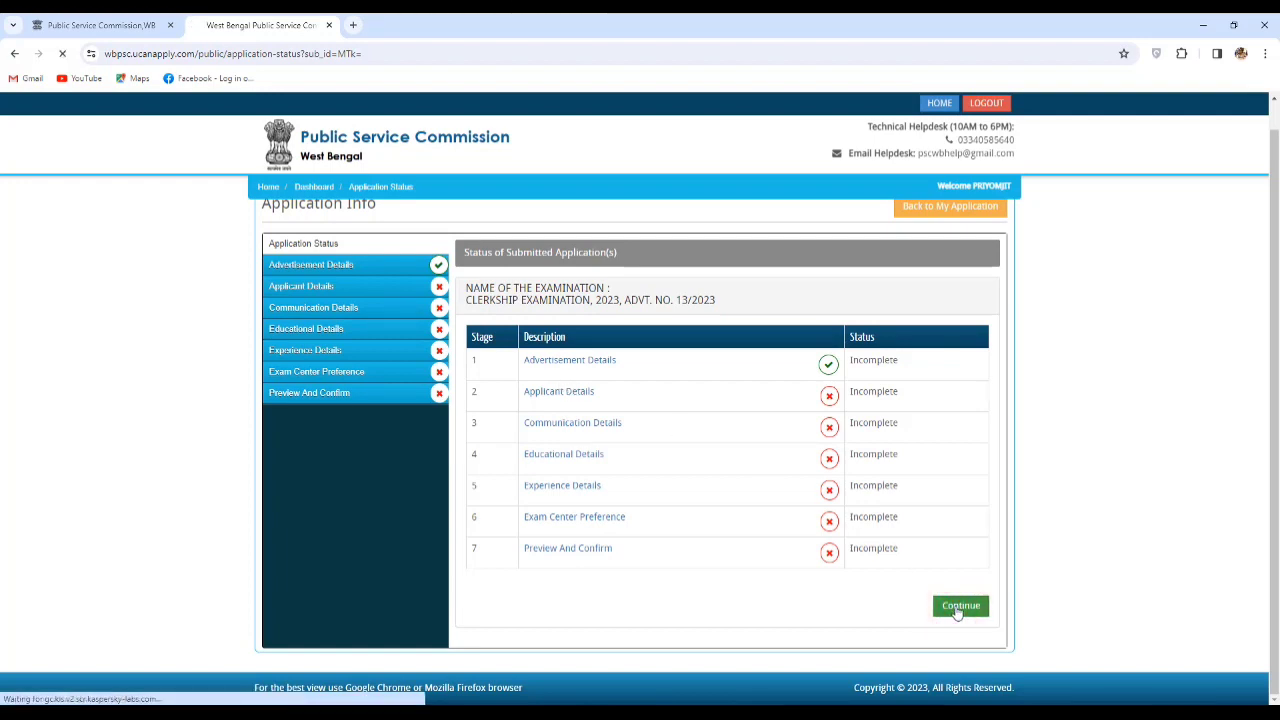
{"action": "scroll", "coordinate": [1027, 497], "scroll_direction": "down", "scroll_amount": 1}
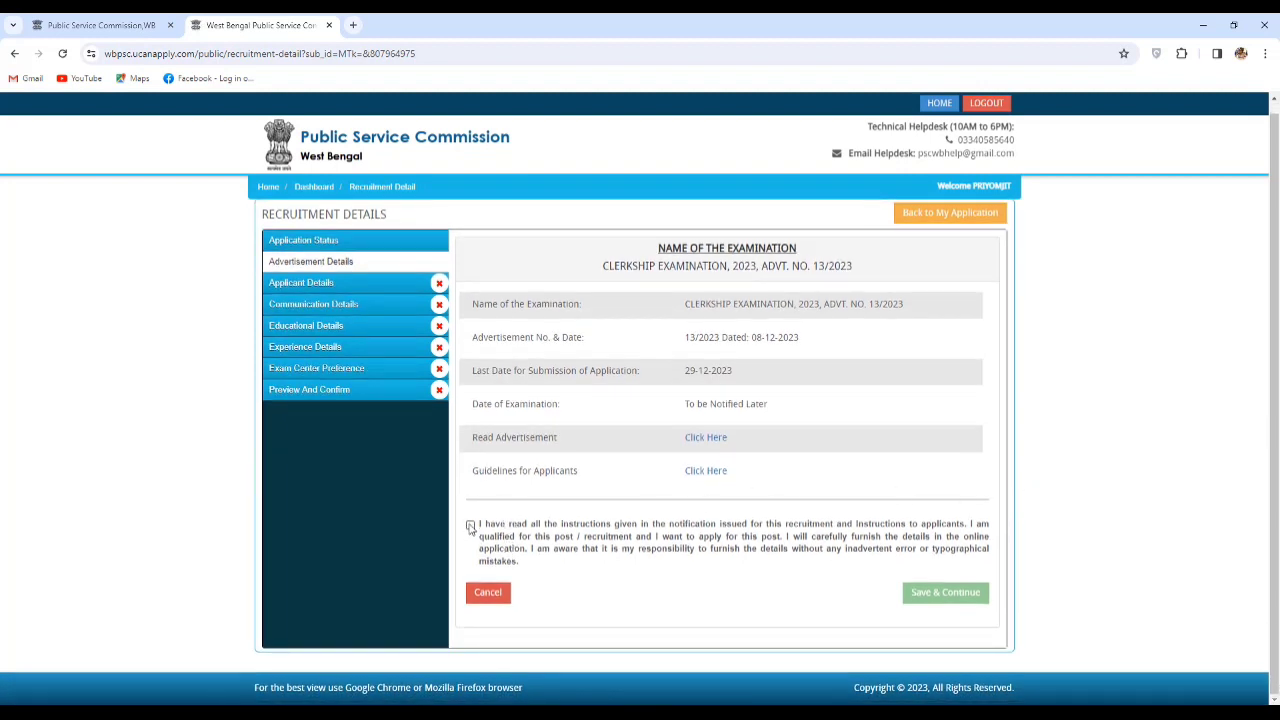
Accept the applicant declaration and save the advertisement details.
{"action": "left_click", "coordinate": [470, 526]}
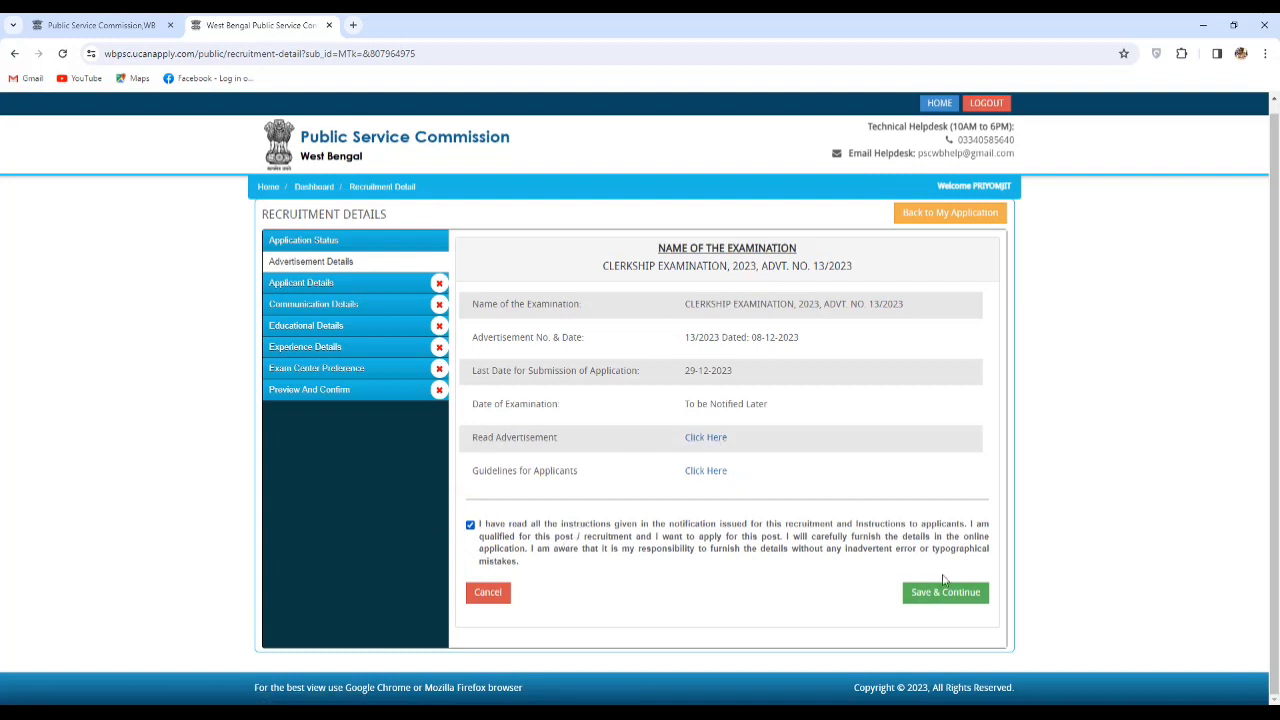
{"action": "left_click", "coordinate": [944, 592]}
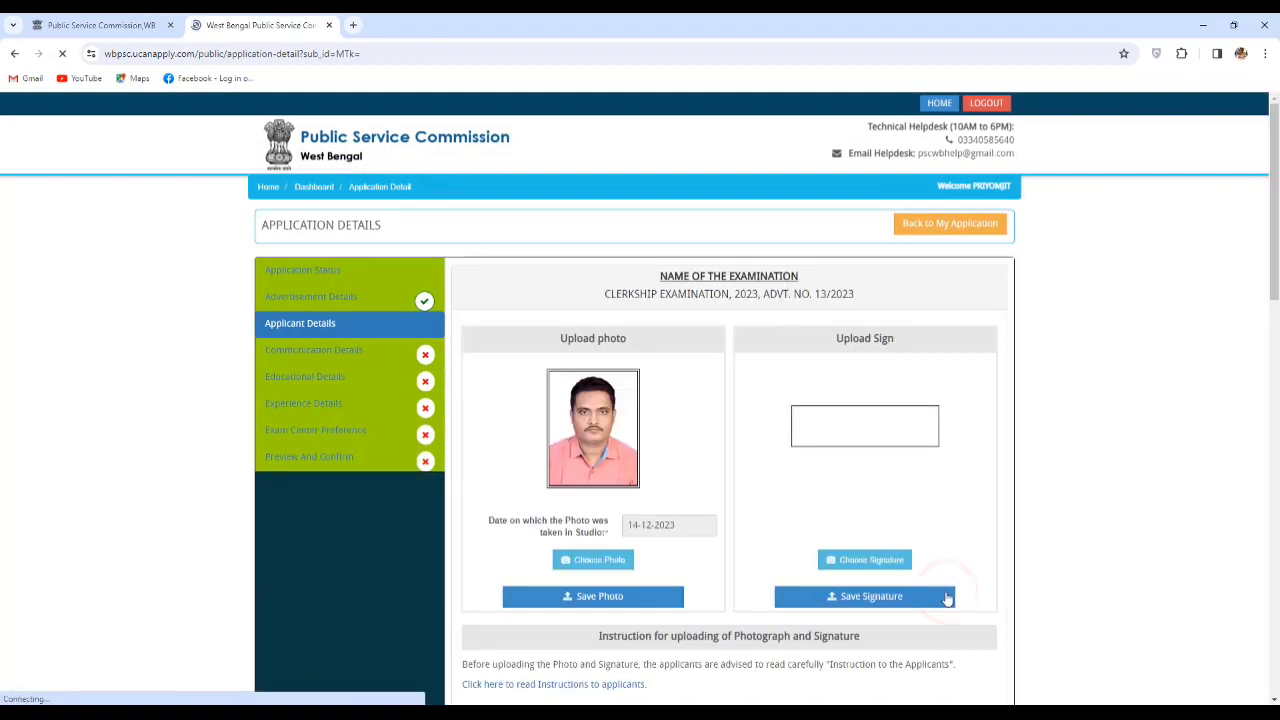
Scroll the Application Details page past the photo and signature to the EWS and language questions.
{"action": "scroll", "coordinate": [680, 411], "scroll_direction": "down", "scroll_amount": 1}
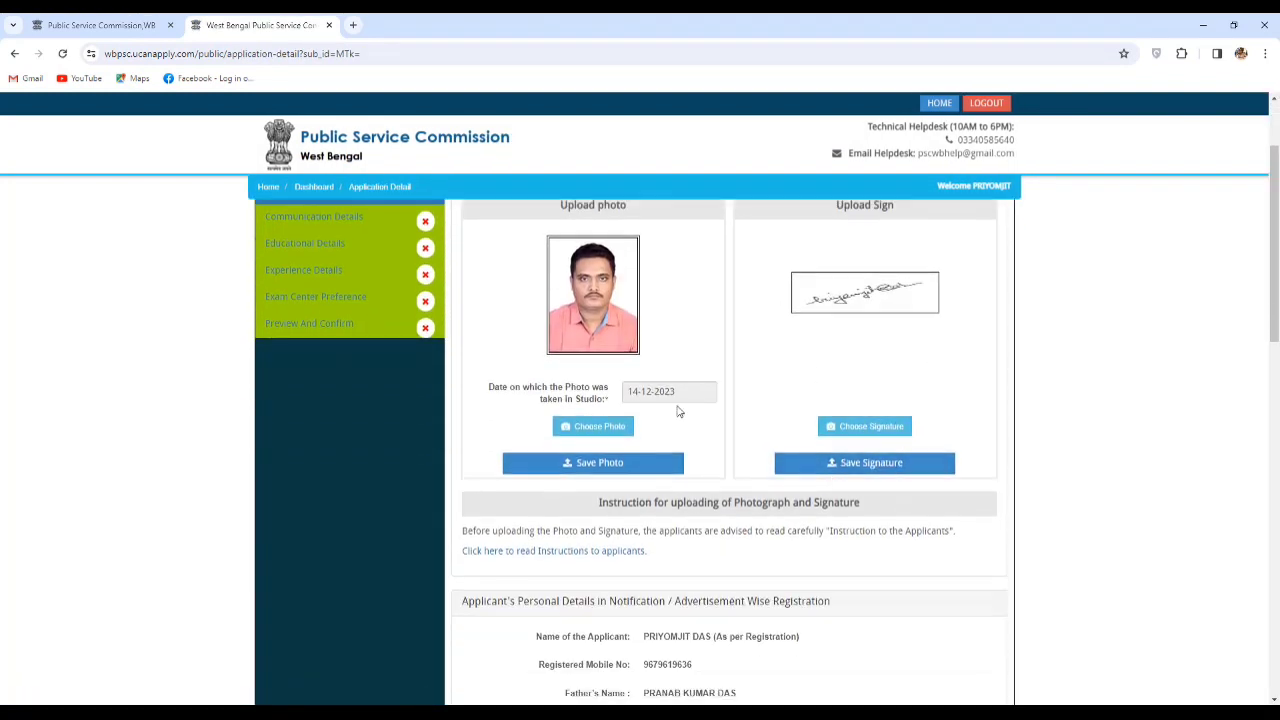
{"action": "scroll", "coordinate": [912, 358], "scroll_direction": "up", "scroll_amount": 1}
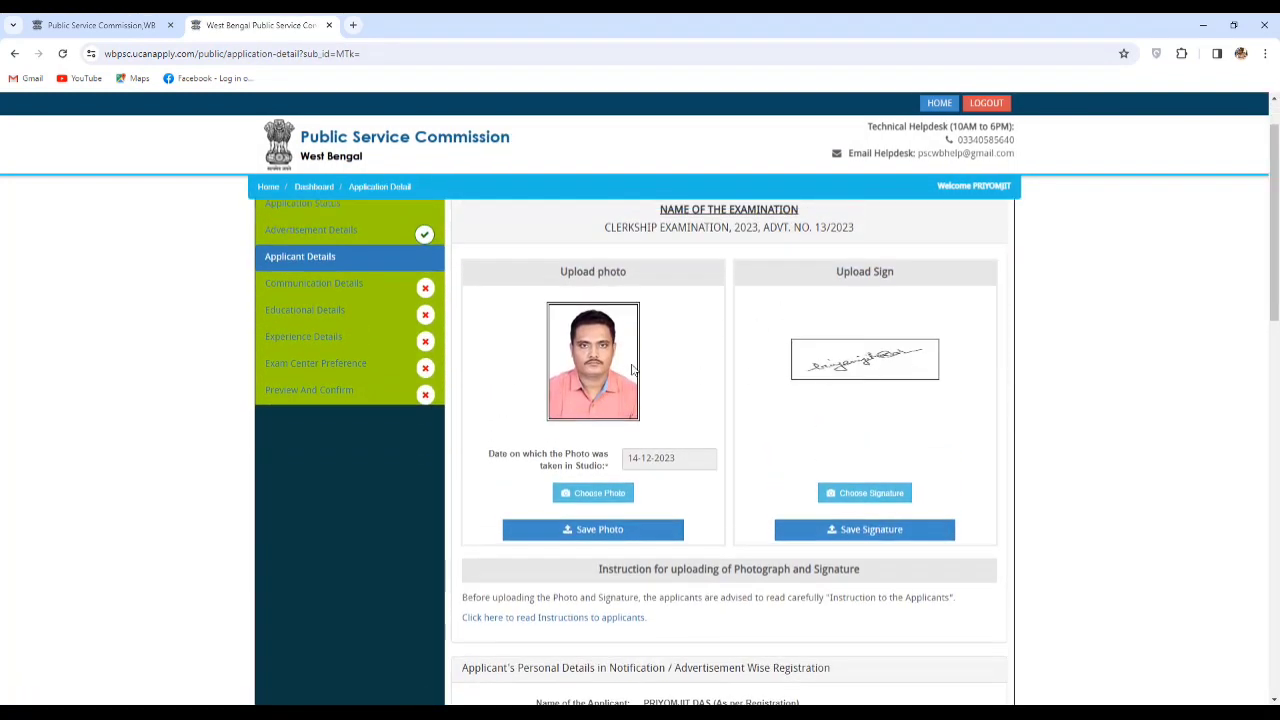
{"action": "scroll", "coordinate": [852, 390], "scroll_direction": "down", "scroll_amount": 1}
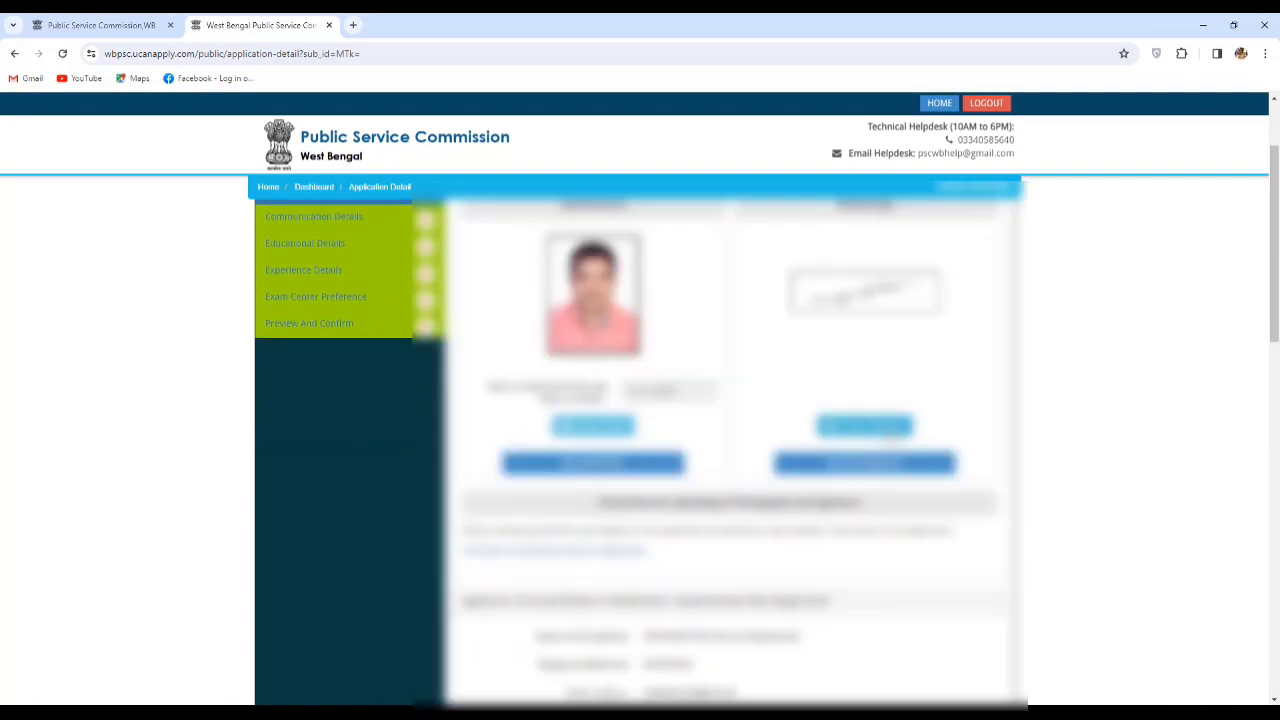
{"action": "scroll", "coordinate": [1066, 463], "scroll_direction": "down", "scroll_amount": 5}
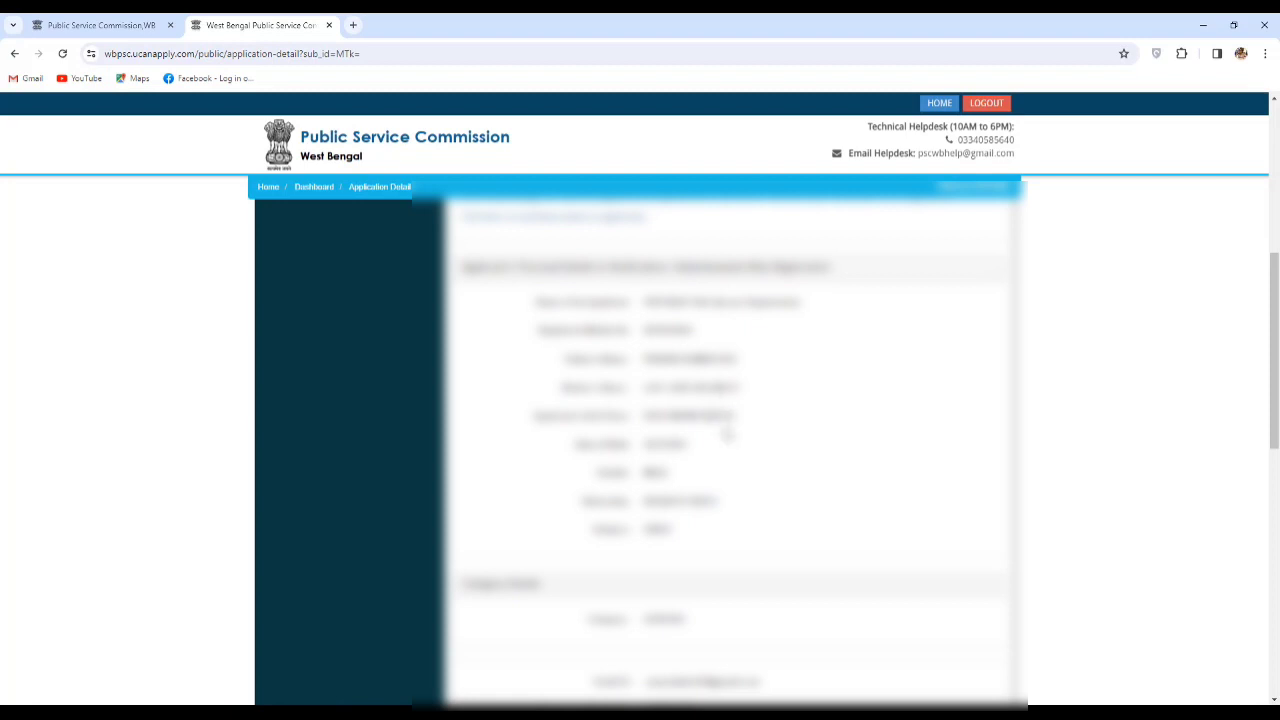
{"action": "scroll", "coordinate": [701, 561], "scroll_direction": "down", "scroll_amount": 2}
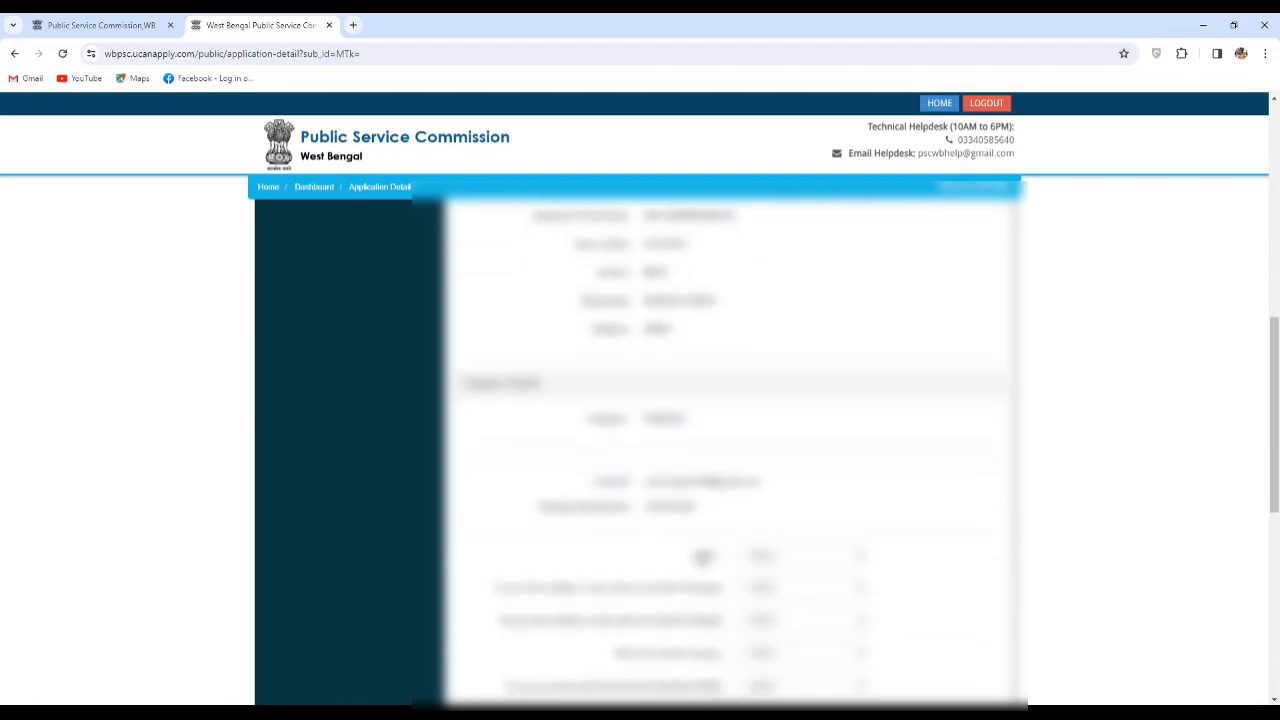
{"action": "scroll", "coordinate": [857, 449], "scroll_direction": "down", "scroll_amount": 2}
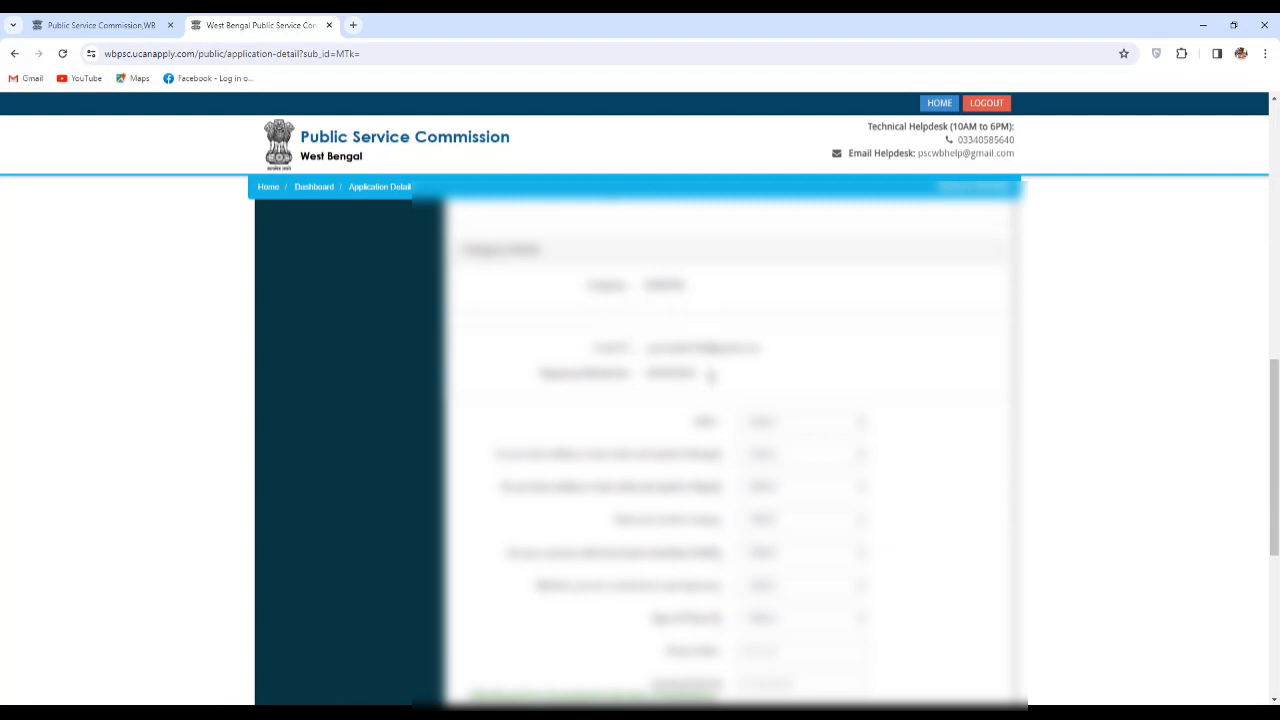
{"action": "scroll", "coordinate": [845, 432], "scroll_direction": "down", "scroll_amount": 2}
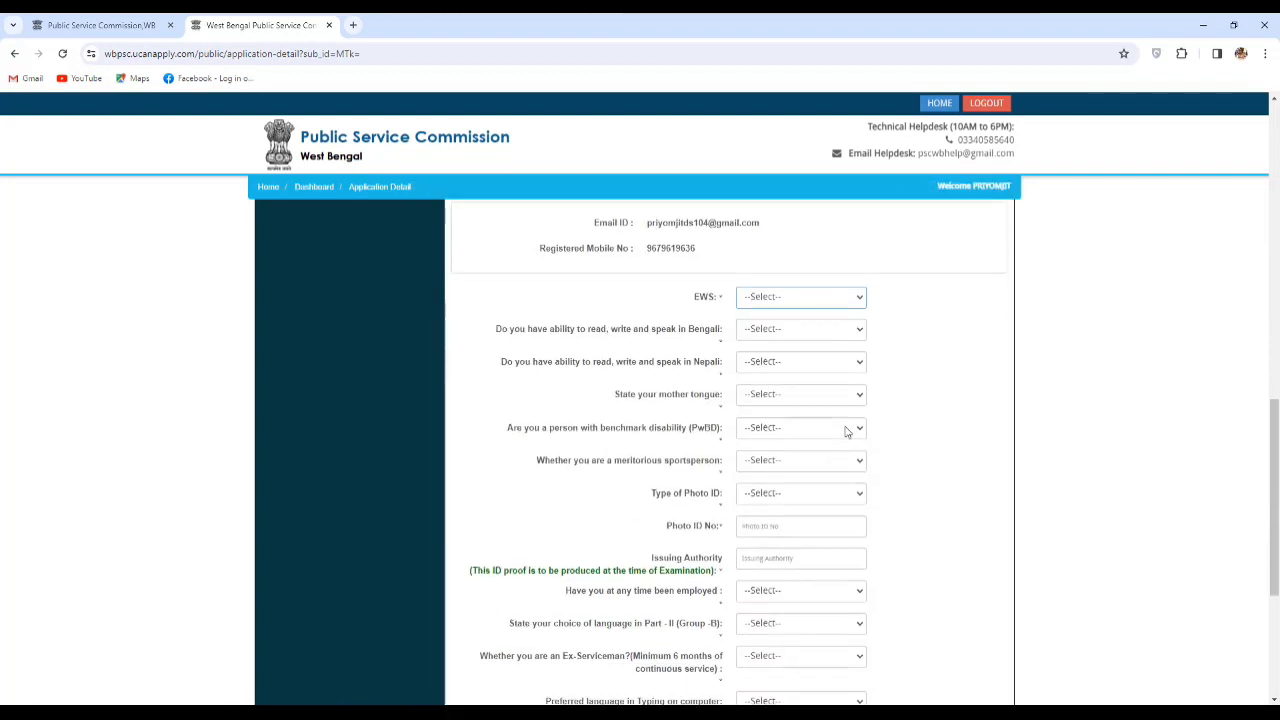
Answer the EWS and language questions, and set benchmark disability and meritorious sportsperson to No.
{"action": "left_click", "coordinate": [790, 289]}
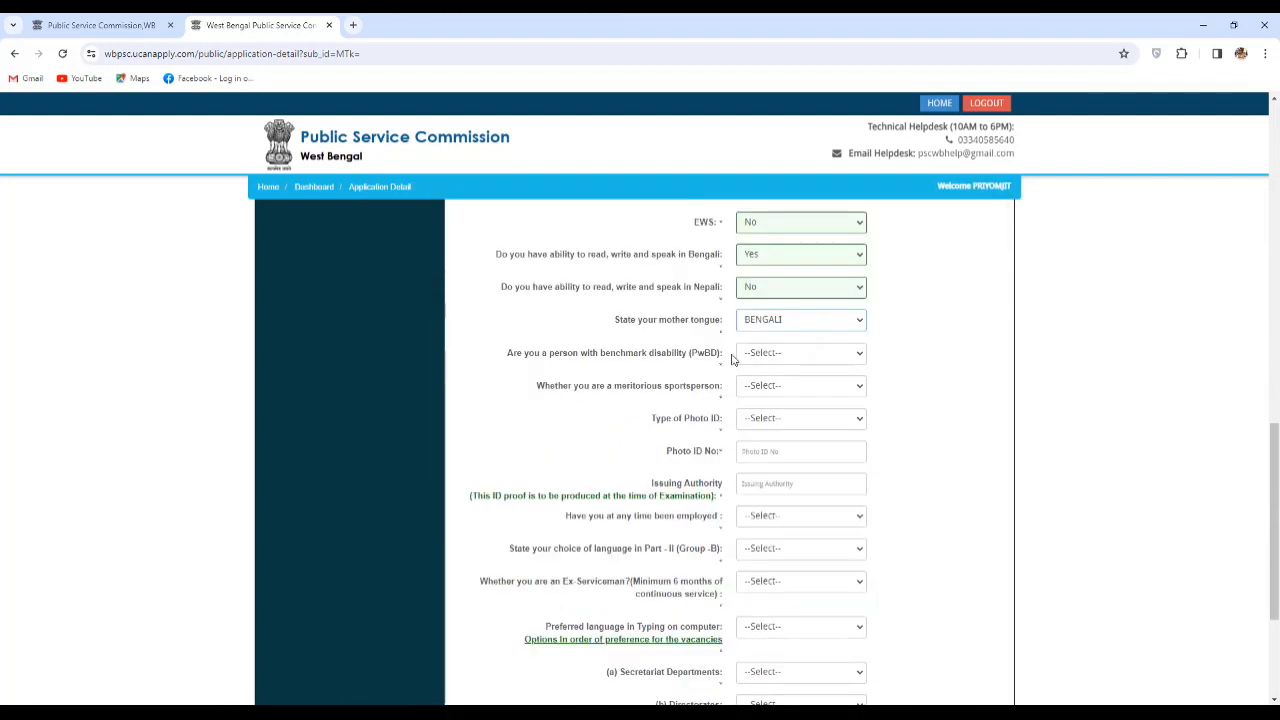
{"action": "left_click", "coordinate": [785, 353]}
{"action": "left_click", "coordinate": [782, 378]}
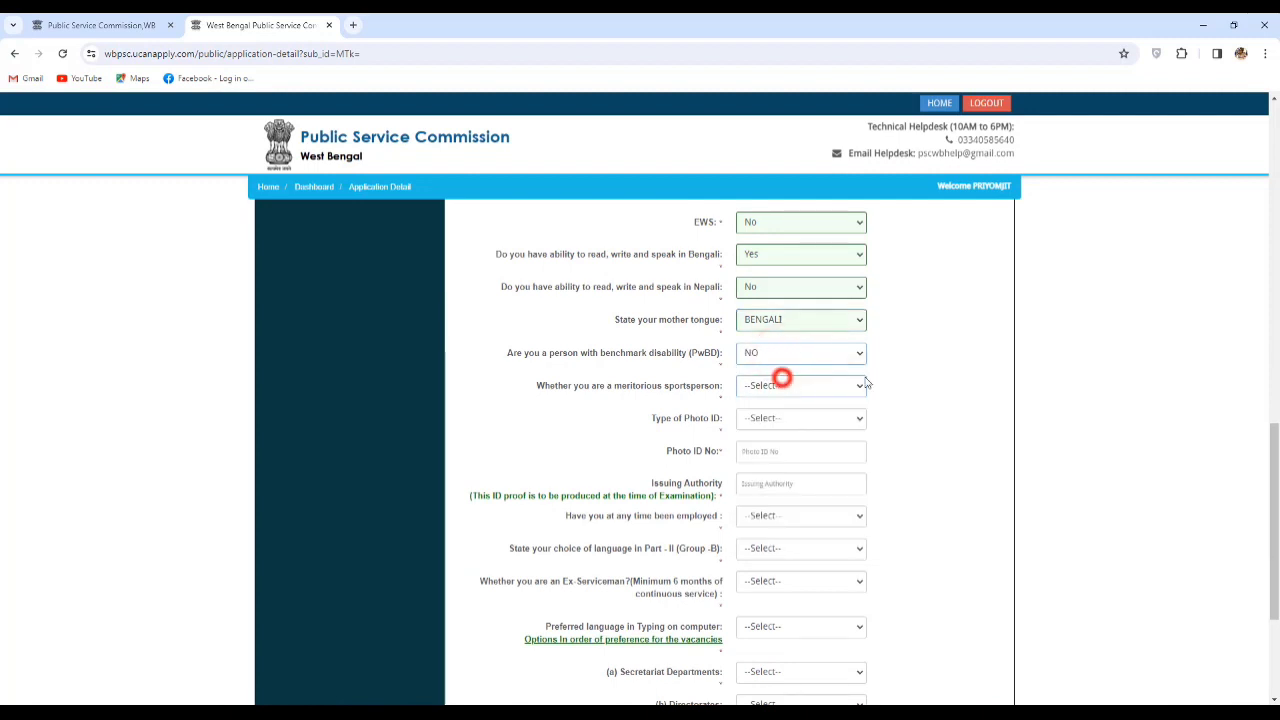
{"action": "scroll", "coordinate": [868, 363], "scroll_direction": "down", "scroll_amount": 1}
{"action": "scroll", "coordinate": [860, 316], "scroll_direction": "down", "scroll_amount": 1}
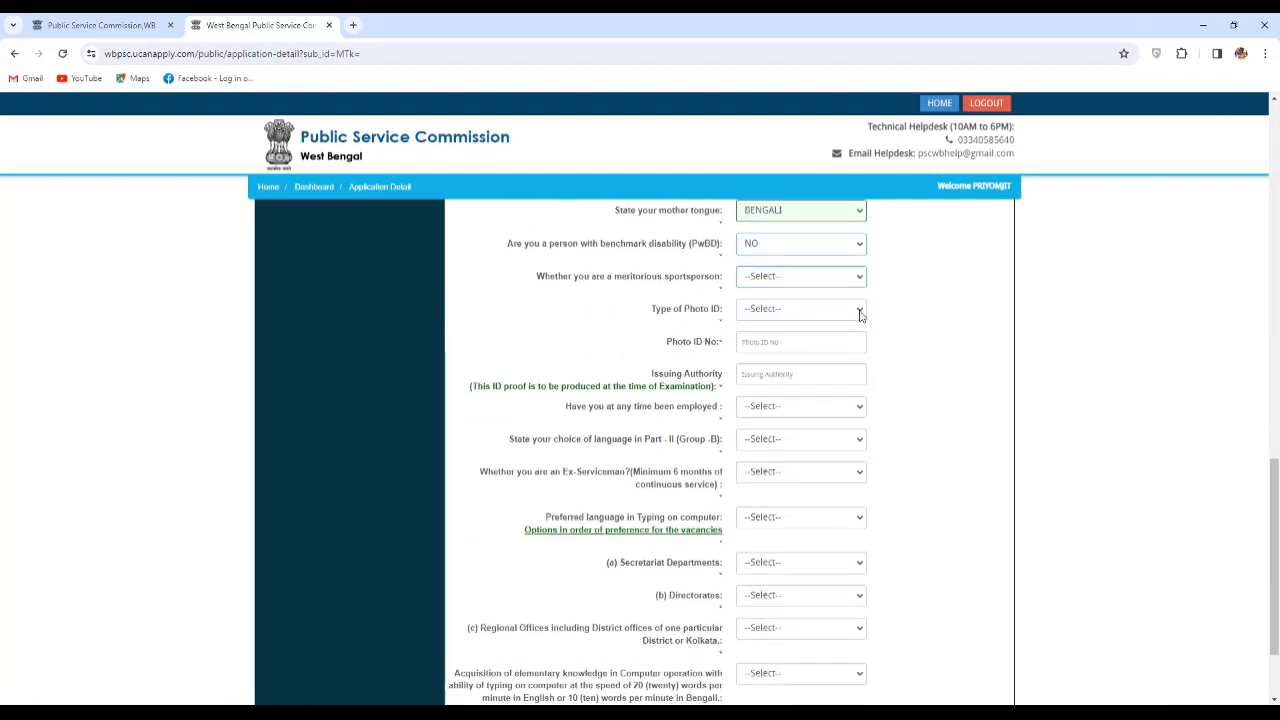
{"action": "left_click", "coordinate": [809, 260]}
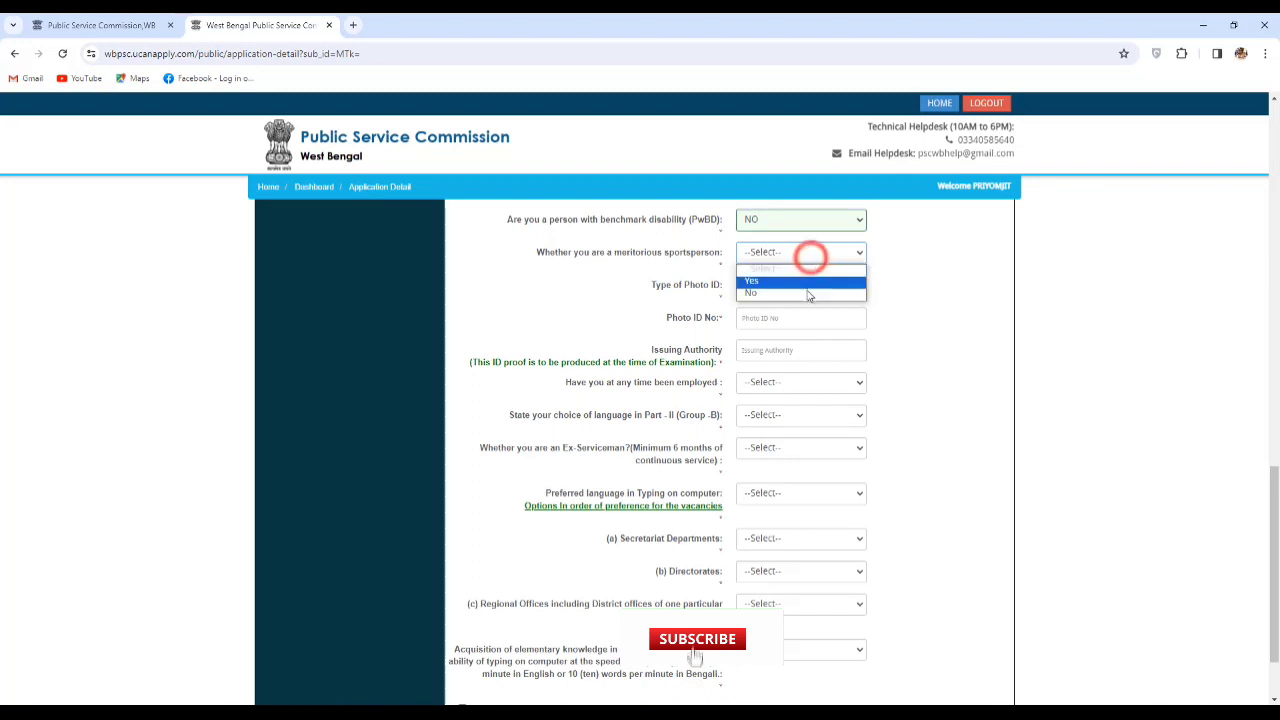
{"action": "left_click", "coordinate": [809, 292]}
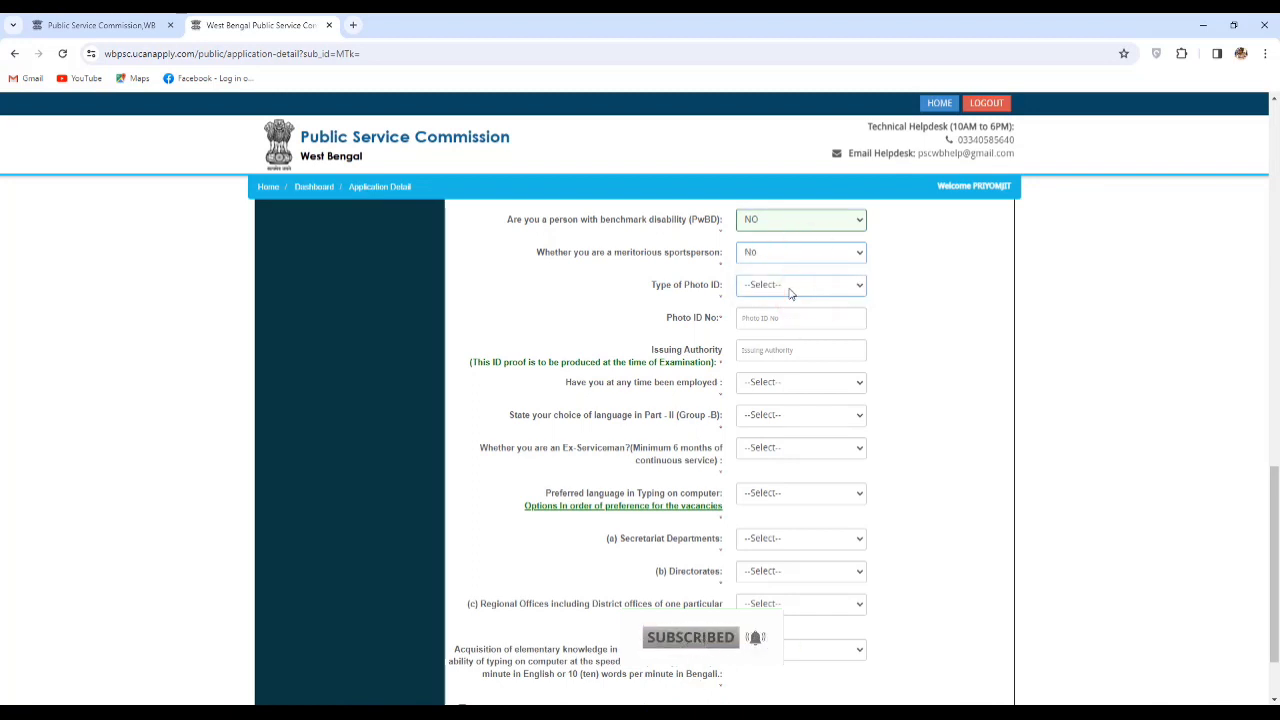
Choose PAN Card as the type of photo ID.
{"action": "left_click", "coordinate": [790, 290]}
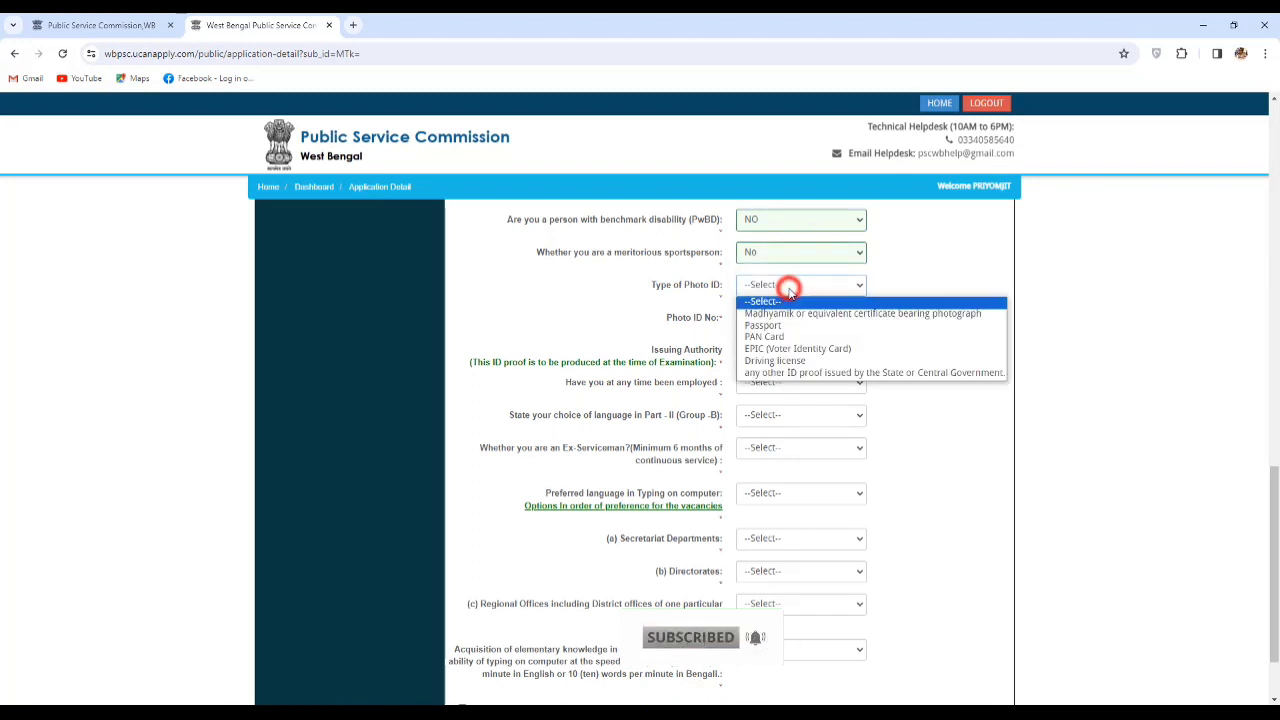
{"action": "left_click", "coordinate": [770, 336]}
{"action": "left_click", "coordinate": [775, 318]}
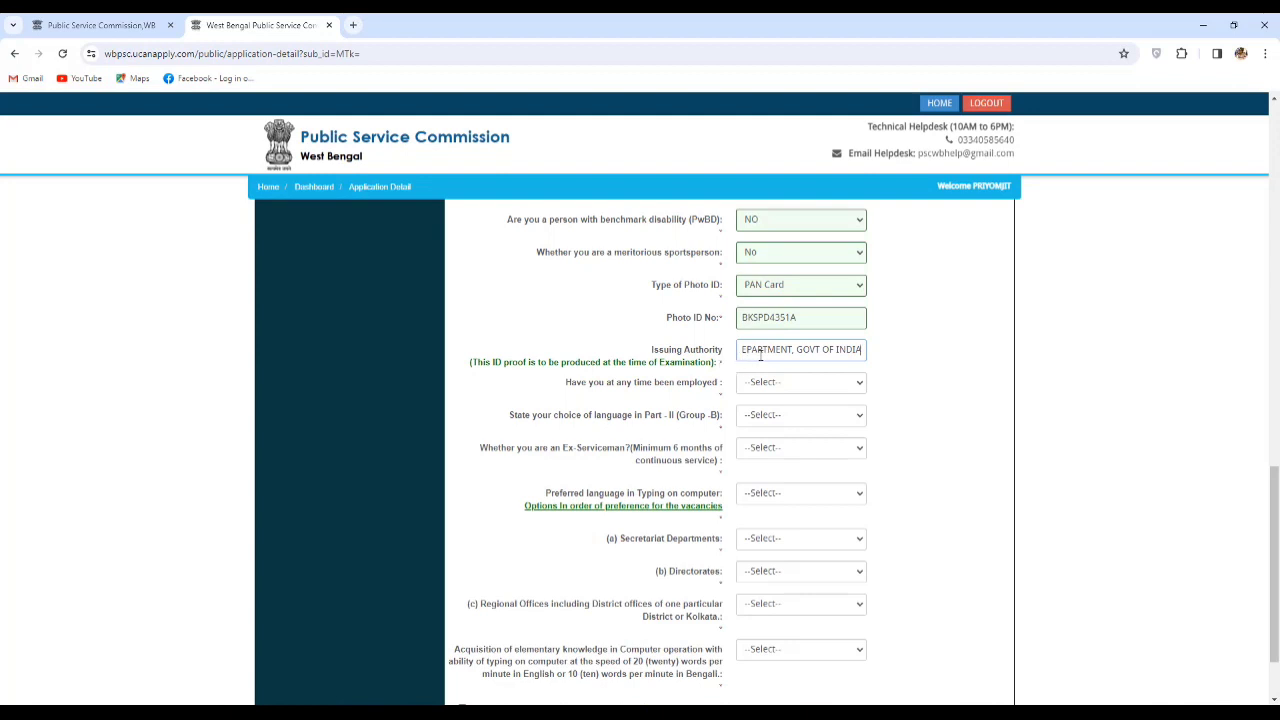
{"action": "left_click", "coordinate": [814, 289]}
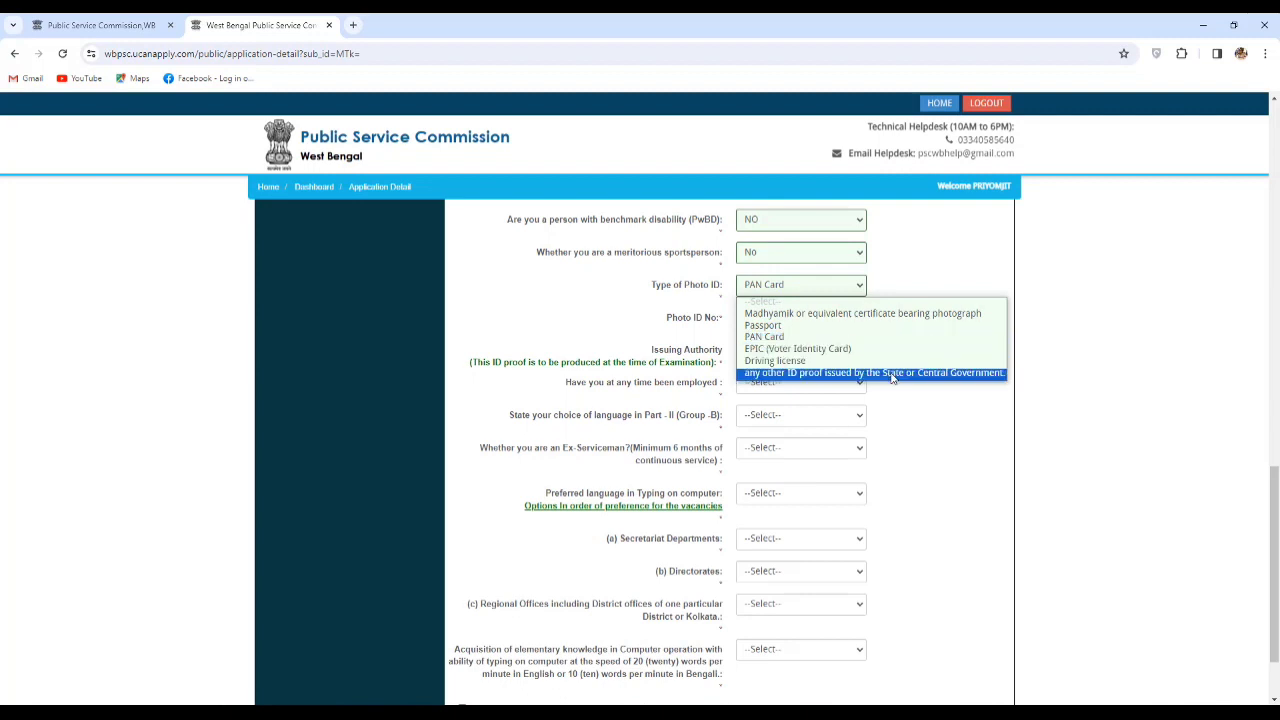
{"action": "left_click", "coordinate": [940, 440]}
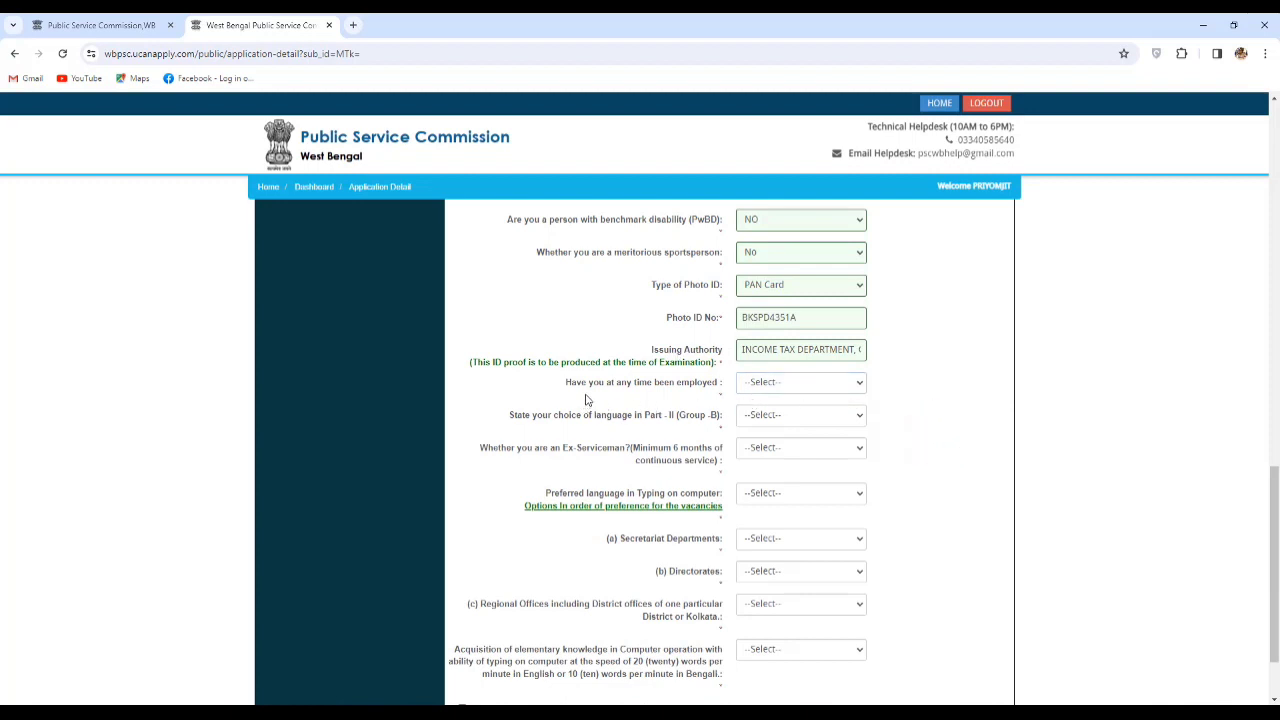
{"action": "left_click", "coordinate": [769, 384]}
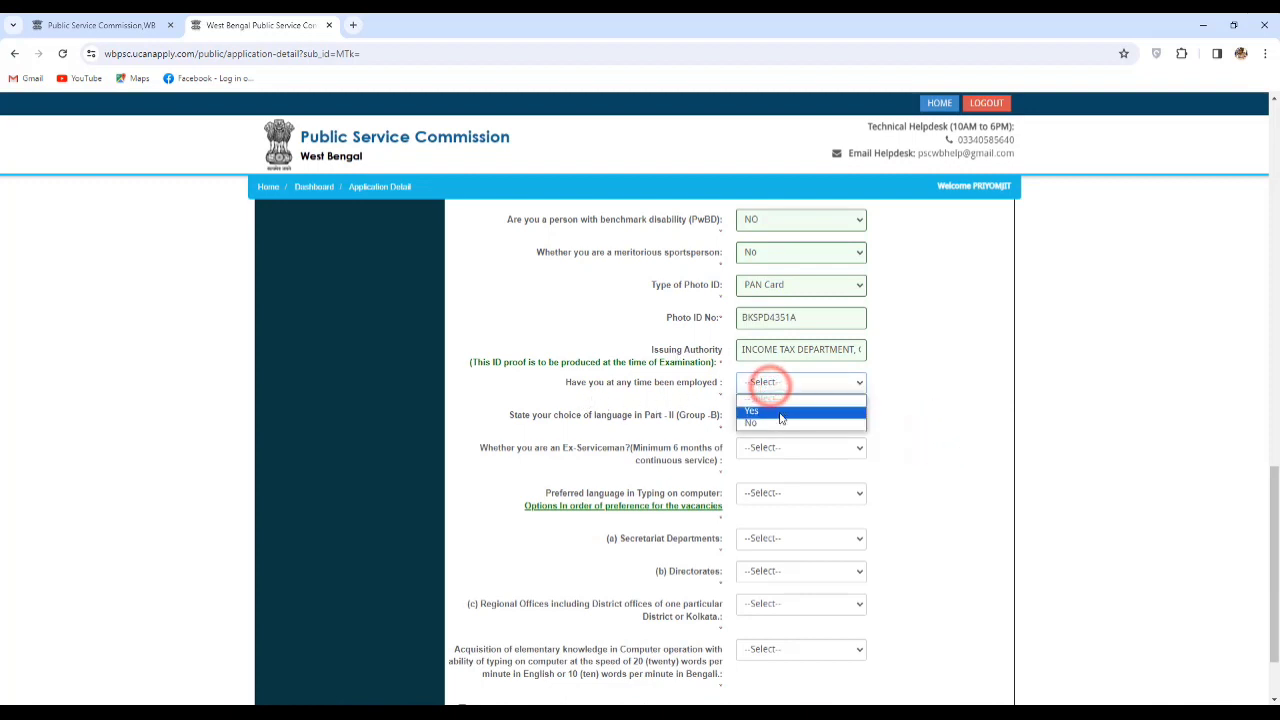
Answer Yes to having been employed before.
{"action": "left_click", "coordinate": [776, 411]}
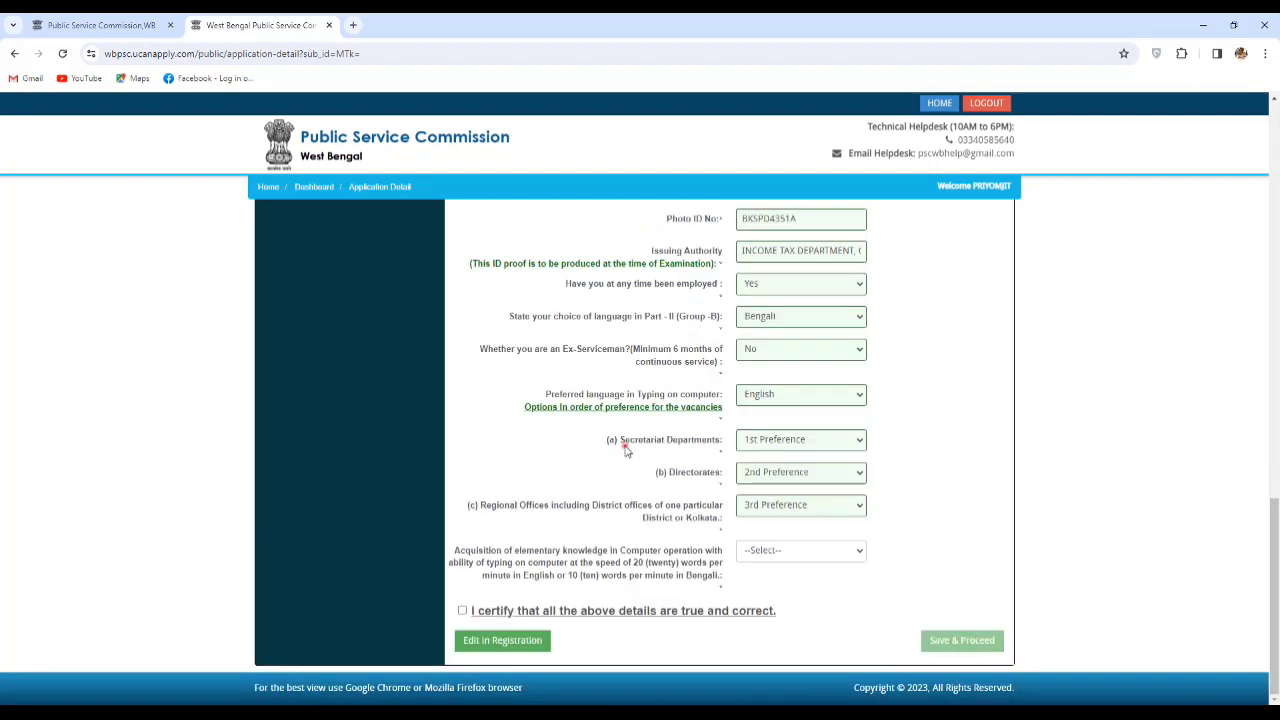
{"action": "left_click_drag", "start_coordinate": [623, 446], "coordinate": [722, 442]}
{"action": "left_click_drag", "start_coordinate": [670, 474], "coordinate": [703, 483]}
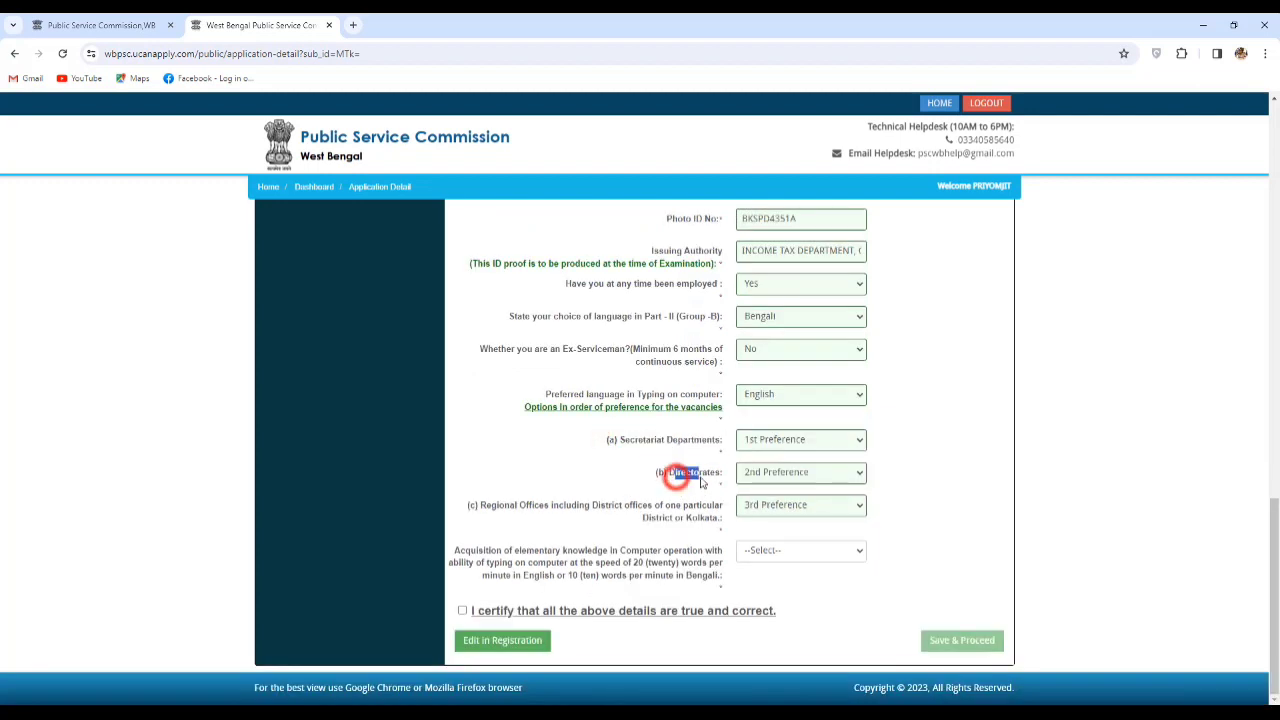
{"action": "left_click_drag", "start_coordinate": [527, 506], "coordinate": [667, 519]}
{"action": "left_click", "coordinate": [609, 500]}
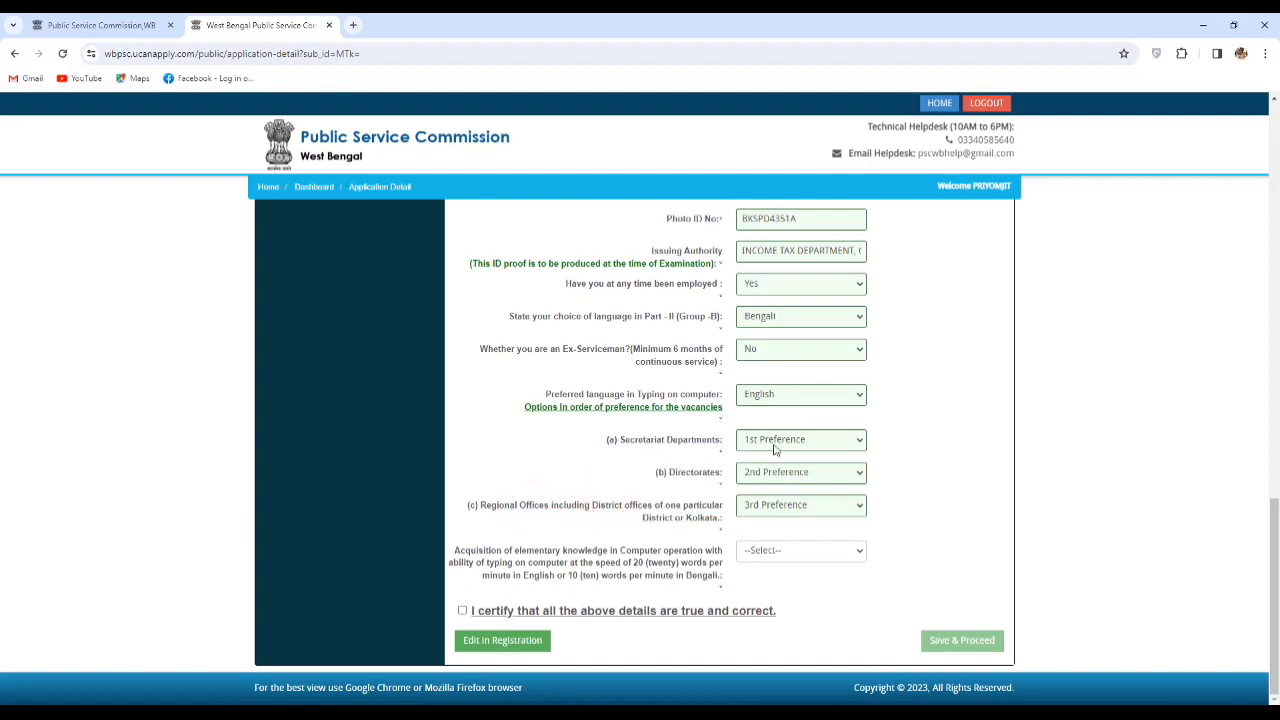
Keep Directorates at 2nd and Regional Offices at 3rd preference, then certify and save.
{"action": "left_click", "coordinate": [787, 507]}
{"action": "left_click", "coordinate": [789, 512]}
{"action": "left_click", "coordinate": [782, 445]}
{"action": "left_click", "coordinate": [778, 443]}
{"action": "left_click", "coordinate": [793, 478]}
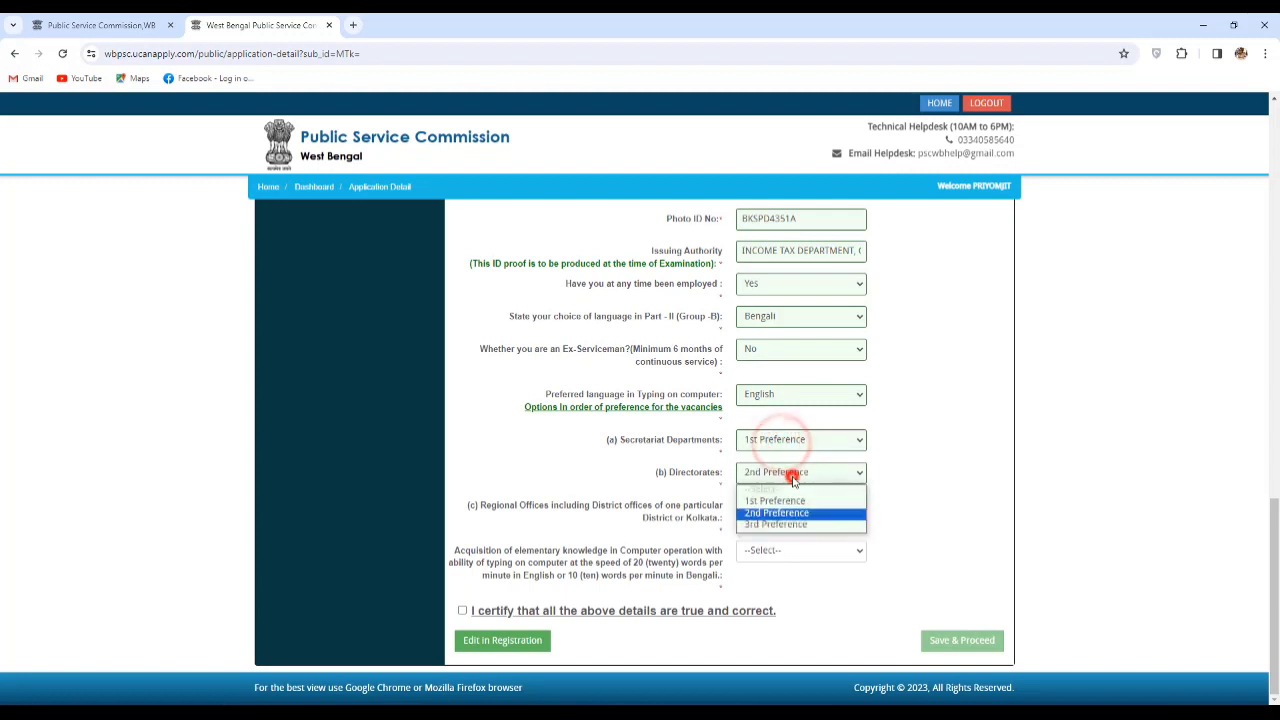
{"action": "left_click", "coordinate": [793, 478]}
{"action": "left_click", "coordinate": [789, 505]}
{"action": "left_click", "coordinate": [789, 506]}
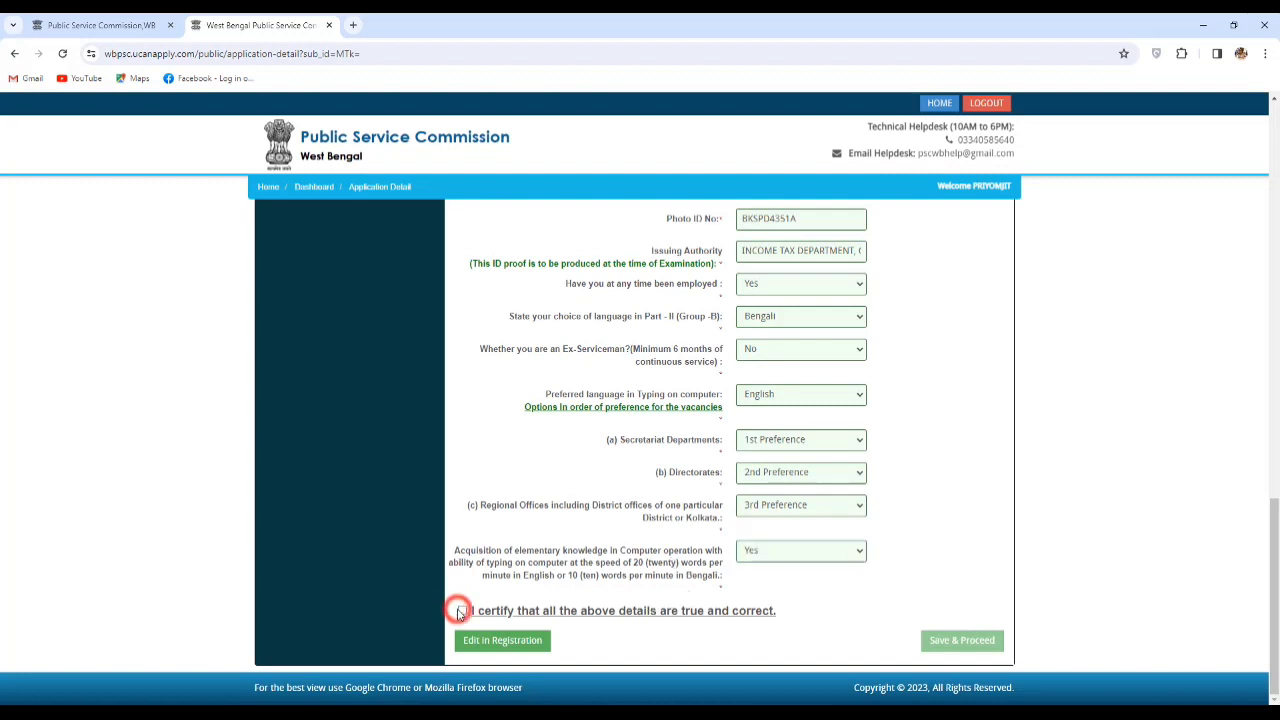
{"action": "left_click", "coordinate": [462, 610]}
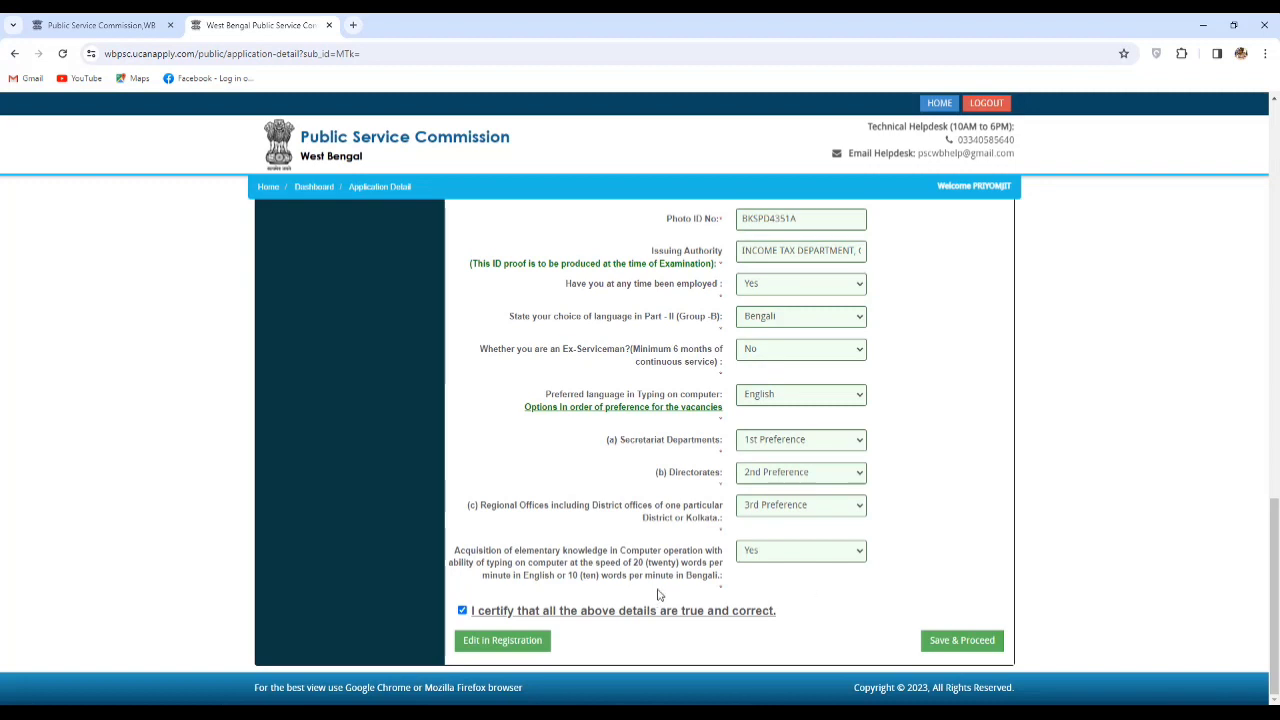
{"action": "left_click", "coordinate": [940, 645]}
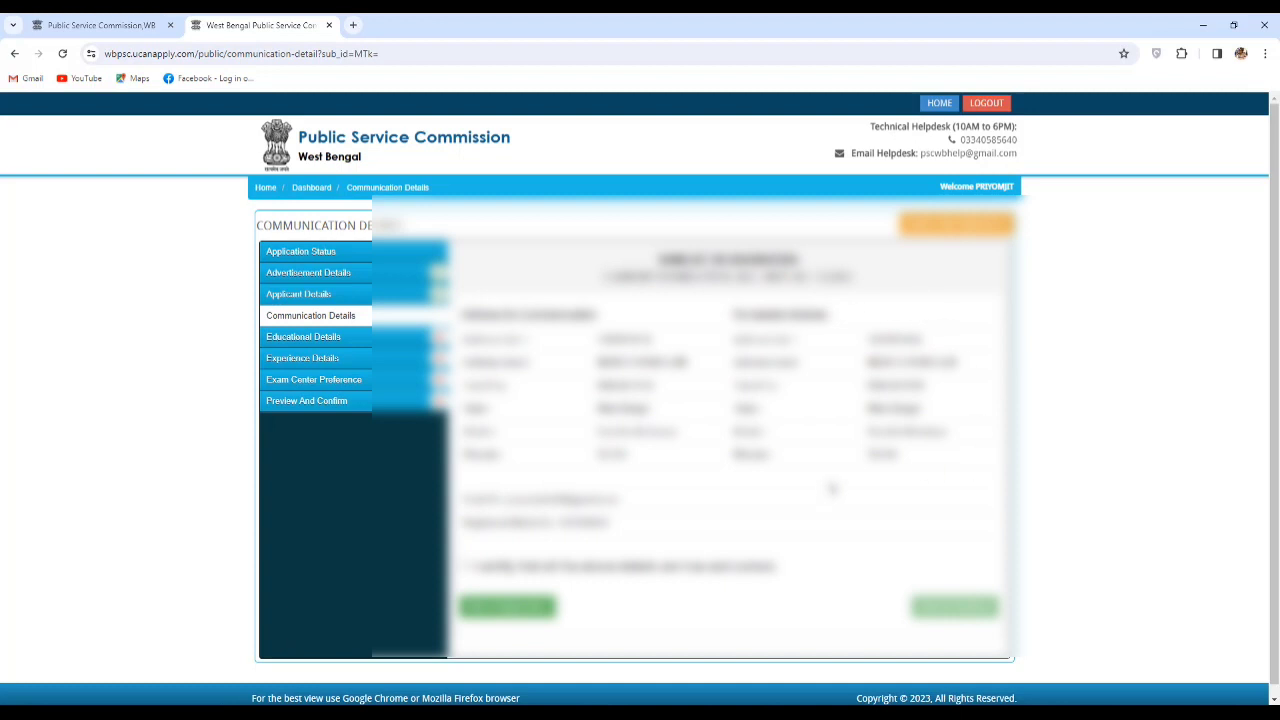
Certify the communication details are correct and save them.
{"action": "left_click", "coordinate": [465, 566]}
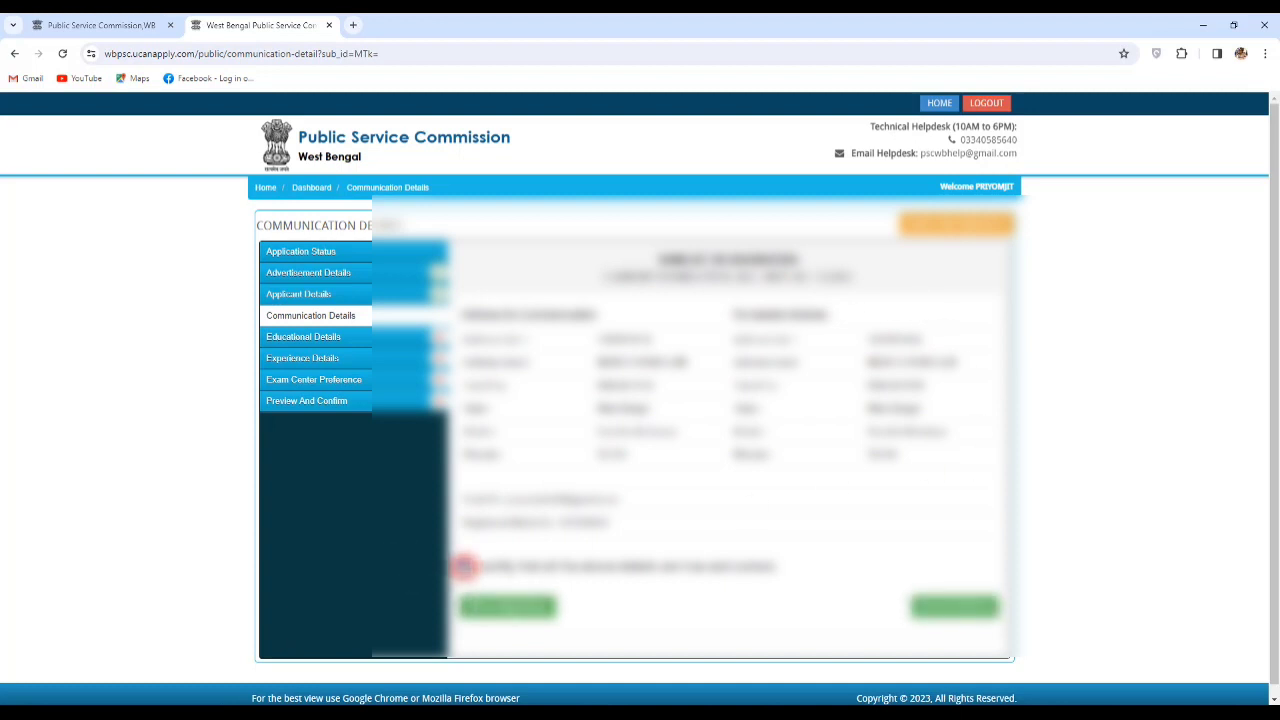
{"action": "left_click", "coordinate": [950, 607]}
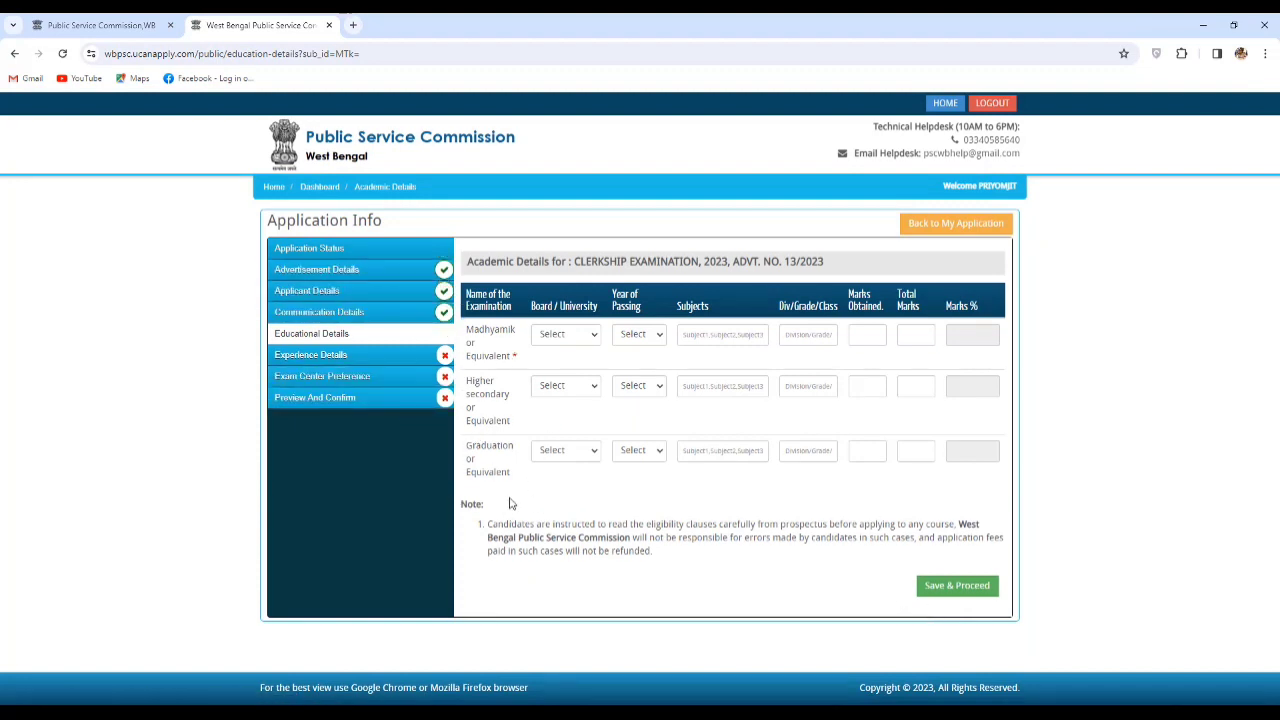
Open the Madhyamik board list and scroll through the academic details form.
{"action": "left_click", "coordinate": [581, 340]}
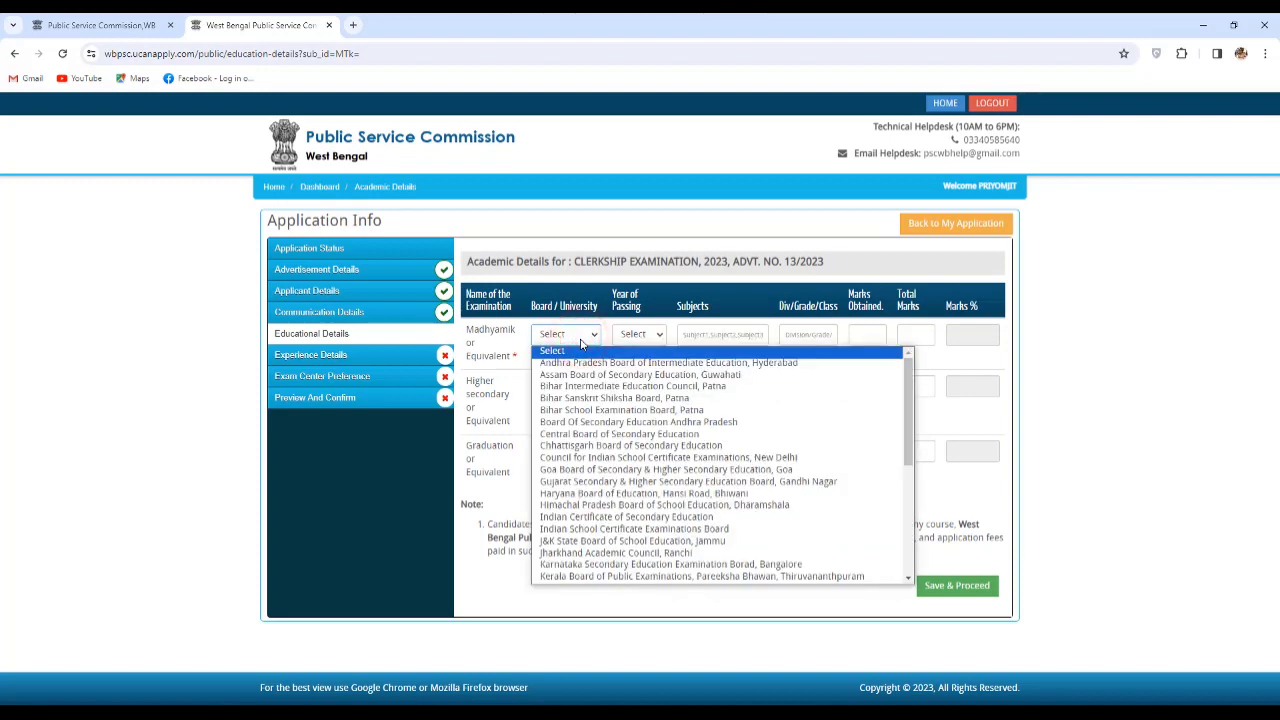
{"action": "scroll", "coordinate": [645, 495], "scroll_direction": "down", "scroll_amount": 5}
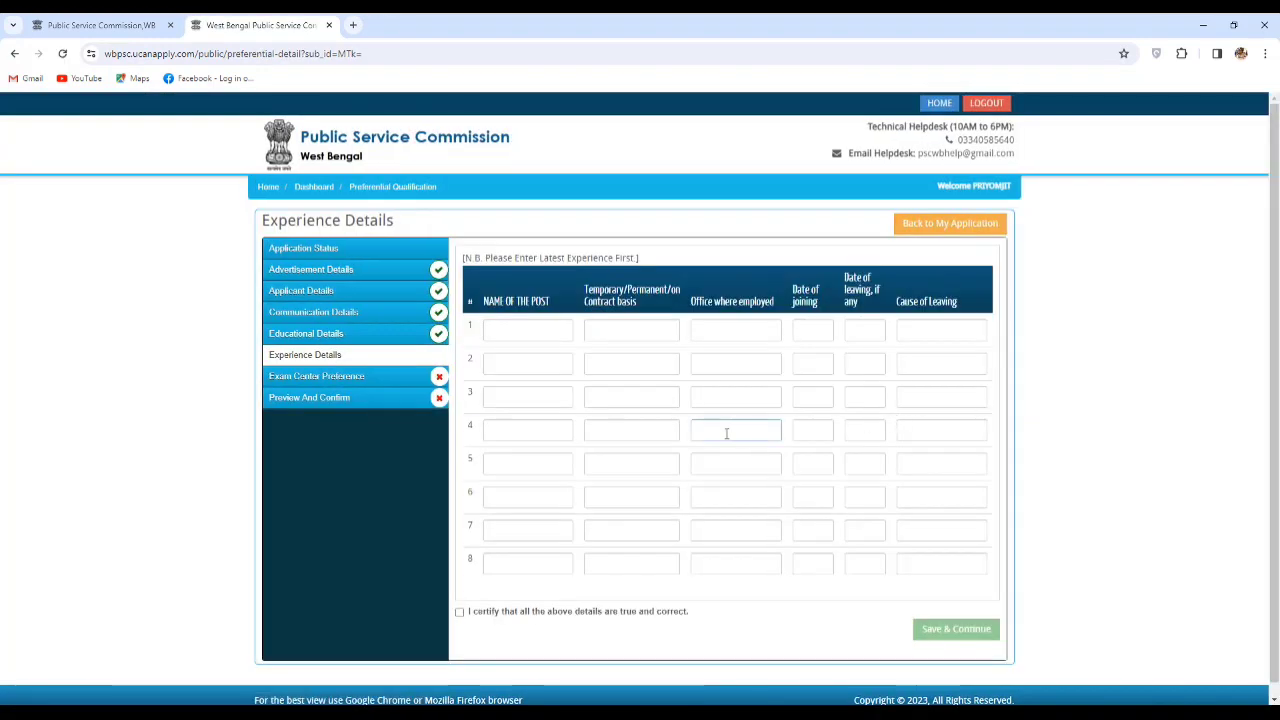
Certify the experience details without adding any entry and save them.
{"action": "left_click", "coordinate": [545, 333]}
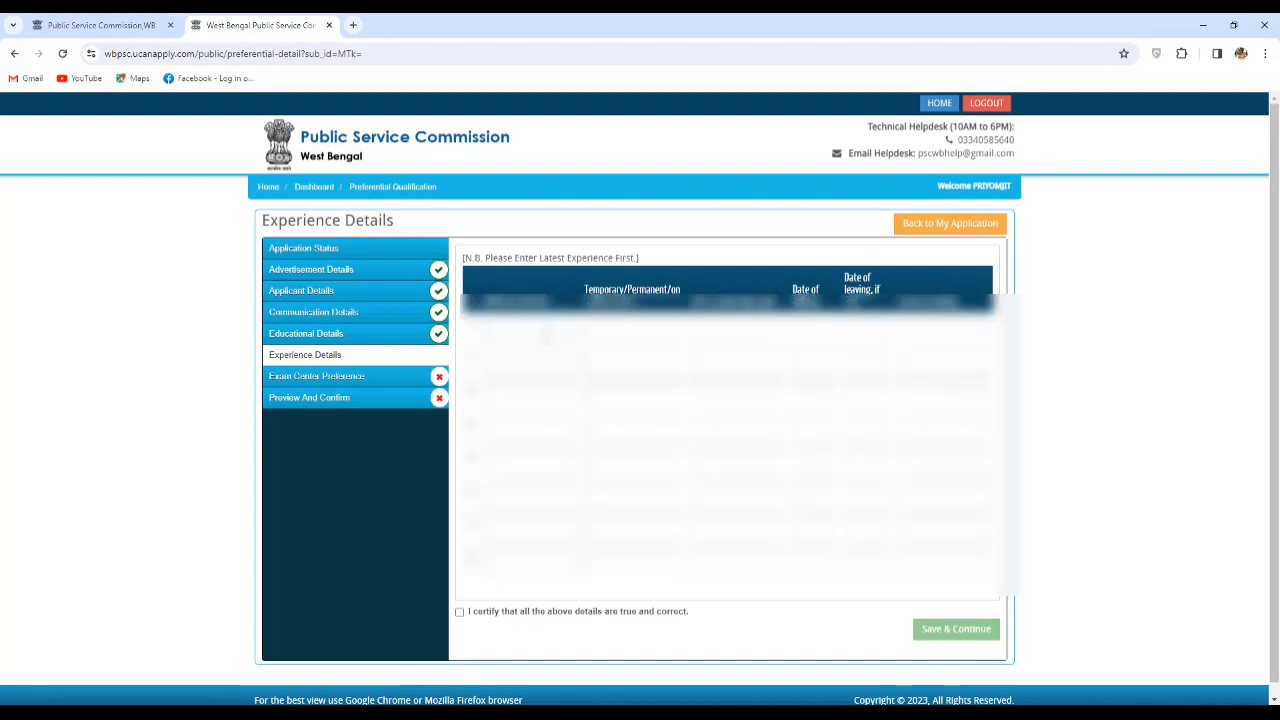
{"action": "left_click", "coordinate": [459, 611]}
{"action": "left_click", "coordinate": [956, 630]}
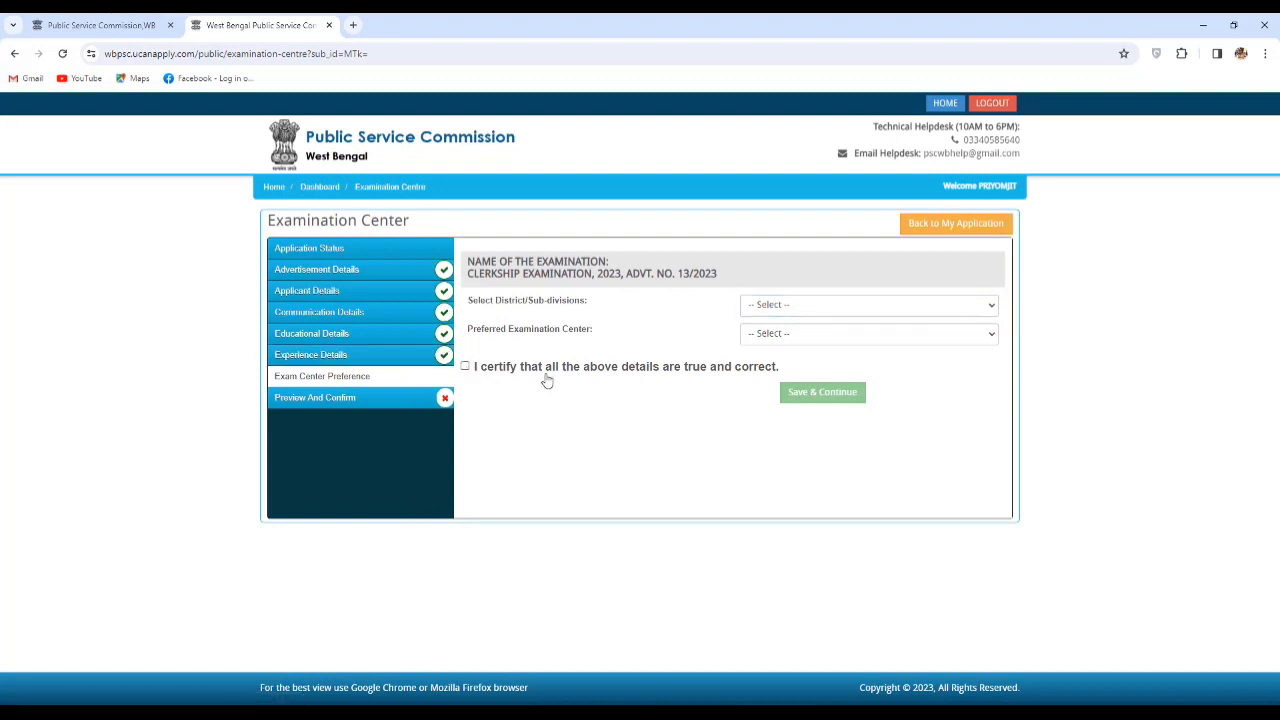
Pick district Other and preferred exam centre Medinipur, tick the certification, and save.
{"action": "left_click", "coordinate": [835, 312]}
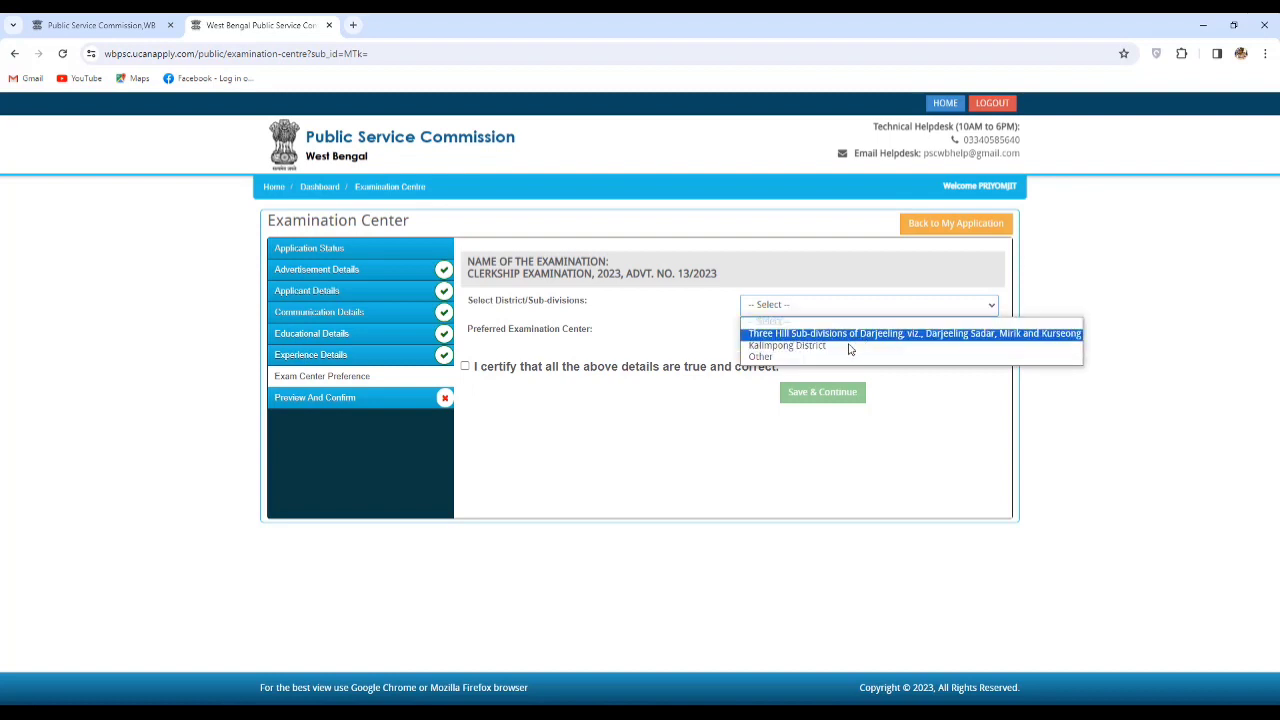
{"action": "left_click", "coordinate": [781, 358]}
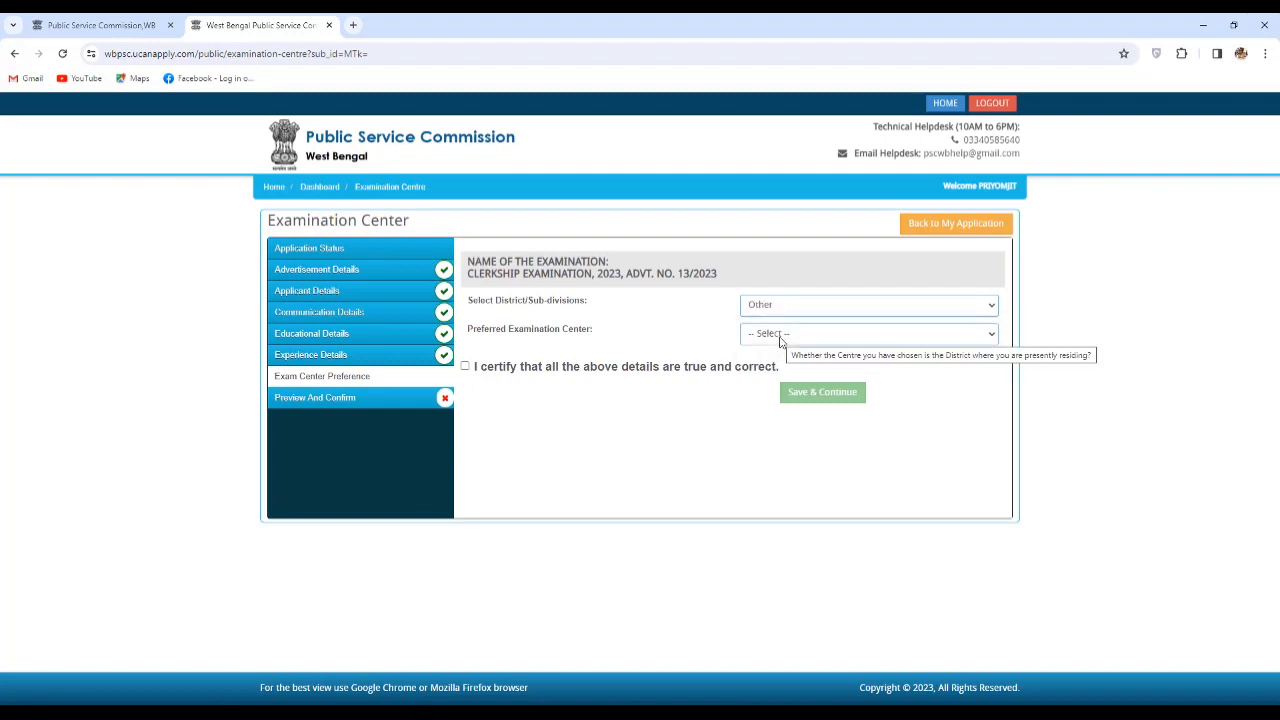
{"action": "left_click", "coordinate": [781, 341]}
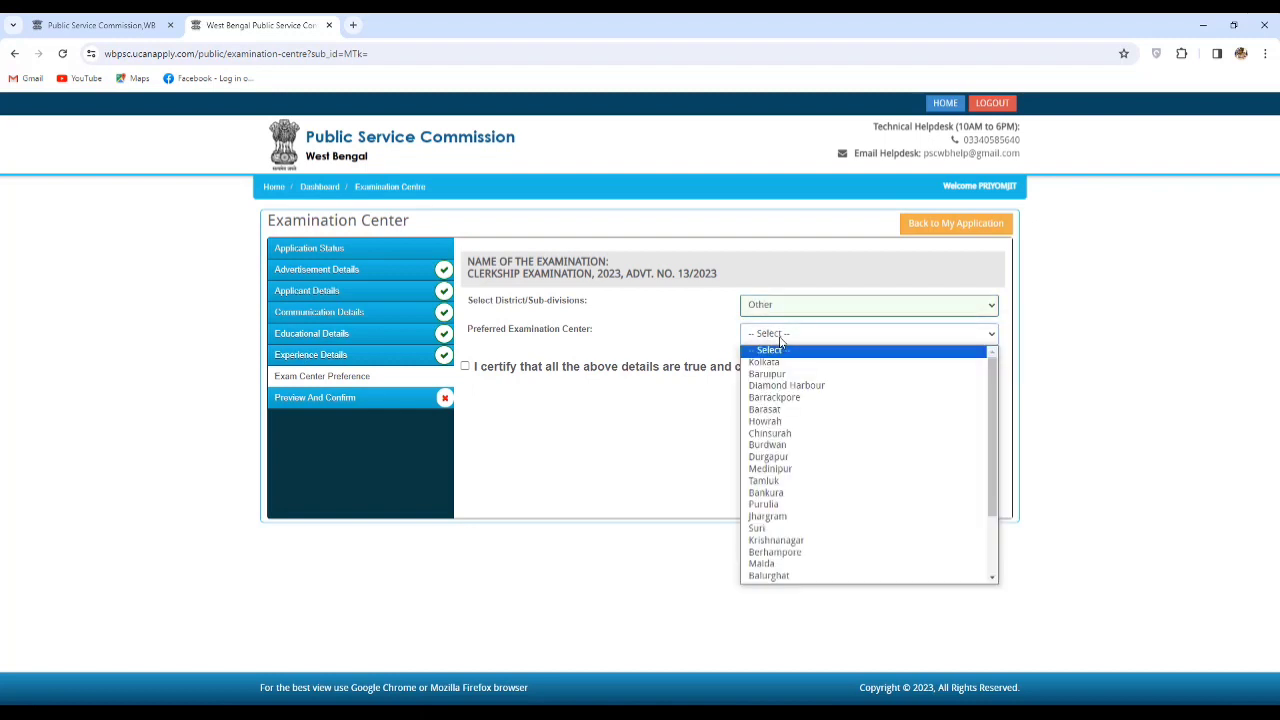
{"action": "left_click", "coordinate": [799, 469]}
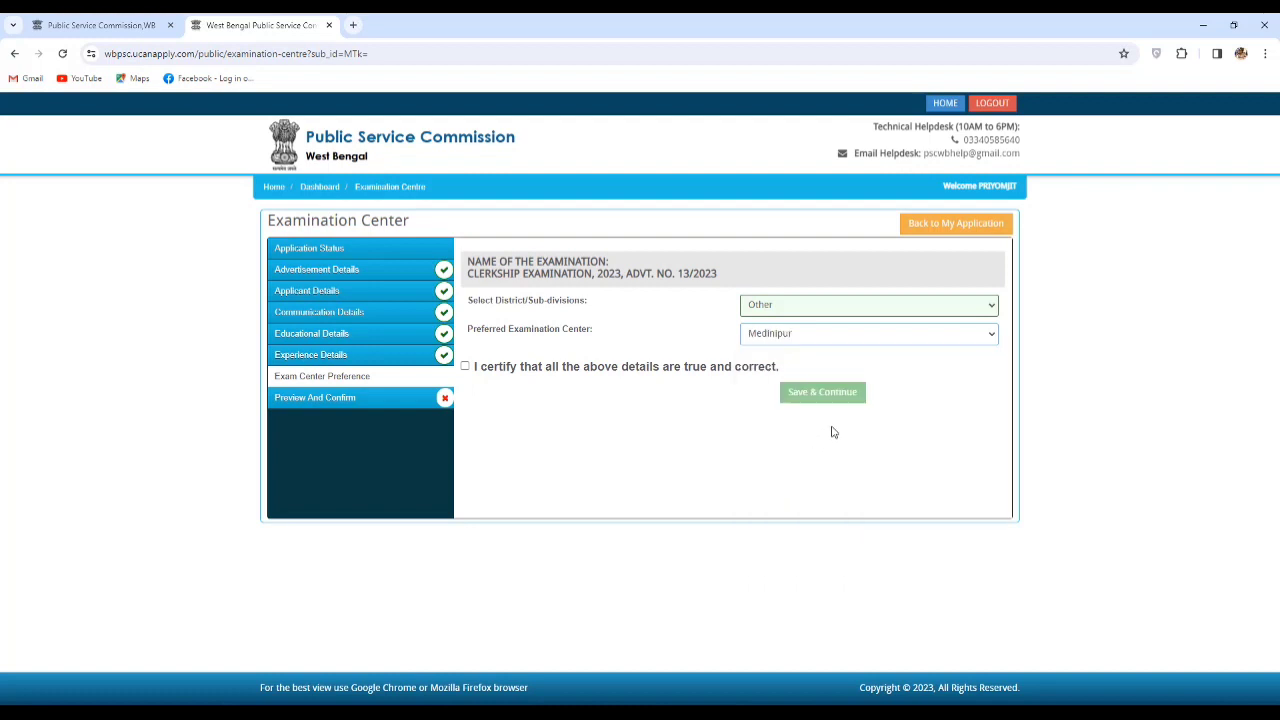
{"action": "left_click", "coordinate": [474, 369]}
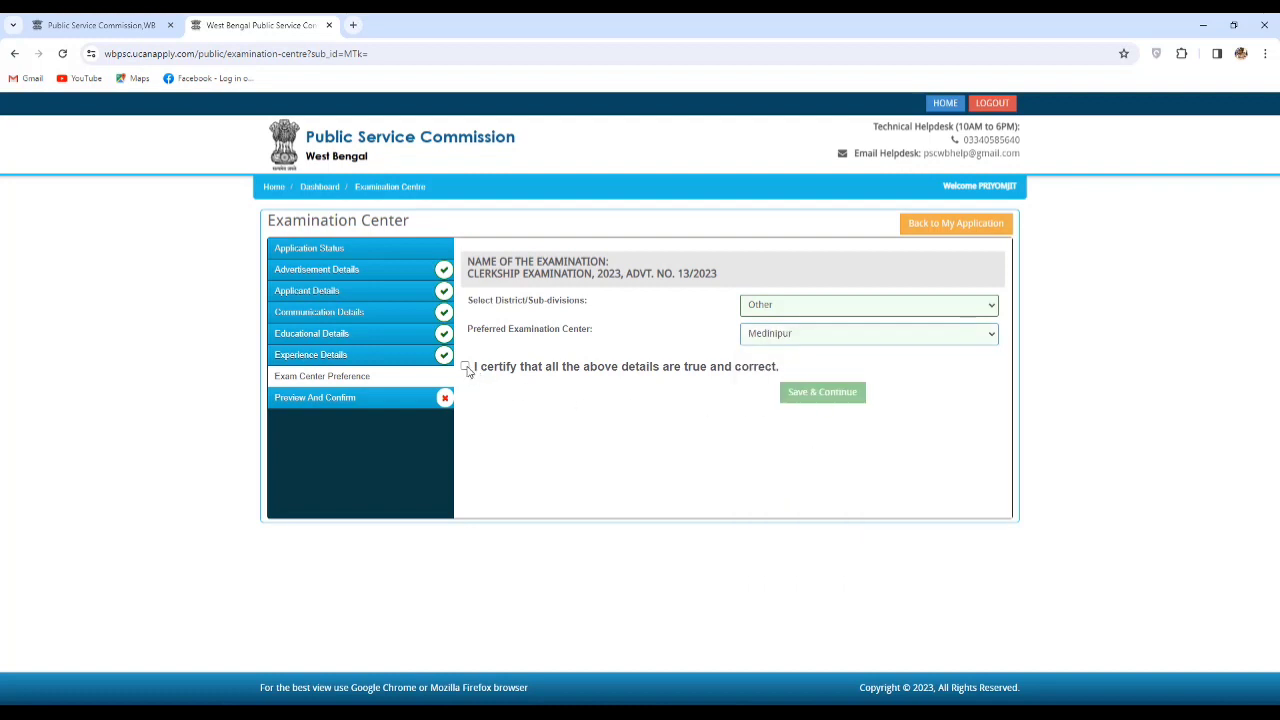
{"action": "left_click", "coordinate": [846, 400]}
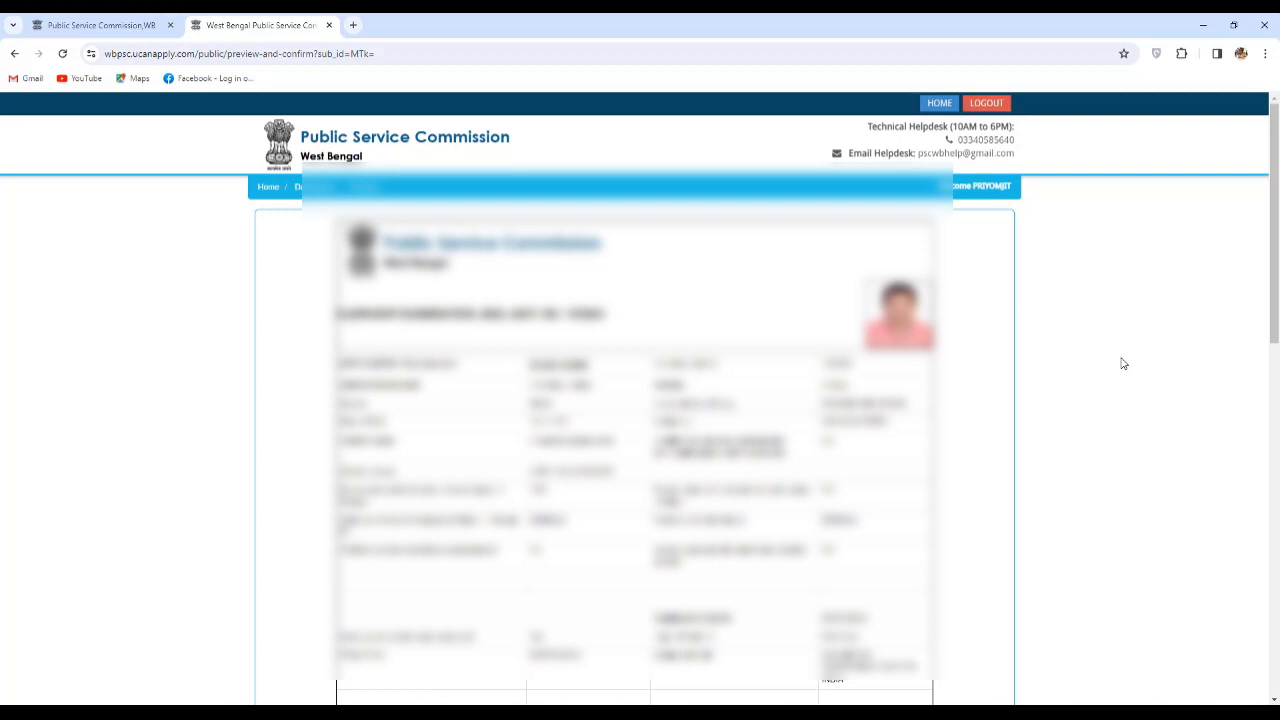
Tick the final confirmation declaration and confirm the submission prompt.
{"action": "scroll", "coordinate": [1123, 364], "scroll_direction": "down", "scroll_amount": 10}
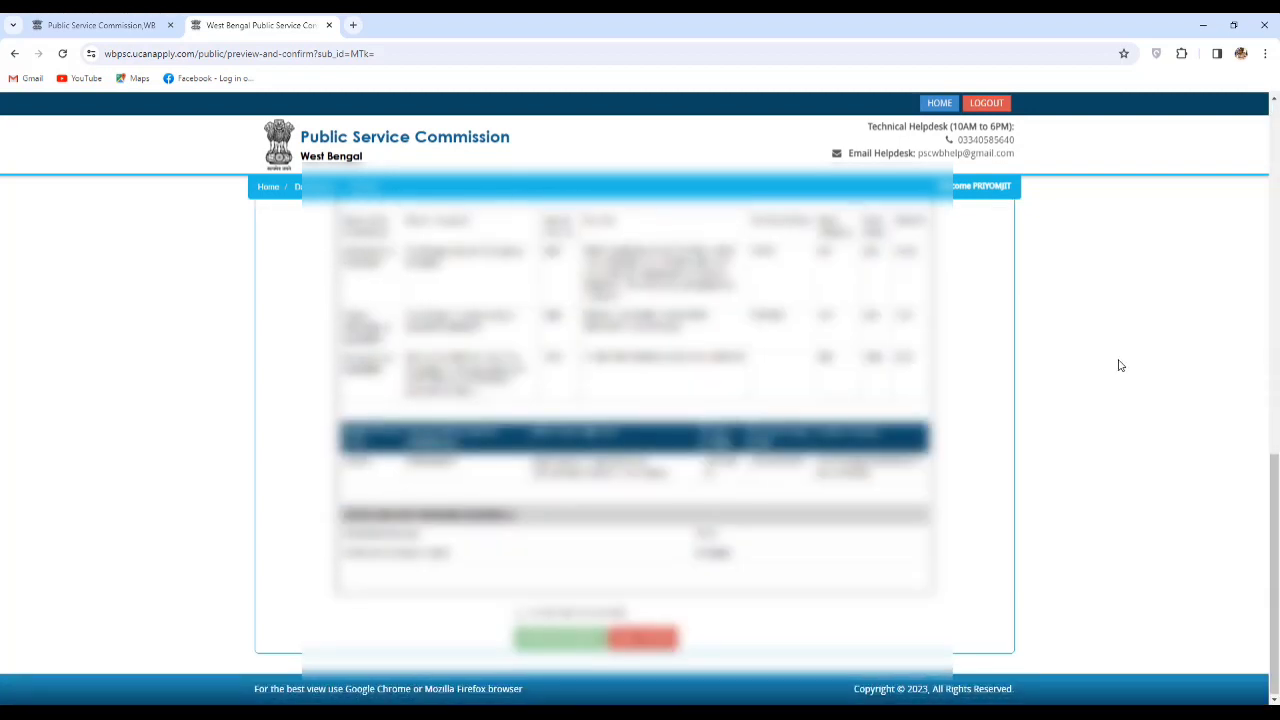
{"action": "left_click", "coordinate": [520, 612]}
{"action": "left_click", "coordinate": [545, 636]}
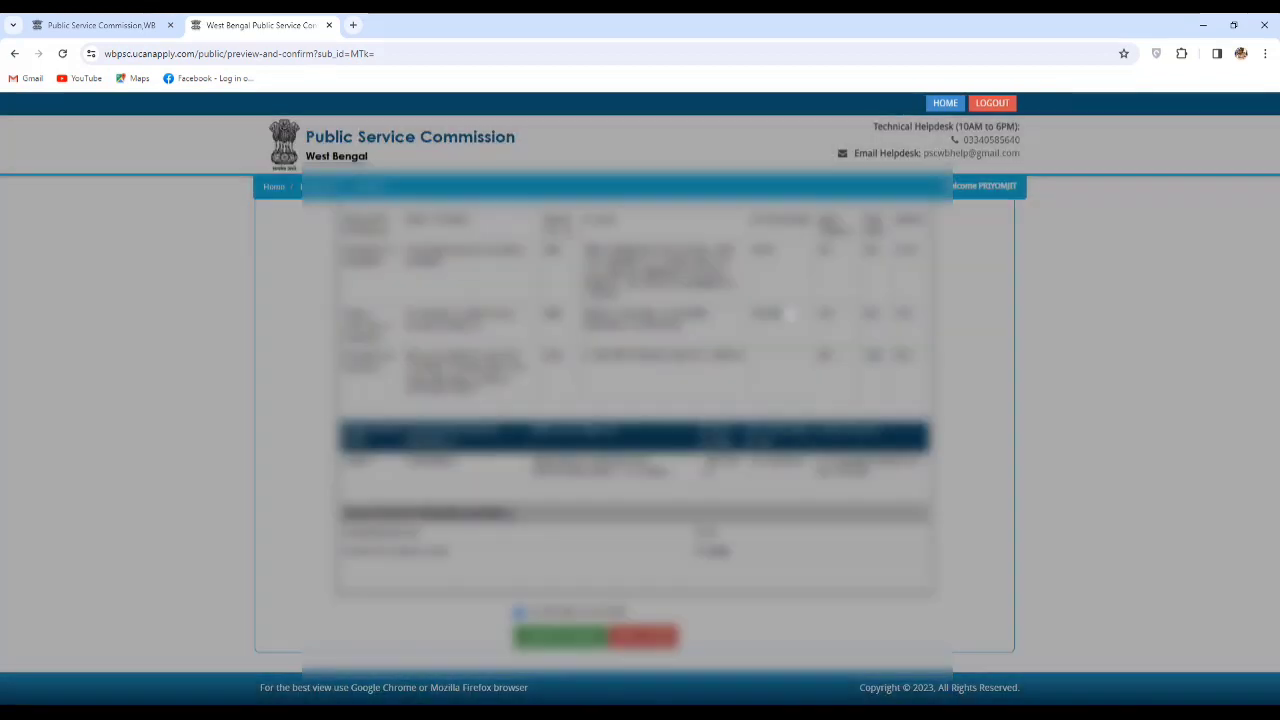
{"action": "left_click", "coordinate": [776, 305]}
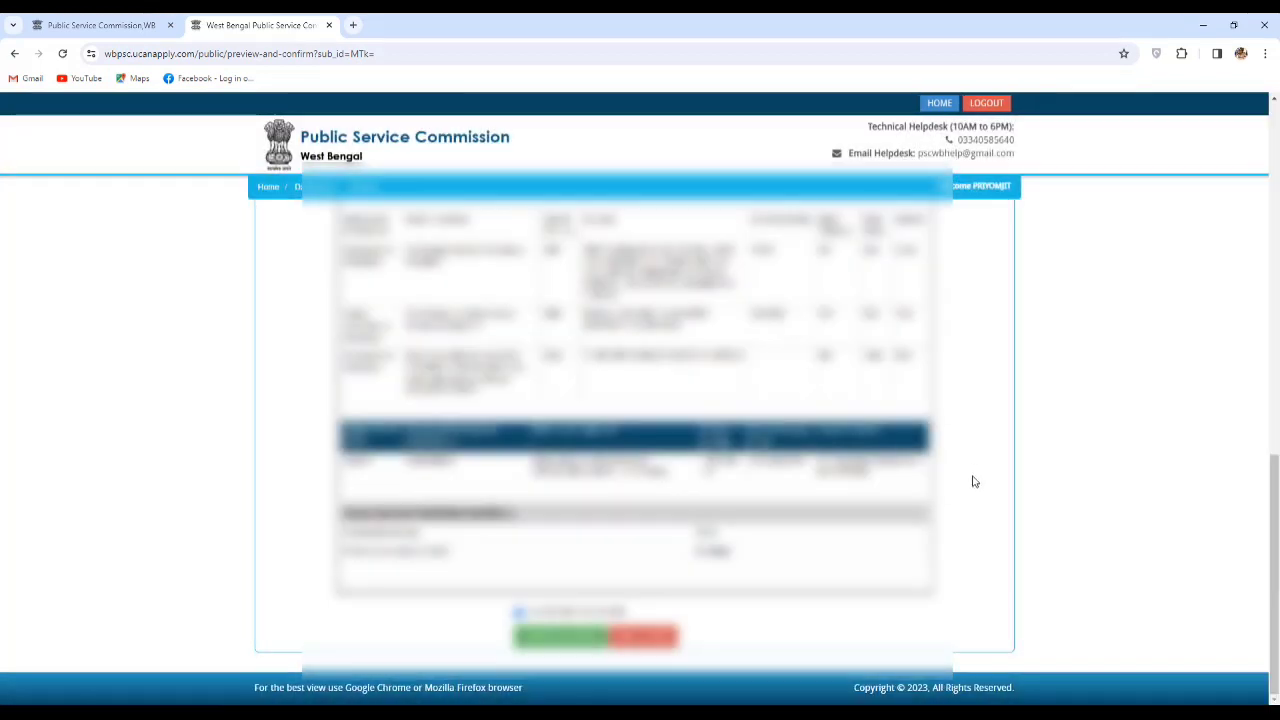
Review the application preview top to bottom, then bring up the Paint SGPA/DGPA formula sheet.
{"action": "scroll", "coordinate": [966, 483], "scroll_direction": "up", "scroll_amount": 3}
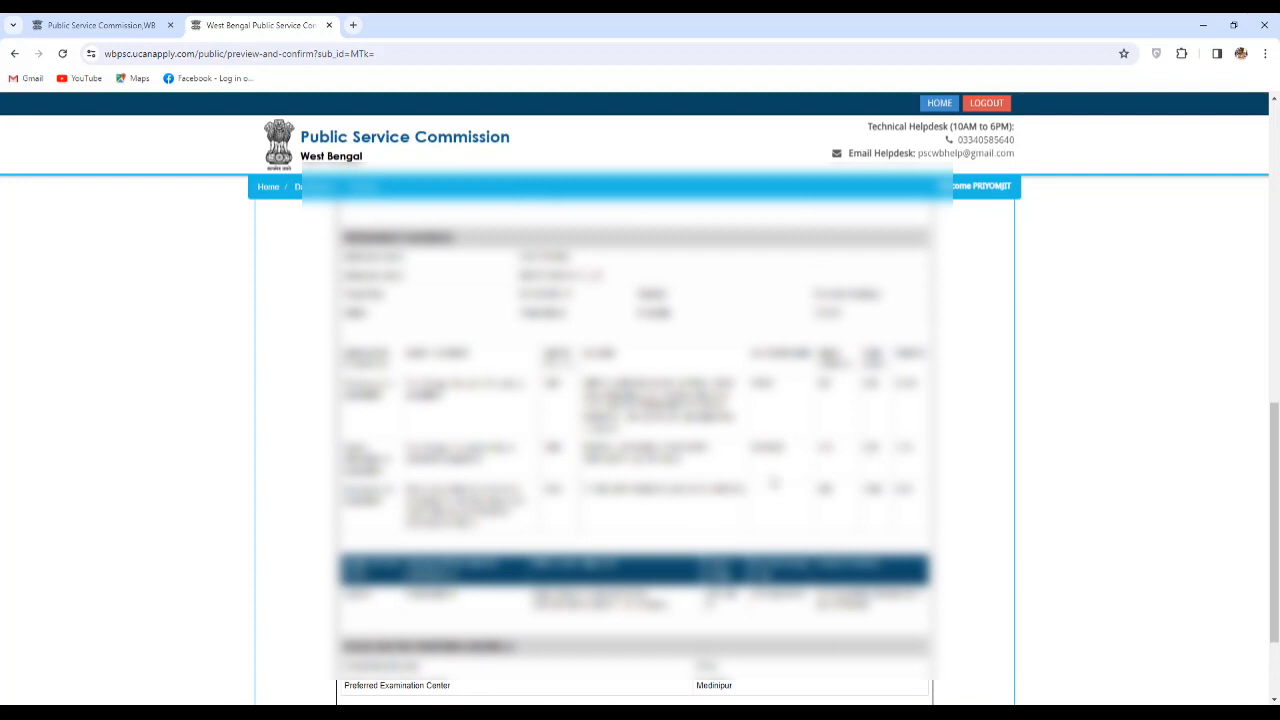
{"action": "scroll", "coordinate": [774, 483], "scroll_direction": "up", "scroll_amount": 3}
{"action": "scroll", "coordinate": [846, 574], "scroll_direction": "up", "scroll_amount": 5}
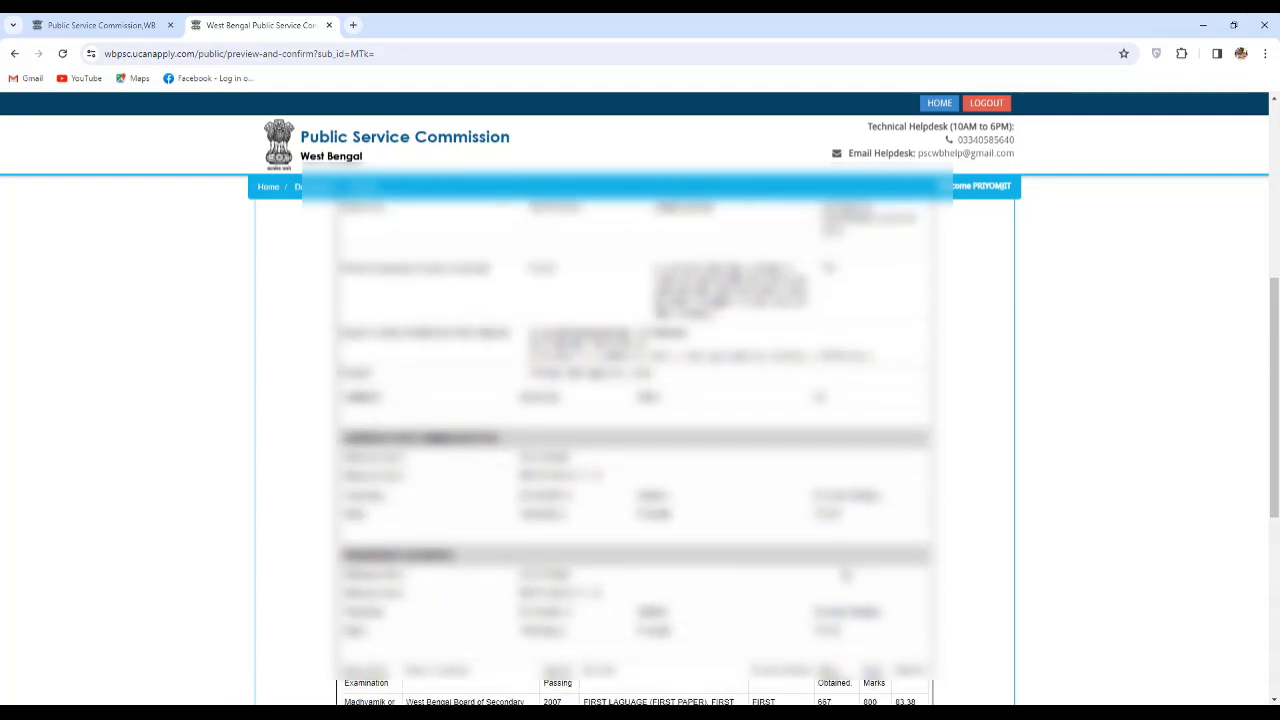
{"action": "scroll", "coordinate": [846, 574], "scroll_direction": "up", "scroll_amount": 2}
{"action": "scroll", "coordinate": [846, 574], "scroll_direction": "up", "scroll_amount": 5}
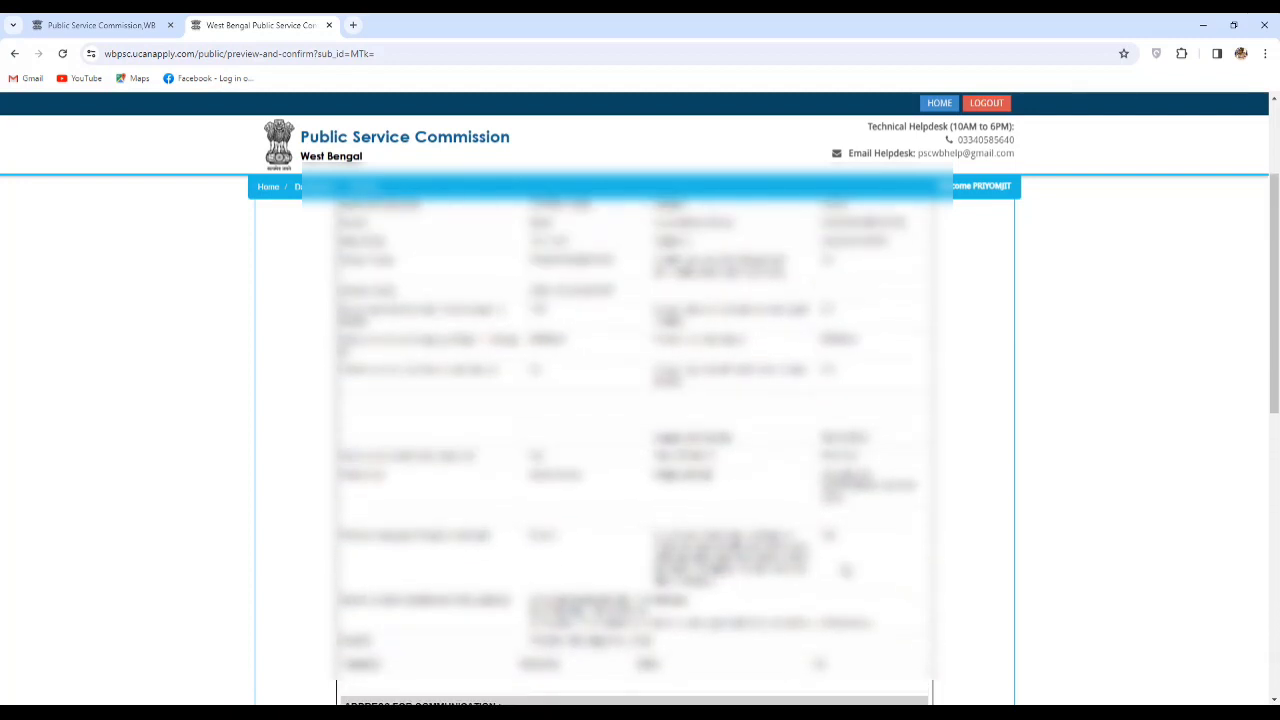
{"action": "scroll", "coordinate": [957, 526], "scroll_direction": "down", "scroll_amount": 15}
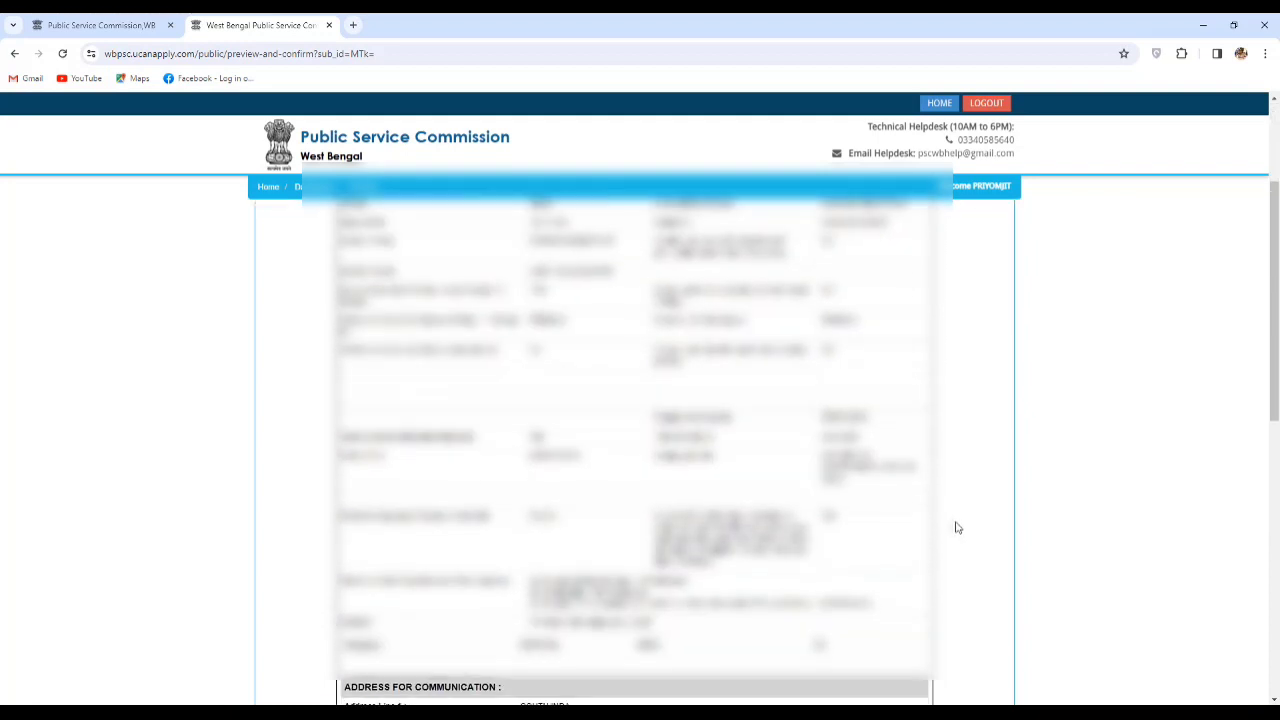
{"action": "scroll", "coordinate": [940, 520], "scroll_direction": "down", "scroll_amount": 1}
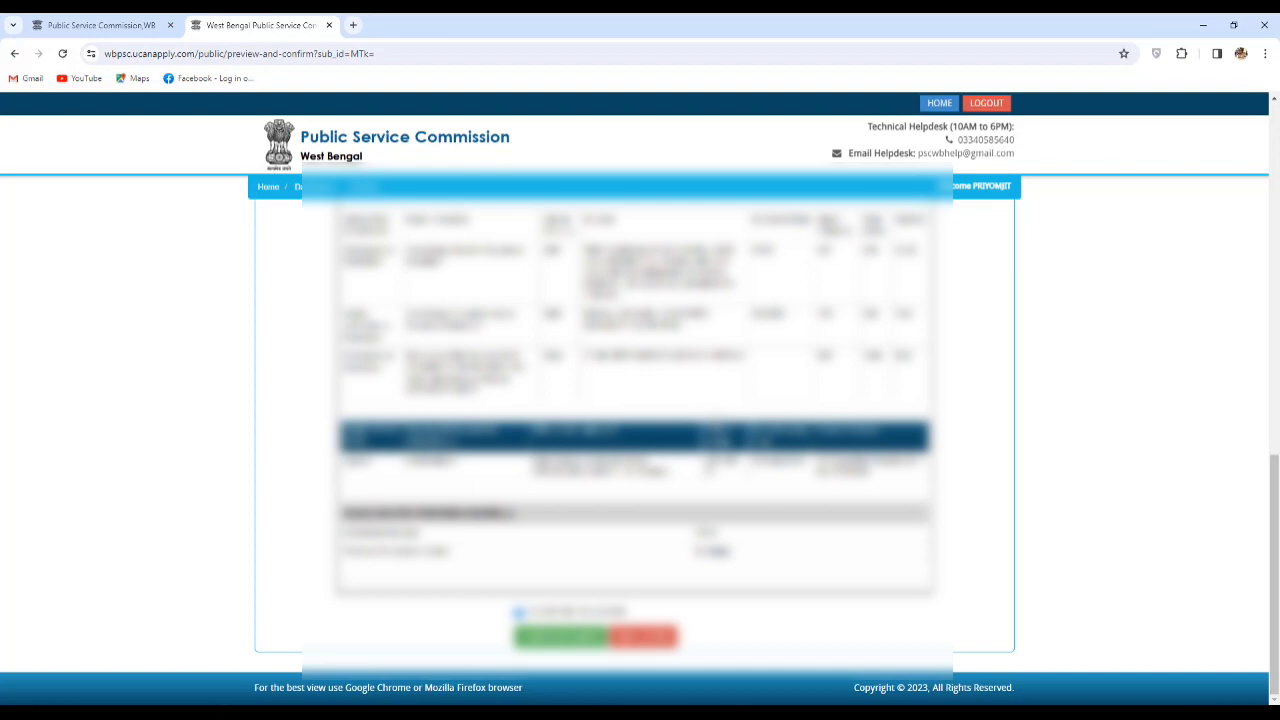
{"action": "left_click", "coordinate": [635, 640]}
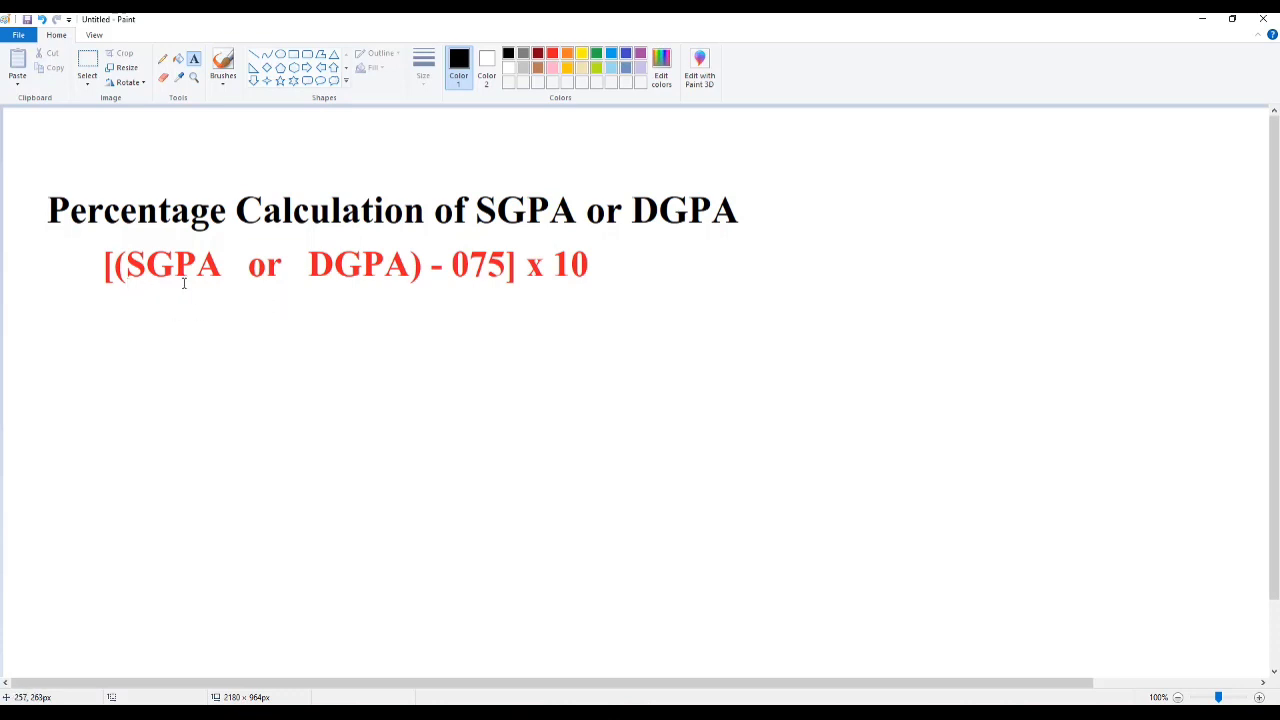
With the brush, underline SGPA and DGPA and handwrite 7.44 below the formula.
{"action": "left_click", "coordinate": [222, 64]}
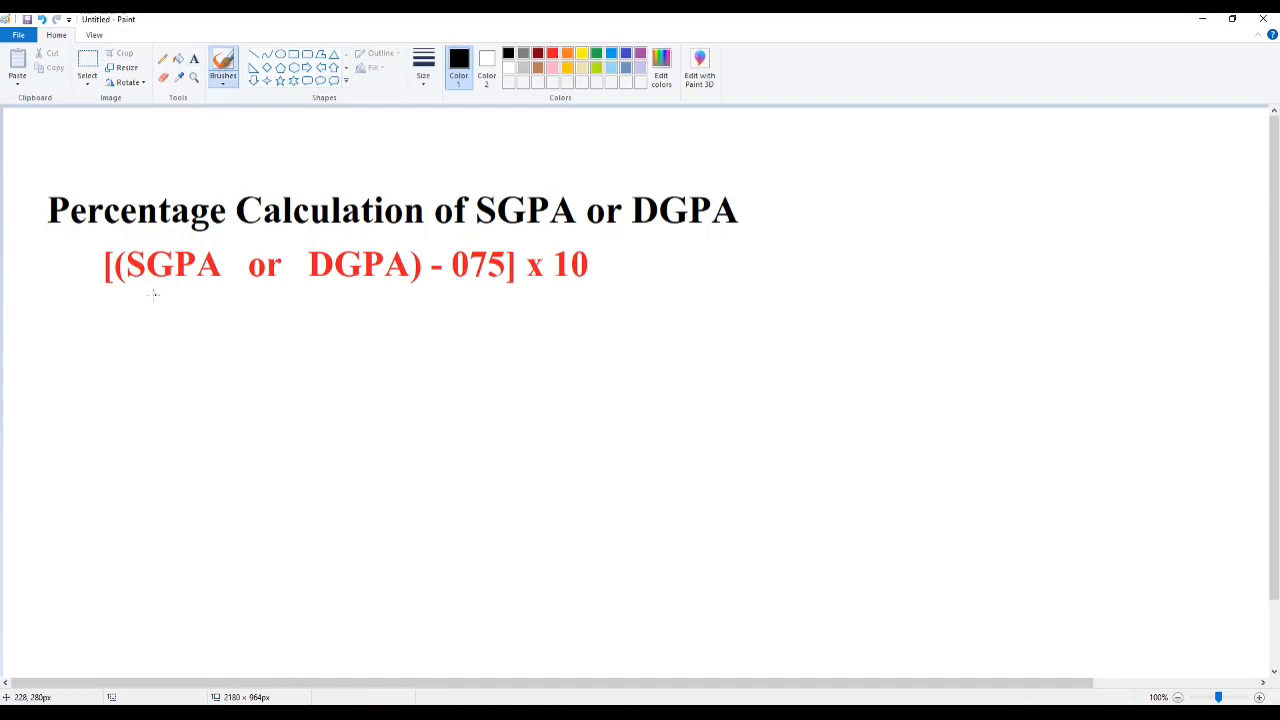
{"action": "left_click_drag", "start_coordinate": [147, 293], "coordinate": [217, 293]}
{"action": "left_click_drag", "start_coordinate": [327, 286], "coordinate": [406, 286]}
{"action": "mouse_move", "coordinate": [233, 401]}
{"action": "left_mouse_down"}
{"action": "mouse_move", "coordinate": [292, 468]}
{"action": "mouse_move", "coordinate": [316, 420]}
{"action": "left_mouse_up"}
{"action": "left_click_drag", "start_coordinate": [355, 370], "coordinate": [420, 405]}
{"action": "left_click_drag", "start_coordinate": [429, 345], "coordinate": [465, 397]}
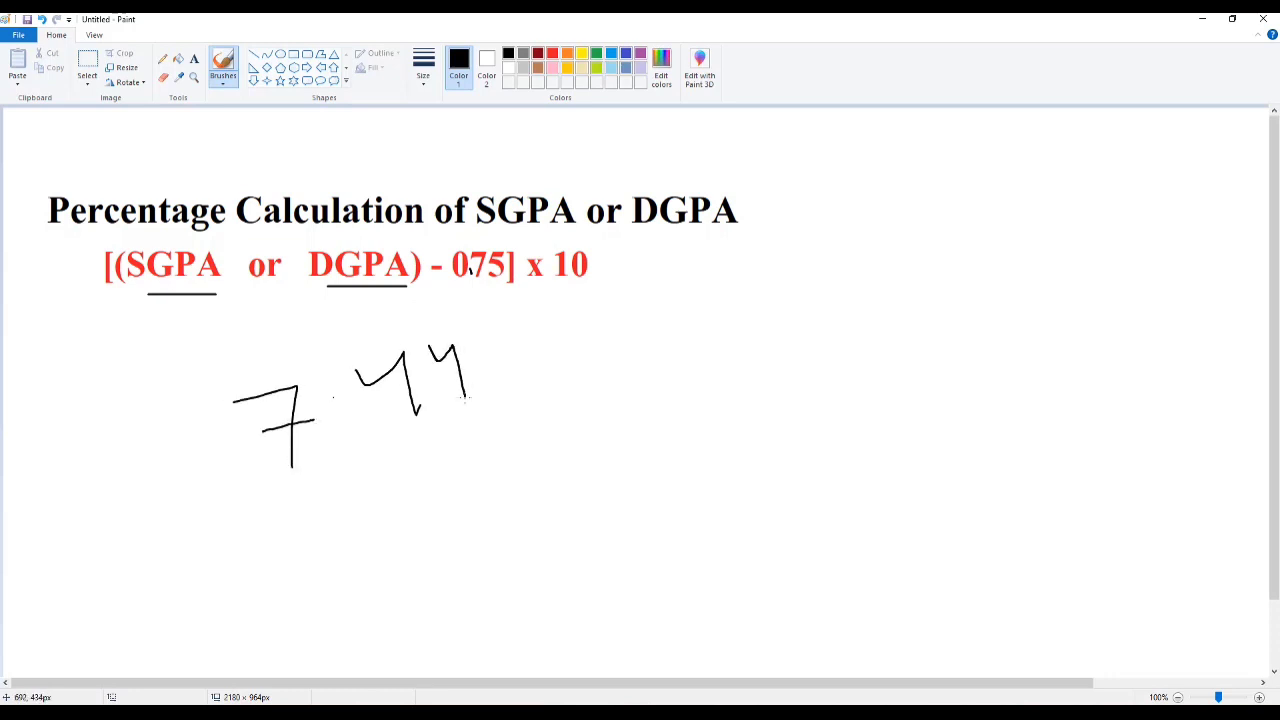
{"action": "left_click", "coordinate": [331, 396]}
Write − 0.75 after 7.44, then ×10 and circle the multiplier.
{"action": "mouse_move", "coordinate": [503, 374]}
{"action": "left_mouse_down"}
{"action": "mouse_move", "coordinate": [532, 356]}
{"action": "mouse_move", "coordinate": [582, 372]}
{"action": "mouse_move", "coordinate": [560, 341]}
{"action": "left_mouse_up"}
{"action": "left_click_drag", "start_coordinate": [632, 318], "coordinate": [640, 357]}
{"action": "mouse_move", "coordinate": [624, 336]}
{"action": "left_mouse_down"}
{"action": "mouse_move", "coordinate": [667, 300]}
{"action": "mouse_move", "coordinate": [678, 360]}
{"action": "mouse_move", "coordinate": [726, 311]}
{"action": "mouse_move", "coordinate": [740, 319]}
{"action": "left_mouse_up"}
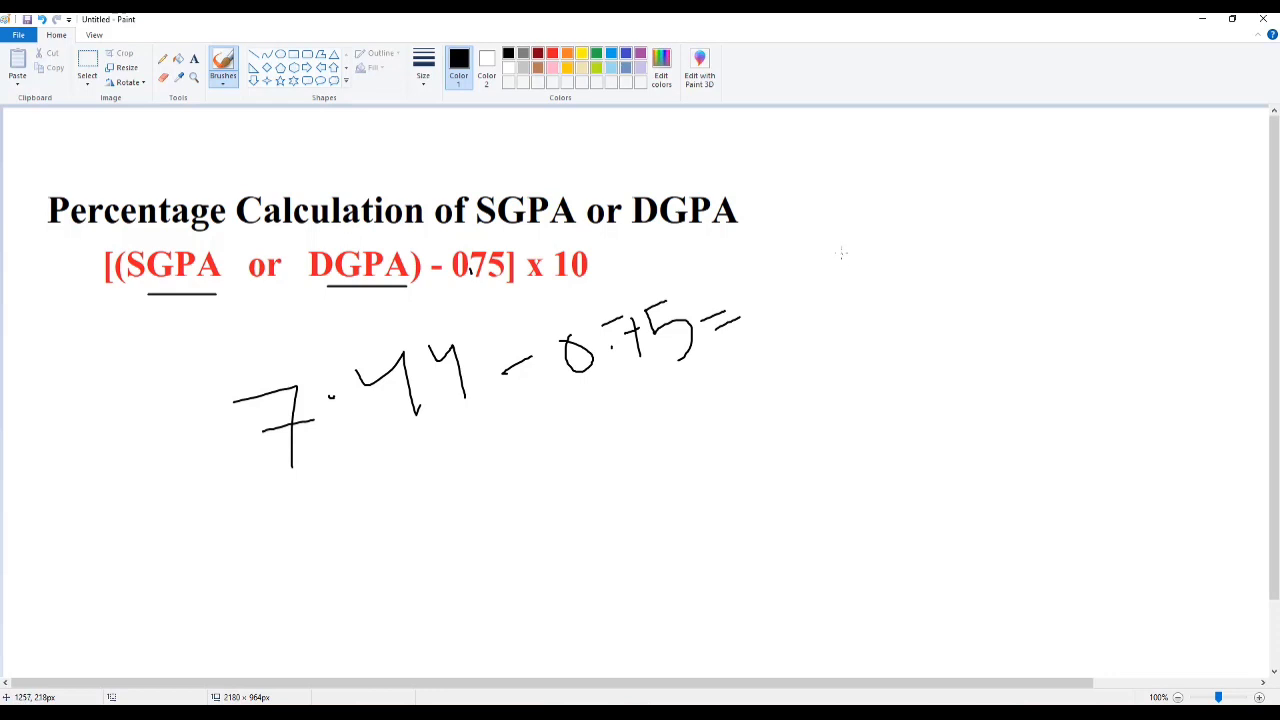
{"action": "mouse_move", "coordinate": [841, 253]}
{"action": "left_mouse_down"}
{"action": "mouse_move", "coordinate": [829, 299]}
{"action": "mouse_move", "coordinate": [899, 270]}
{"action": "mouse_move", "coordinate": [894, 242]}
{"action": "left_mouse_up"}
{"action": "mouse_move", "coordinate": [843, 321]}
{"action": "left_mouse_down"}
{"action": "mouse_move", "coordinate": [945, 218]}
{"action": "mouse_move", "coordinate": [790, 285]}
{"action": "mouse_move", "coordinate": [870, 326]}
{"action": "left_mouse_up"}
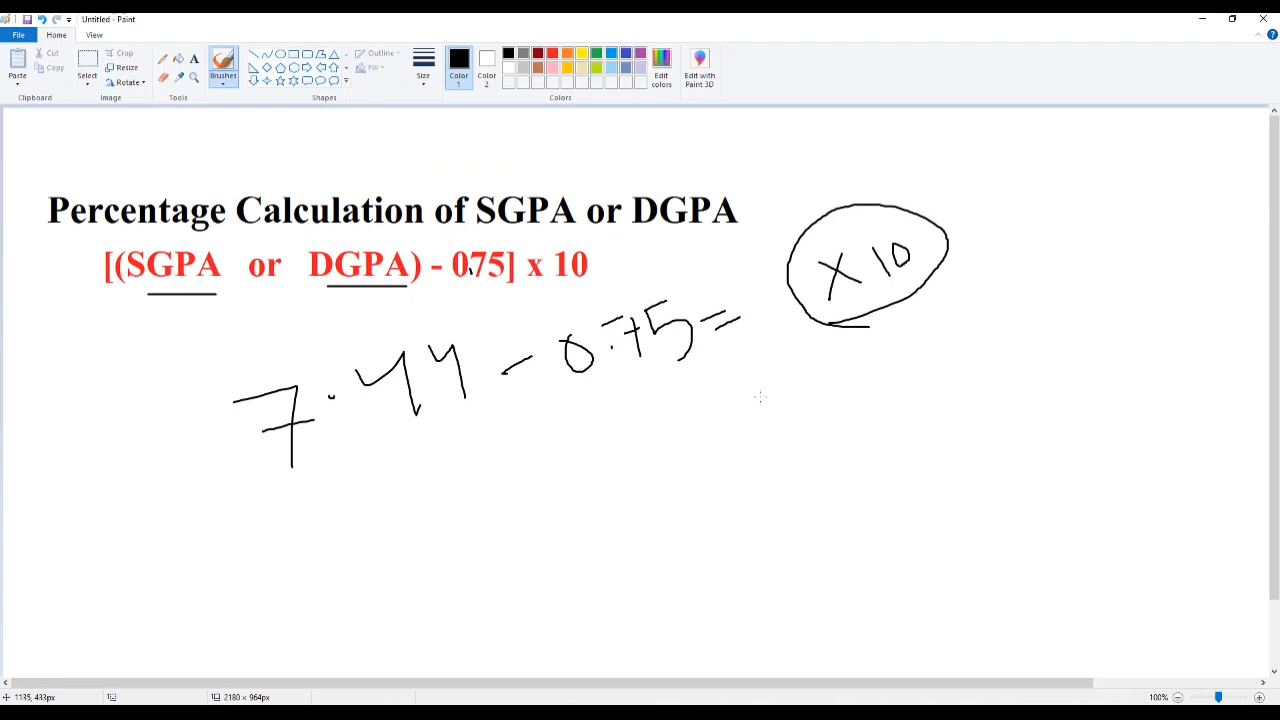
Write the result 66.9% and underline it.
{"action": "mouse_move", "coordinate": [756, 394]}
{"action": "left_mouse_down"}
{"action": "mouse_move", "coordinate": [763, 465]}
{"action": "mouse_move", "coordinate": [766, 452]}
{"action": "left_mouse_up"}
{"action": "mouse_move", "coordinate": [799, 401]}
{"action": "left_mouse_down"}
{"action": "mouse_move", "coordinate": [808, 418]}
{"action": "mouse_move", "coordinate": [790, 428]}
{"action": "left_mouse_up"}
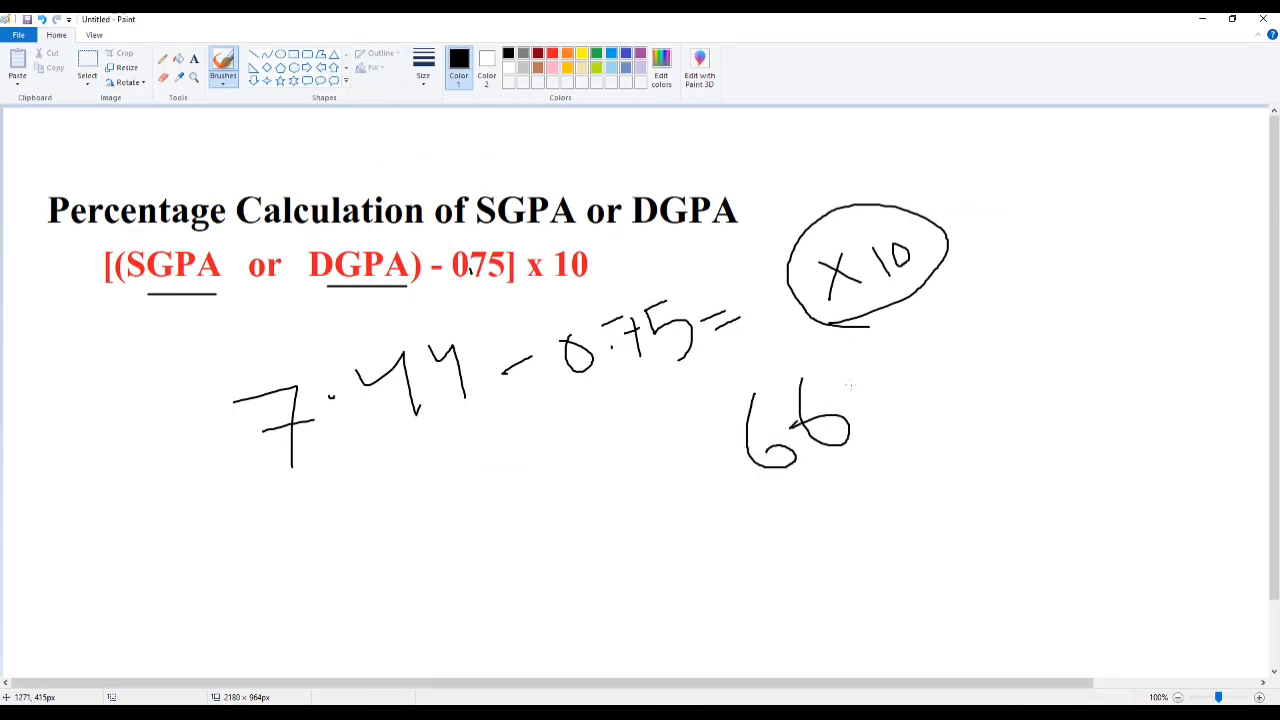
{"action": "mouse_move", "coordinate": [906, 372]}
{"action": "left_mouse_down"}
{"action": "mouse_move", "coordinate": [870, 362]}
{"action": "mouse_move", "coordinate": [924, 432]}
{"action": "left_mouse_up"}
{"action": "left_click_drag", "start_coordinate": [962, 332], "coordinate": [960, 416]}
{"action": "left_click", "coordinate": [942, 352]}
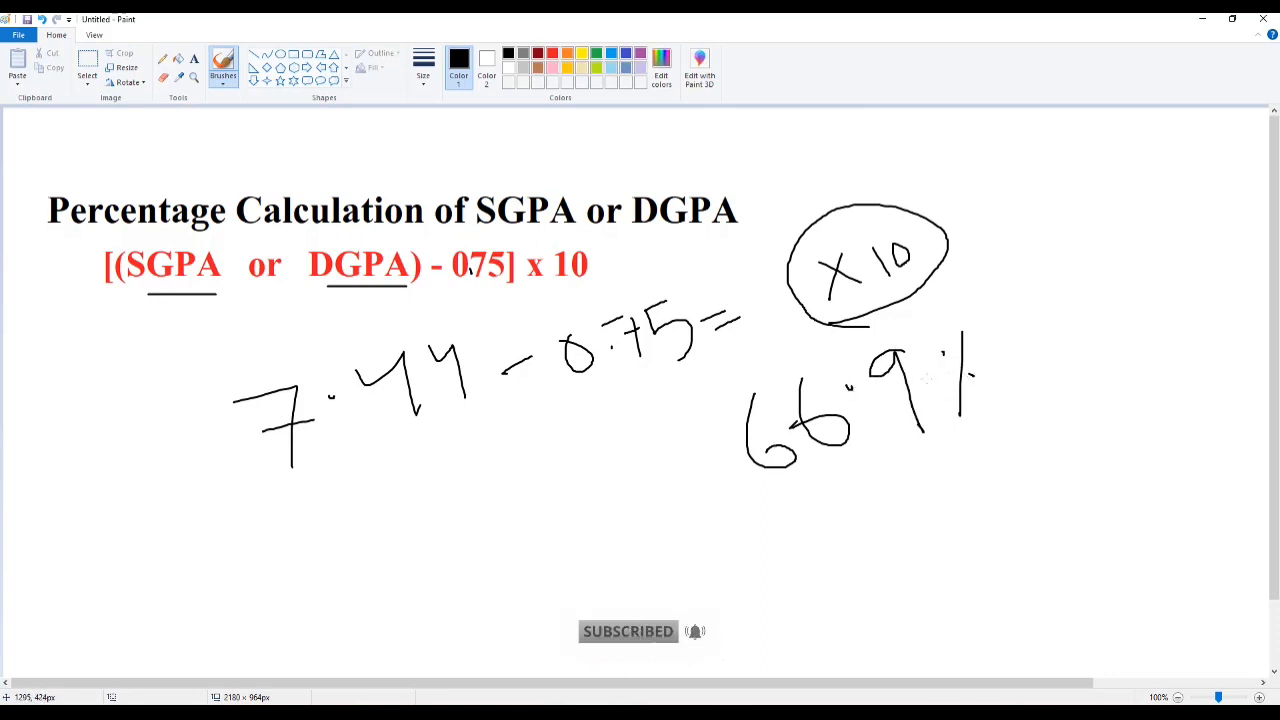
{"action": "left_click_drag", "start_coordinate": [767, 527], "coordinate": [994, 471]}
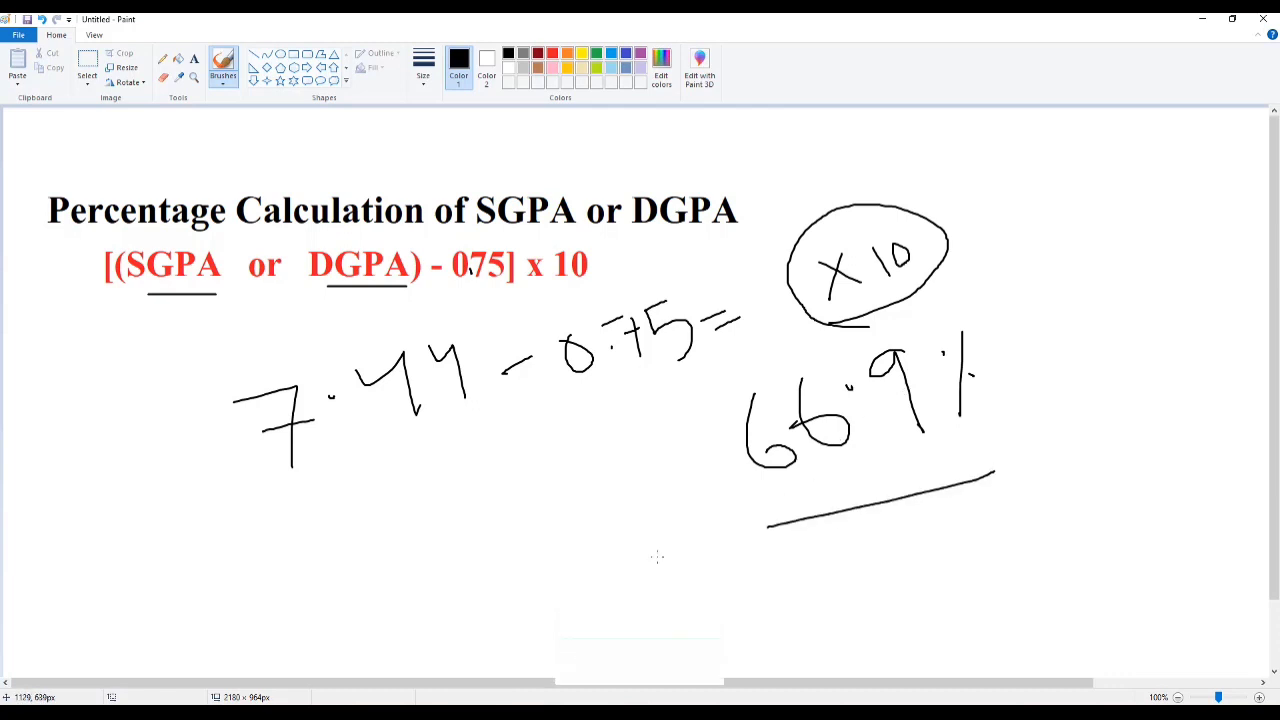
Write 669/1000 below 7.44 with an arrow to 66.9%, then return to the browser preview.
{"action": "mouse_move", "coordinate": [364, 493]}
{"action": "left_mouse_down"}
{"action": "mouse_move", "coordinate": [408, 524]}
{"action": "mouse_move", "coordinate": [374, 522]}
{"action": "left_mouse_up"}
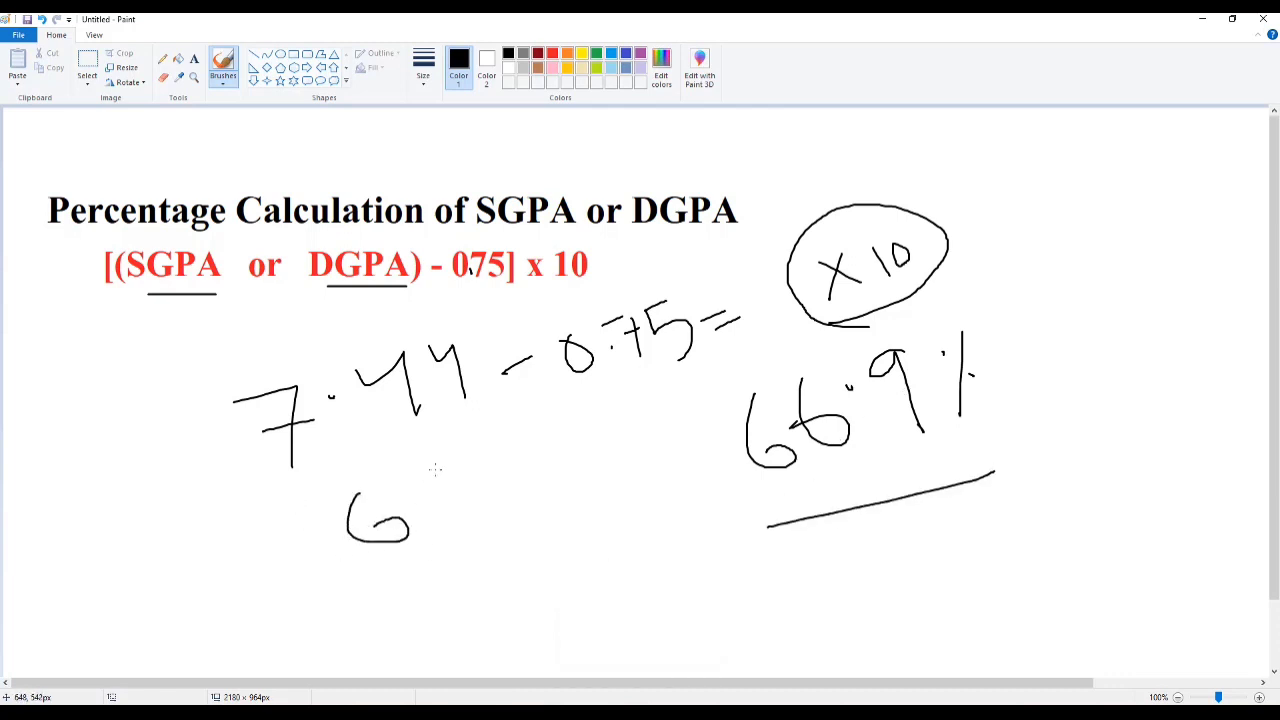
{"action": "left_click_drag", "start_coordinate": [435, 470], "coordinate": [441, 499]}
{"action": "left_click_drag", "start_coordinate": [512, 455], "coordinate": [520, 494]}
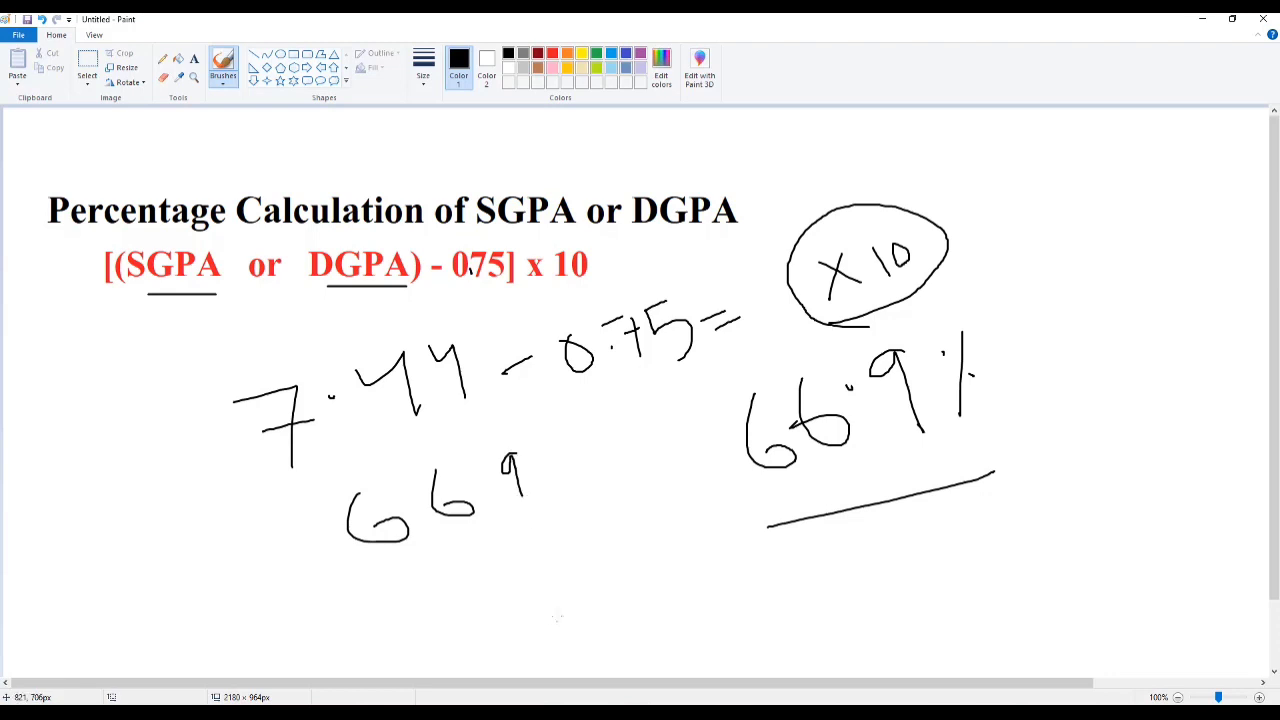
{"action": "left_click_drag", "start_coordinate": [509, 577], "coordinate": [524, 599]}
{"action": "mouse_move", "coordinate": [548, 550]}
{"action": "left_mouse_down"}
{"action": "mouse_move", "coordinate": [568, 566]}
{"action": "mouse_move", "coordinate": [576, 540]}
{"action": "mouse_move", "coordinate": [598, 534]}
{"action": "left_mouse_up"}
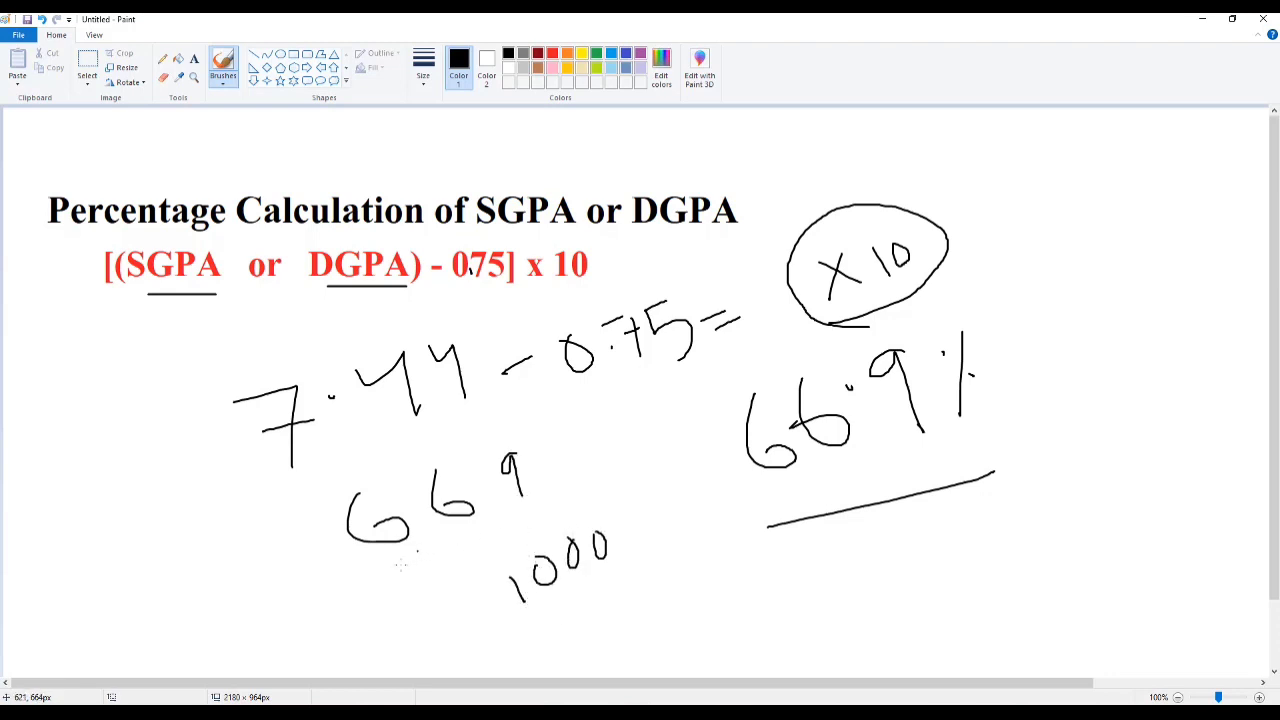
{"action": "mouse_move", "coordinate": [382, 575]}
{"action": "left_mouse_down"}
{"action": "mouse_move", "coordinate": [656, 488]}
{"action": "mouse_move", "coordinate": [690, 516]}
{"action": "mouse_move", "coordinate": [676, 490]}
{"action": "mouse_move", "coordinate": [717, 489]}
{"action": "left_mouse_up"}
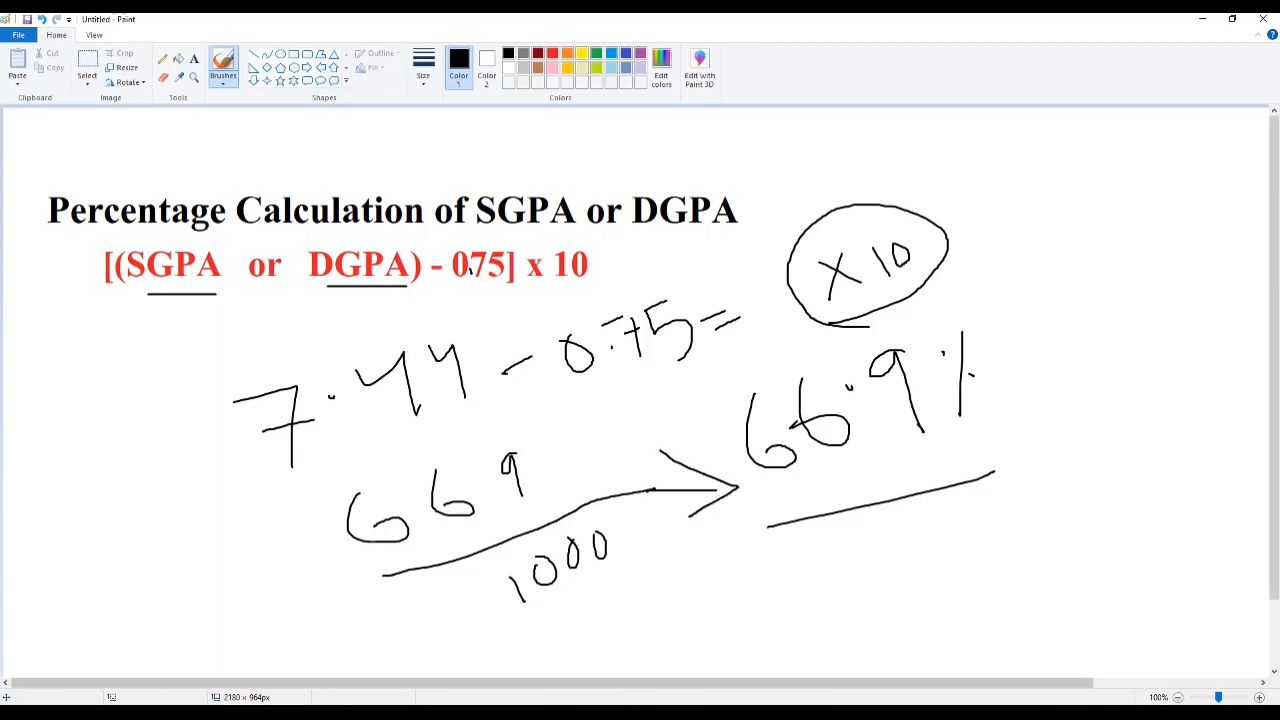
{"action": "left_click", "coordinate": [455, 655]}
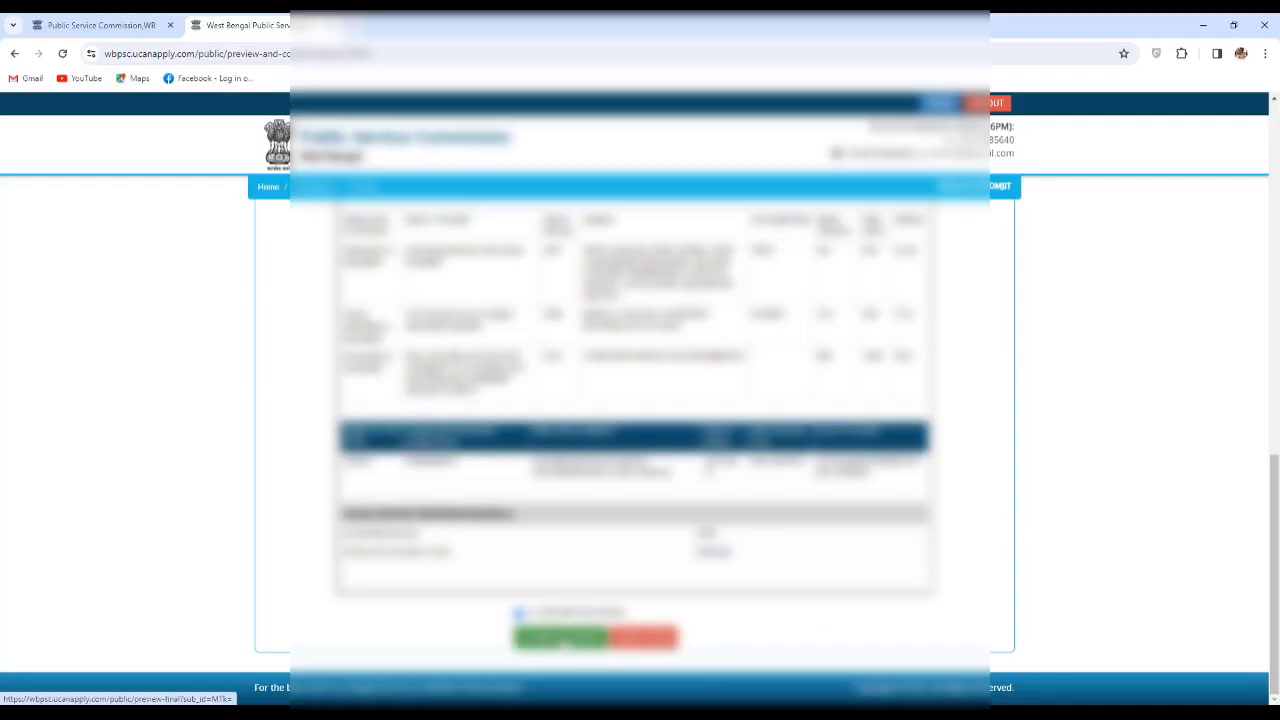
Confirm the preview and dismiss the notice on the final preview.
{"action": "left_click", "coordinate": [560, 637]}
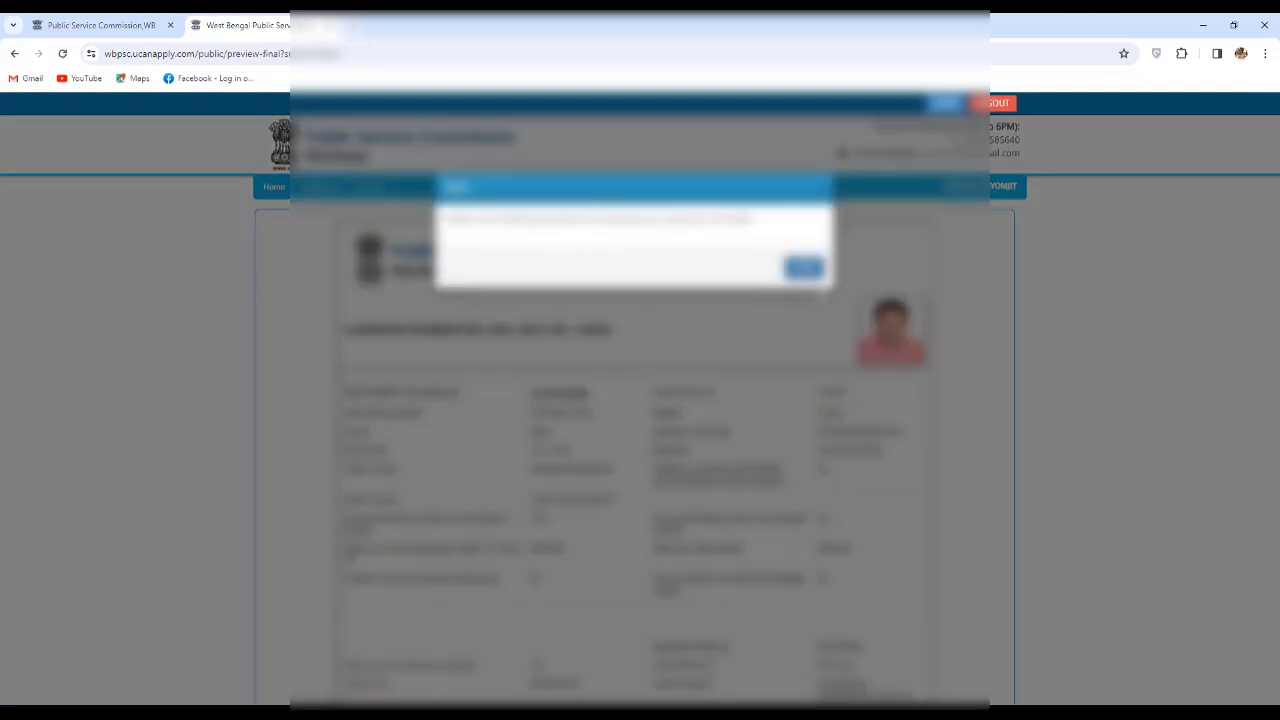
{"action": "left_click", "coordinate": [805, 268]}
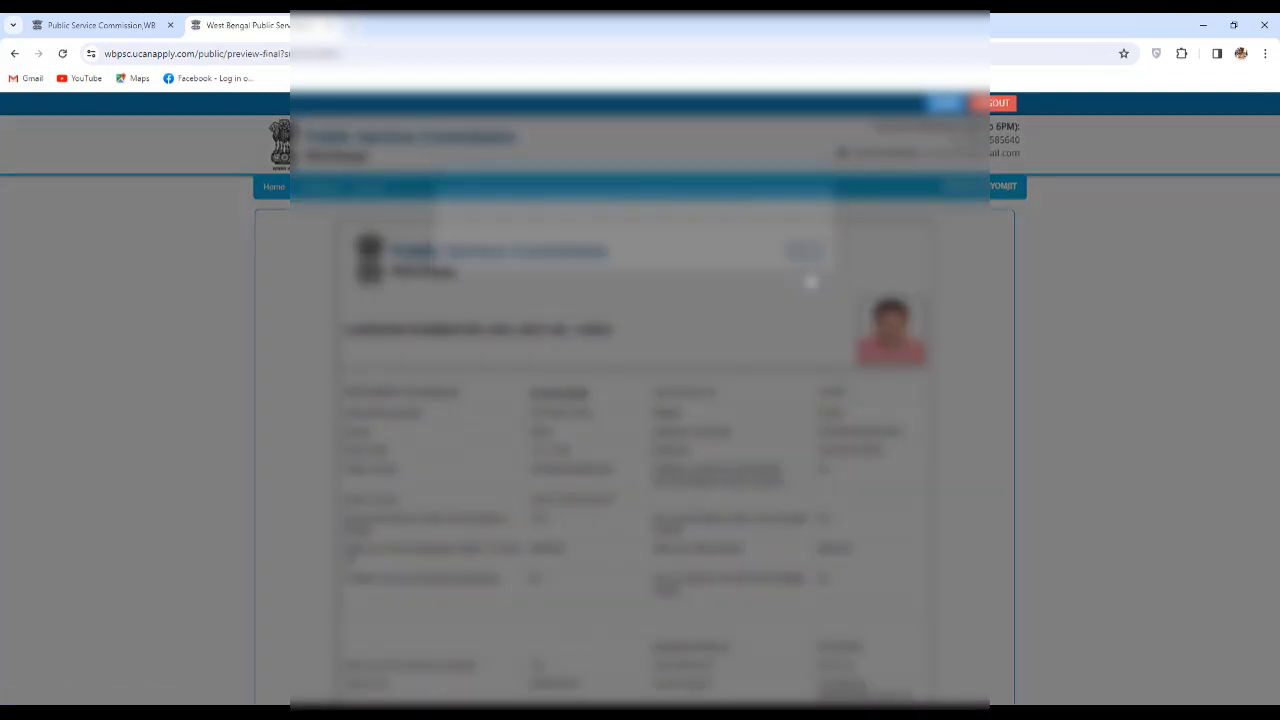
{"action": "scroll", "coordinate": [1015, 420], "scroll_direction": "down", "scroll_amount": 15}
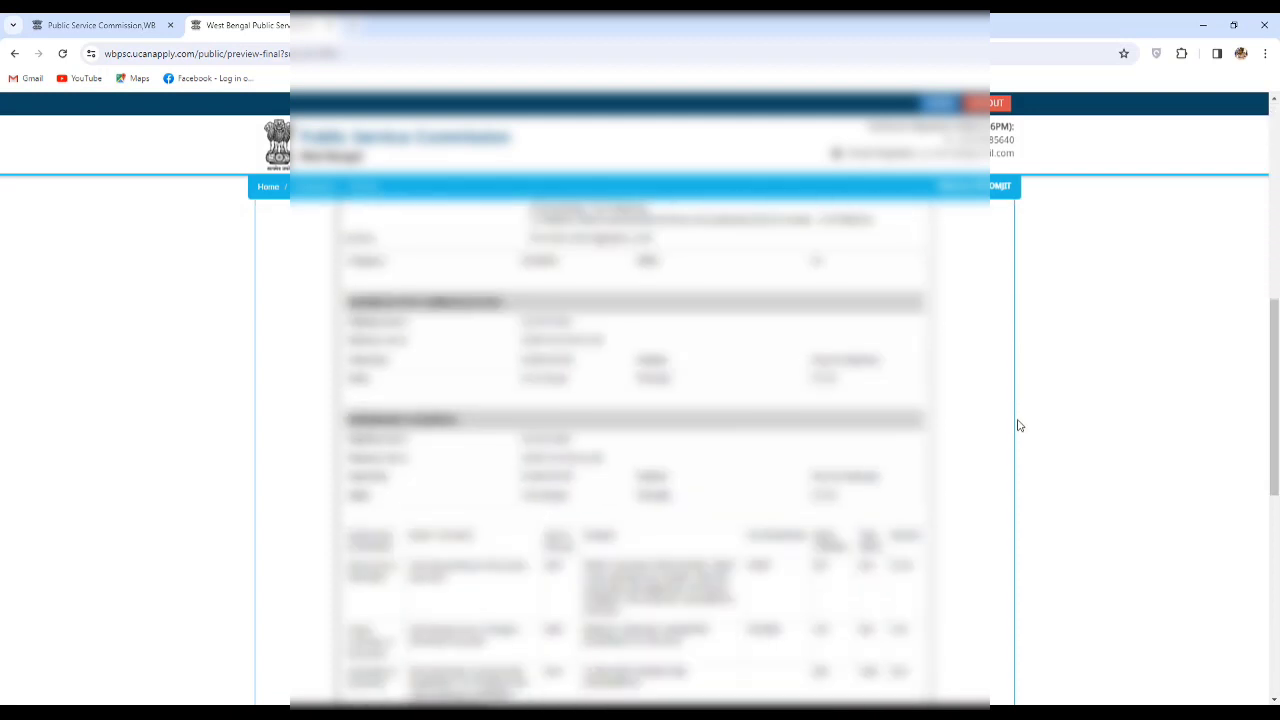
{"action": "scroll", "coordinate": [1018, 426], "scroll_direction": "down", "scroll_amount": 1}
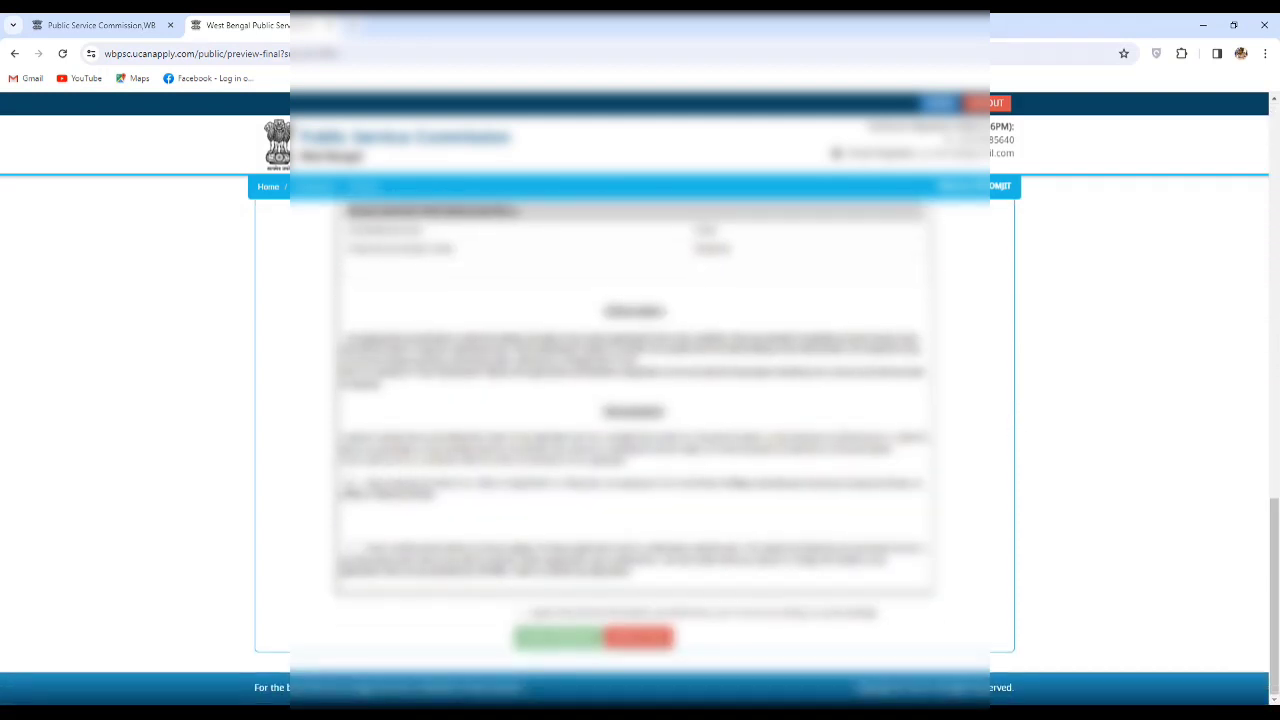
Tick all three declarations, confirm, and Final Submit the application.
{"action": "left_click", "coordinate": [348, 484]}
{"action": "left_click", "coordinate": [350, 548]}
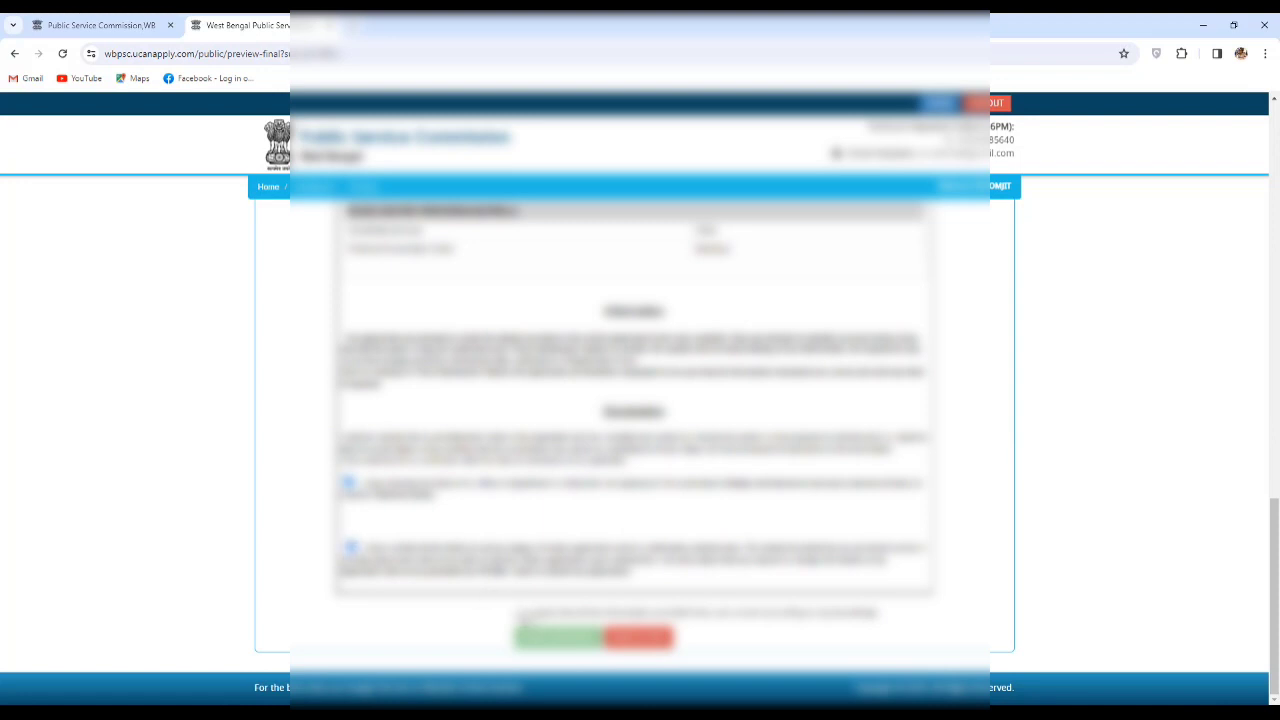
{"action": "left_click", "coordinate": [520, 613]}
{"action": "left_click", "coordinate": [558, 637]}
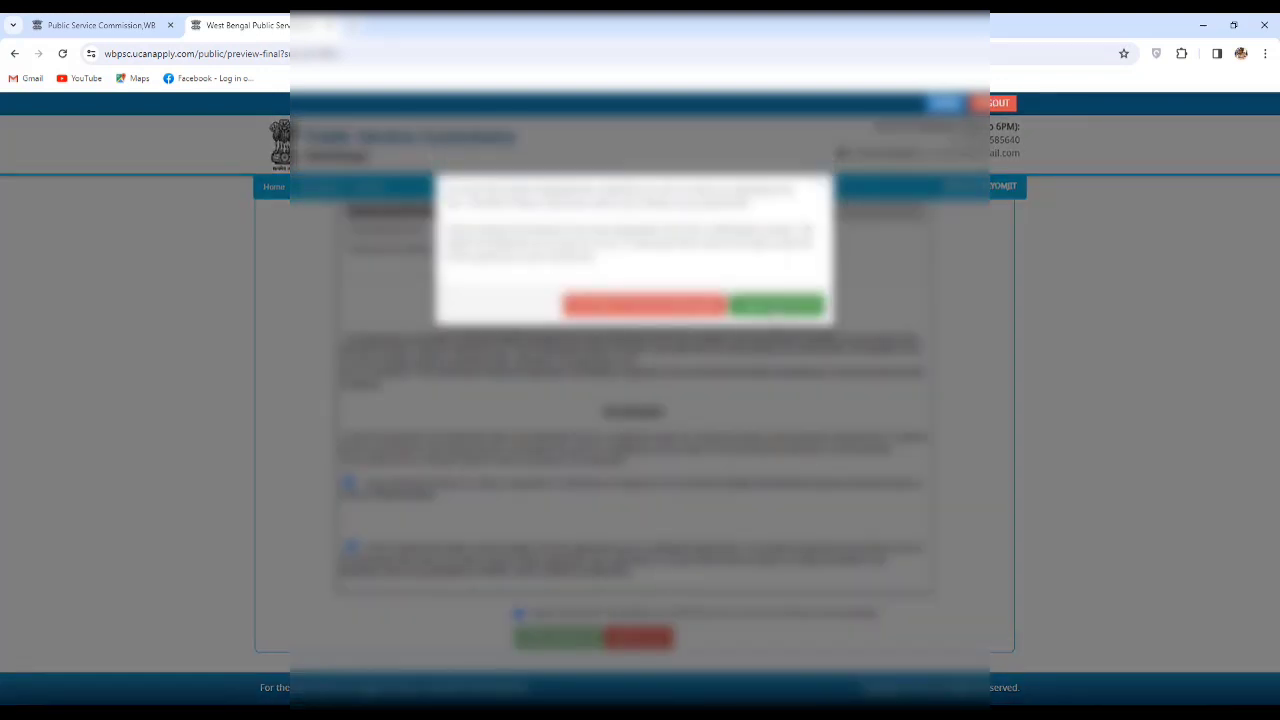
{"action": "left_click", "coordinate": [776, 305]}
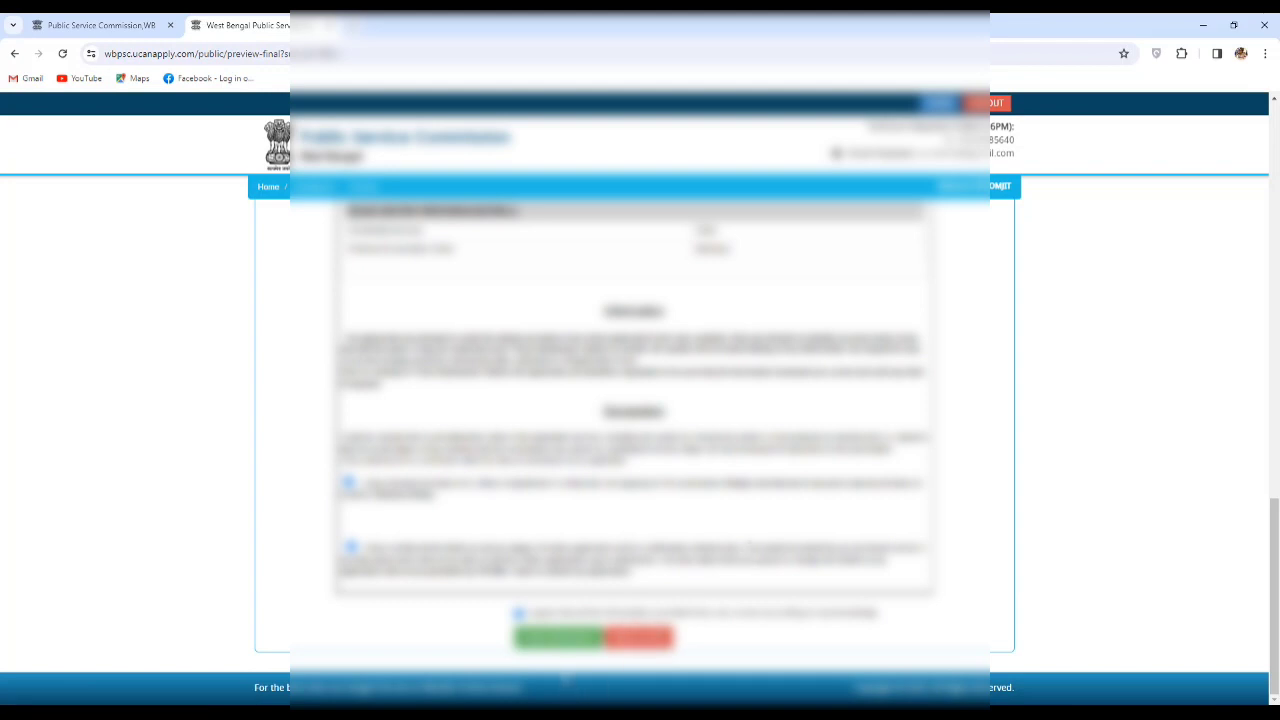
{"action": "left_click", "coordinate": [560, 640]}
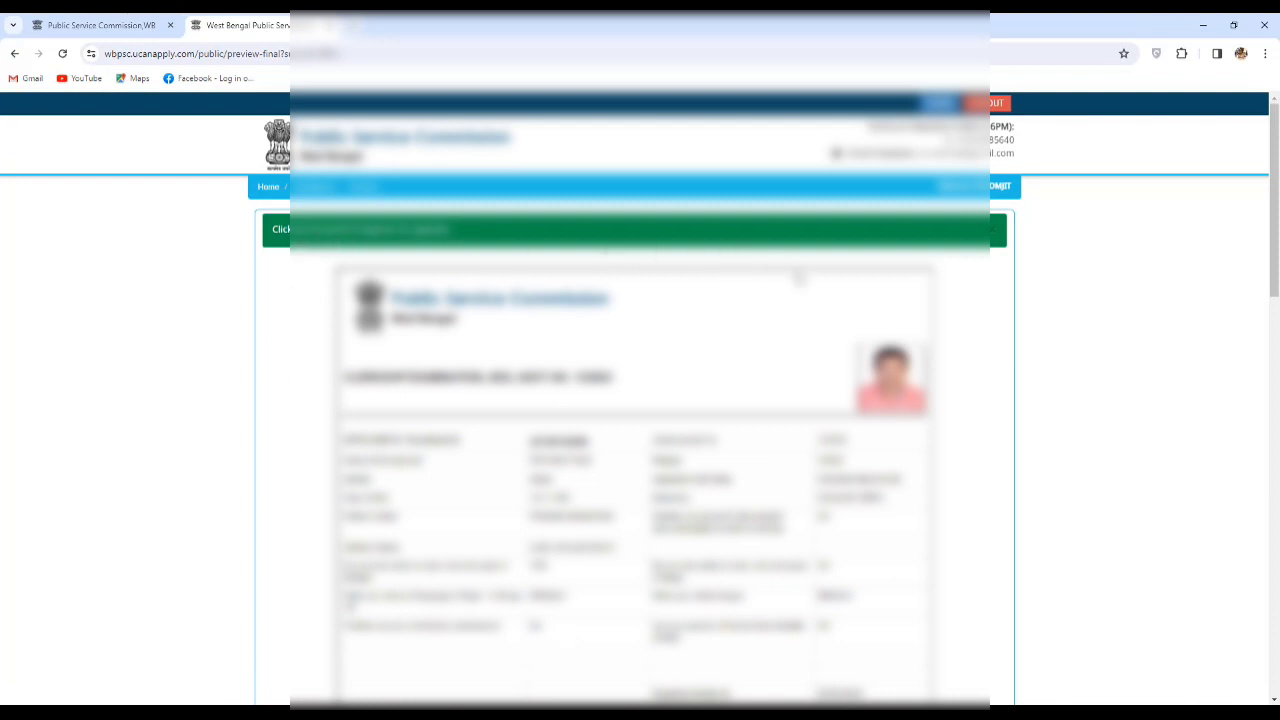
{"action": "scroll", "coordinate": [980, 318], "scroll_direction": "down", "scroll_amount": 20}
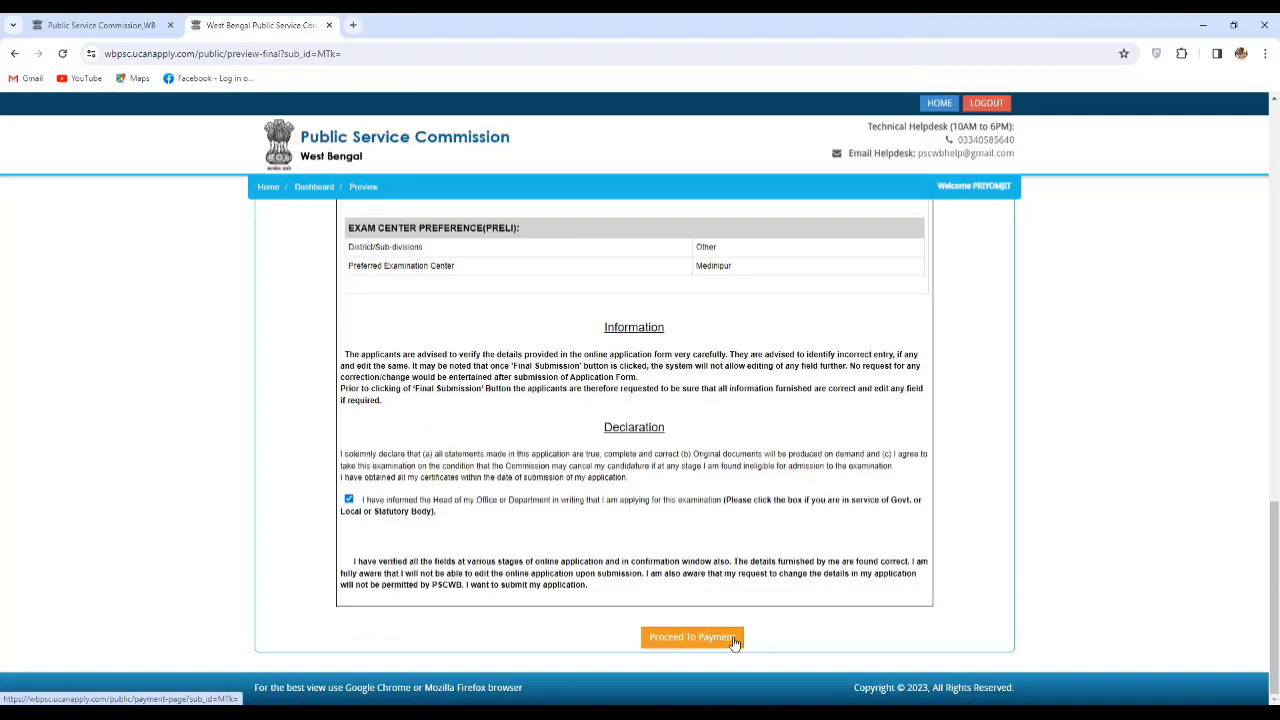
Proceed to the Make Payment page showing the 110.00 Clerkship fee.
{"action": "left_click", "coordinate": [734, 638]}
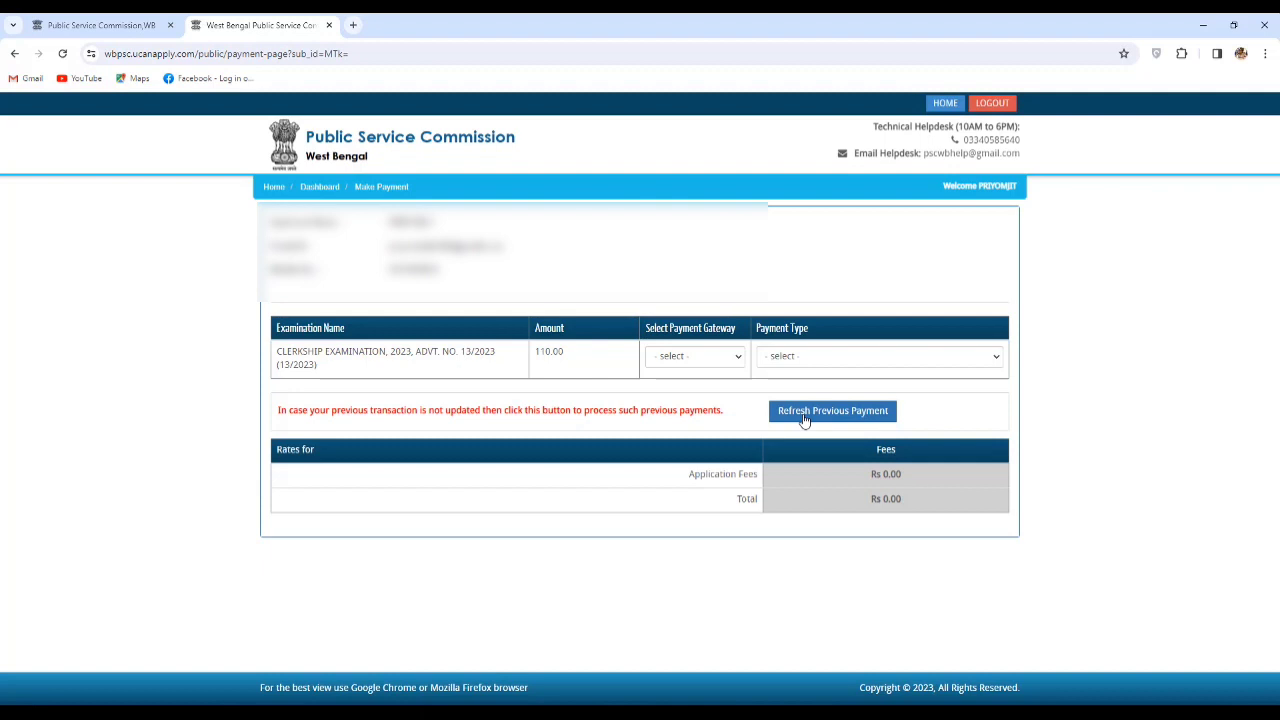
Choose Razorpay gateway, Payment Method type, and Debit Card.
{"action": "left_click", "coordinate": [713, 360]}
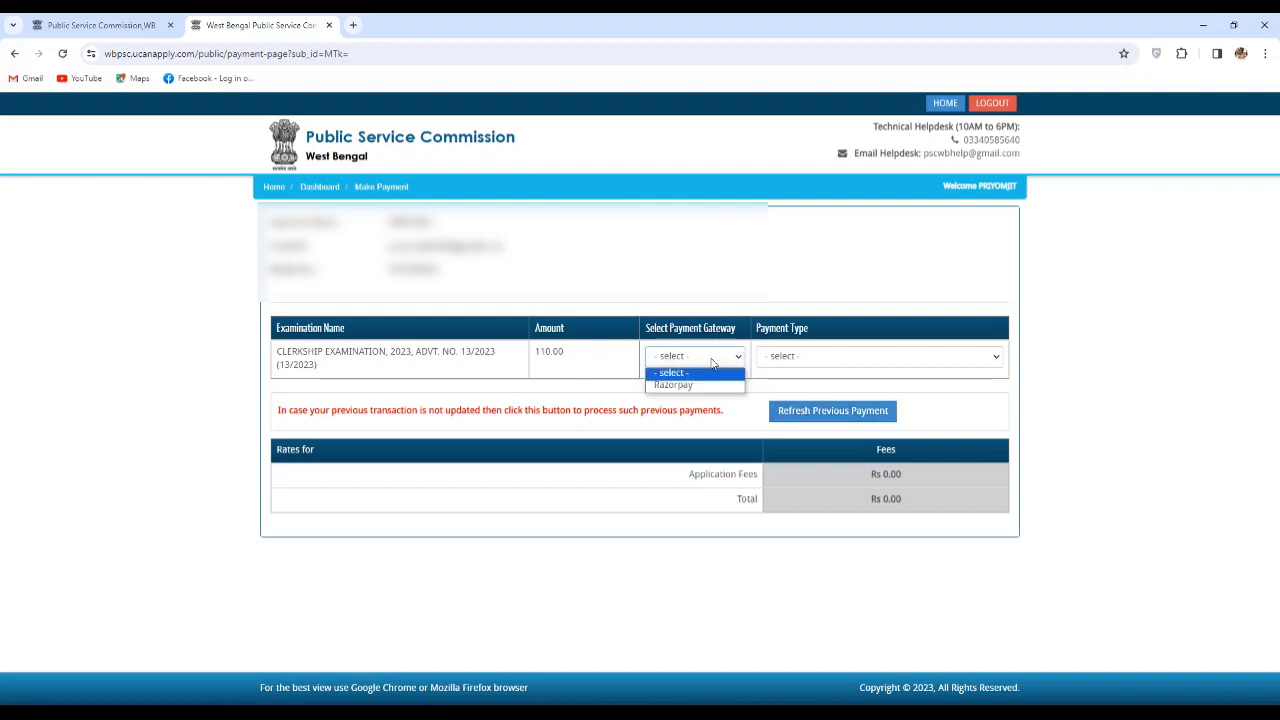
{"action": "left_click", "coordinate": [712, 385]}
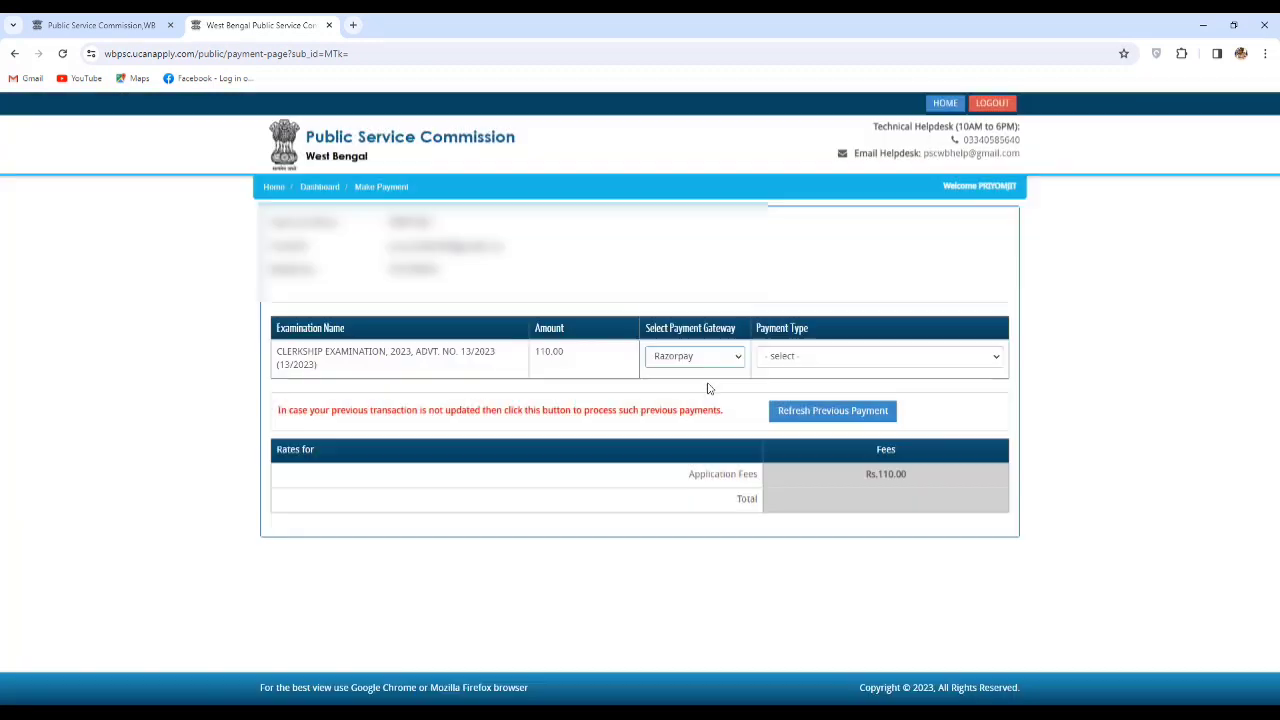
{"action": "left_click", "coordinate": [805, 362]}
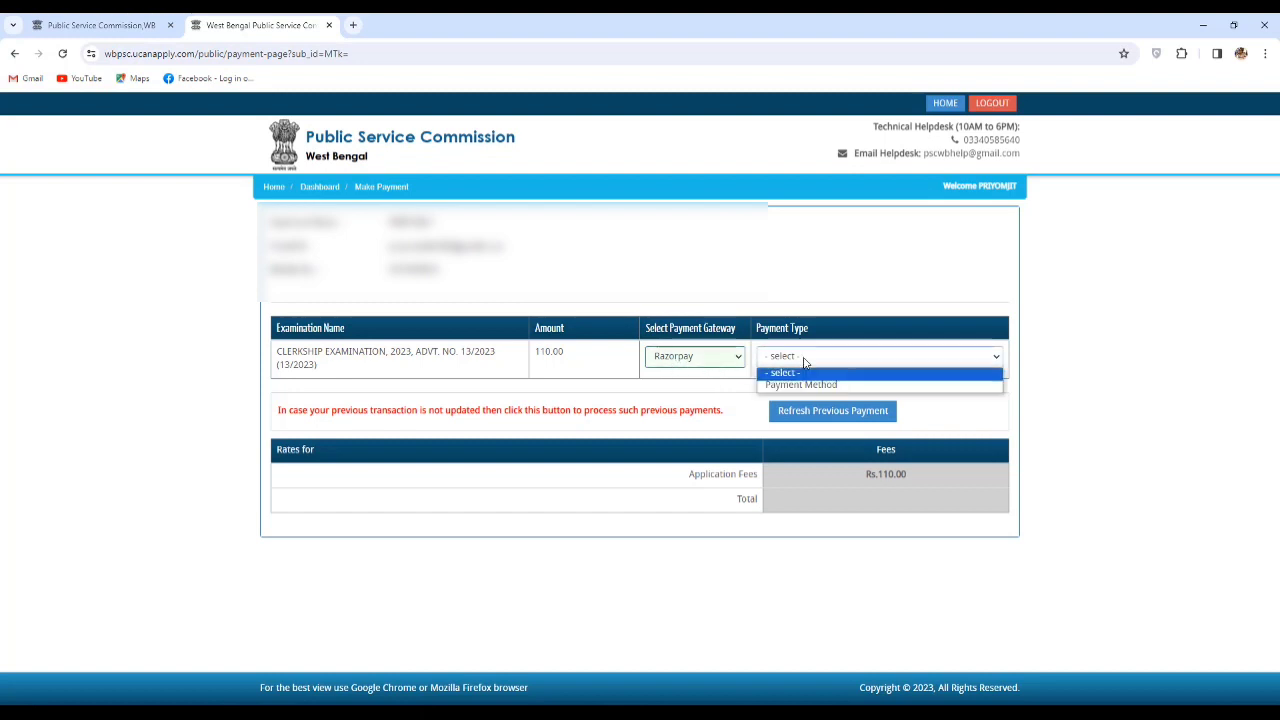
{"action": "left_click", "coordinate": [822, 385]}
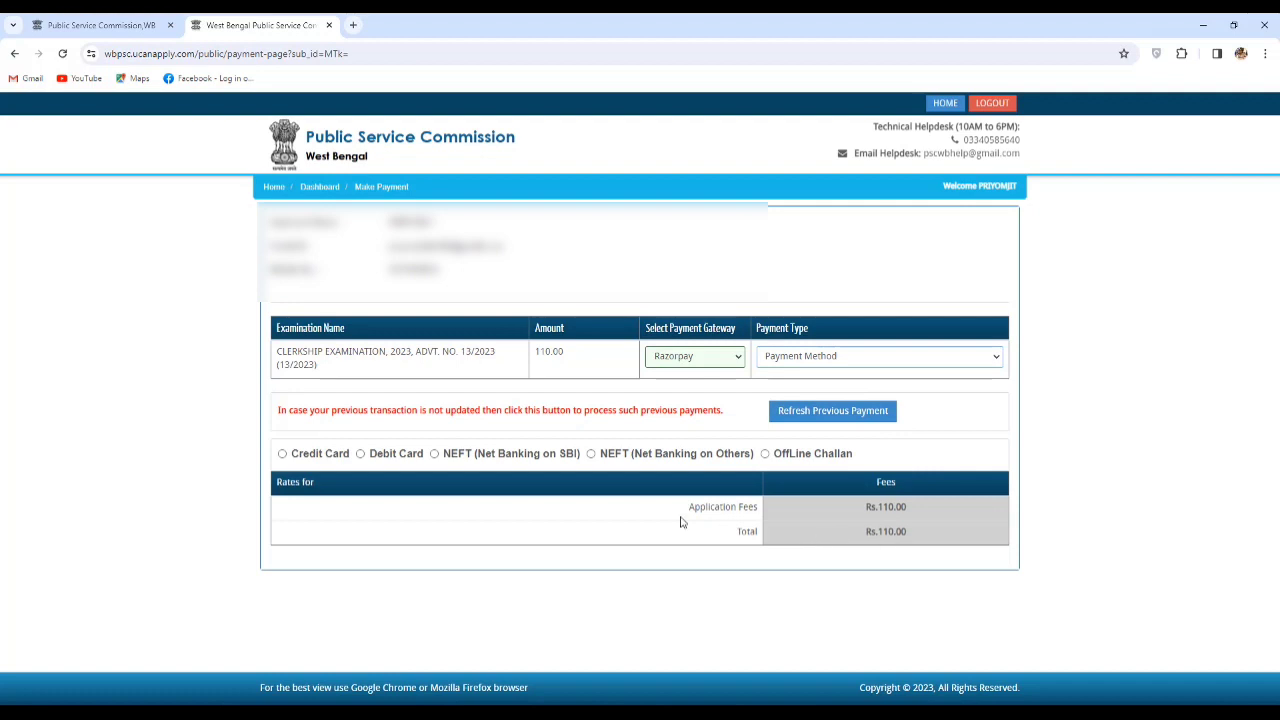
{"action": "left_click", "coordinate": [387, 457]}
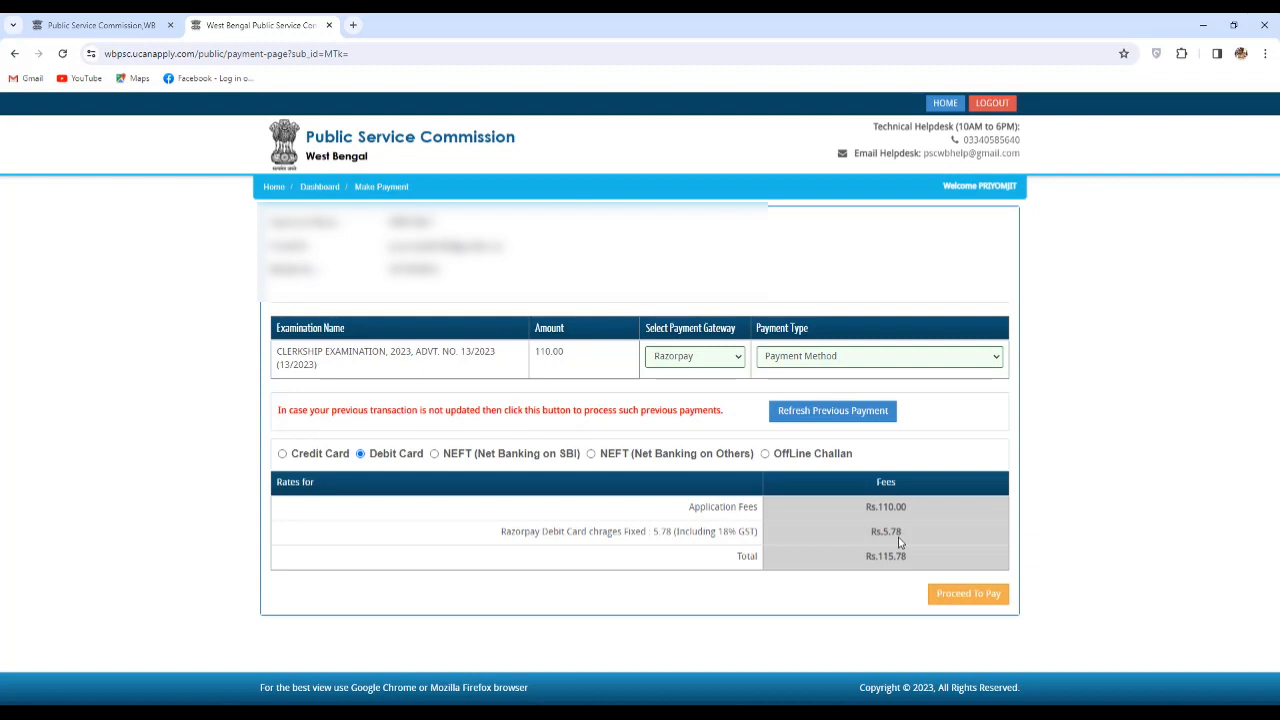
Compare credit card, net banking and challan charges, settle on debit card at Rs. 115.78, and proceed.
{"action": "left_click", "coordinate": [314, 457]}
{"action": "left_click", "coordinate": [400, 455]}
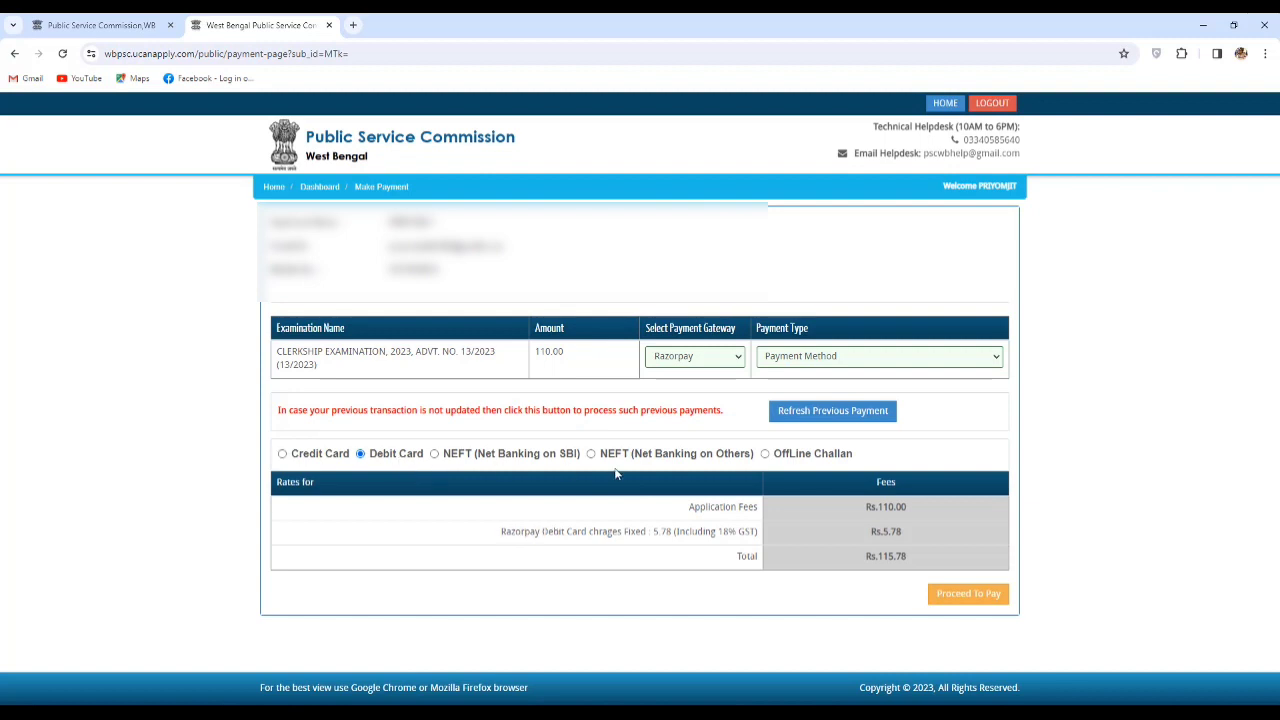
{"action": "left_click", "coordinate": [460, 461]}
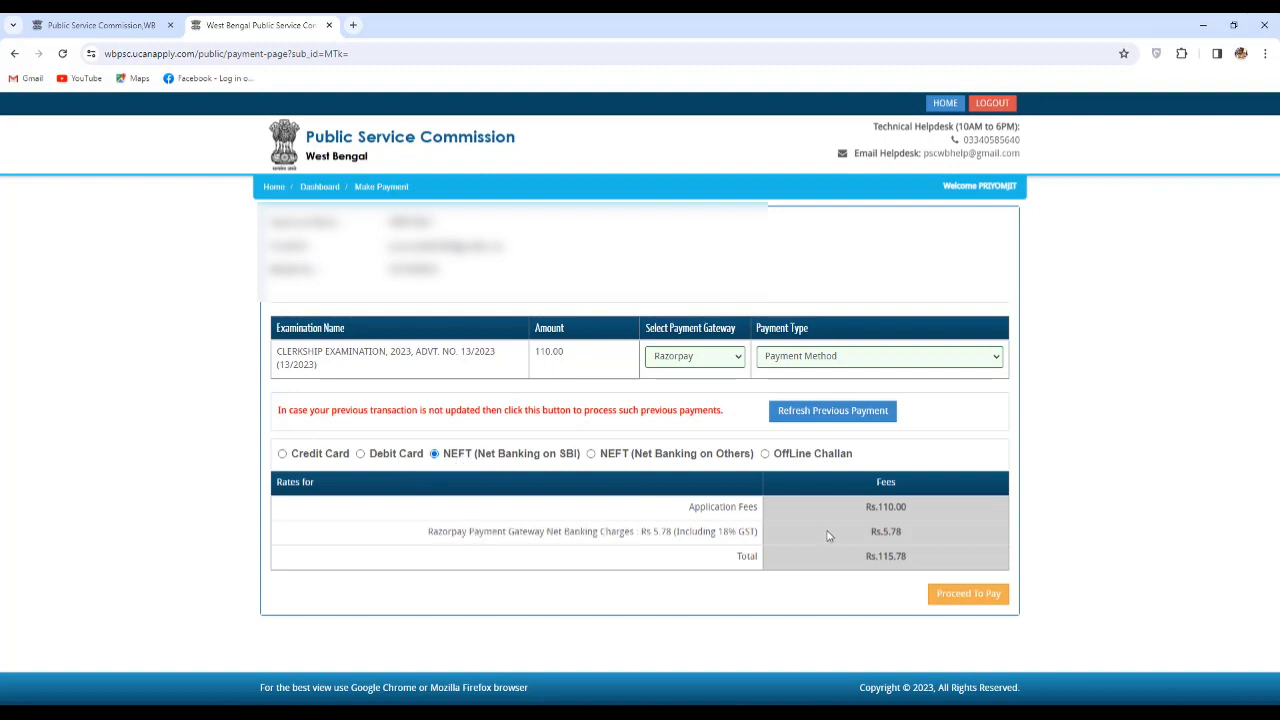
{"action": "left_click", "coordinate": [642, 458]}
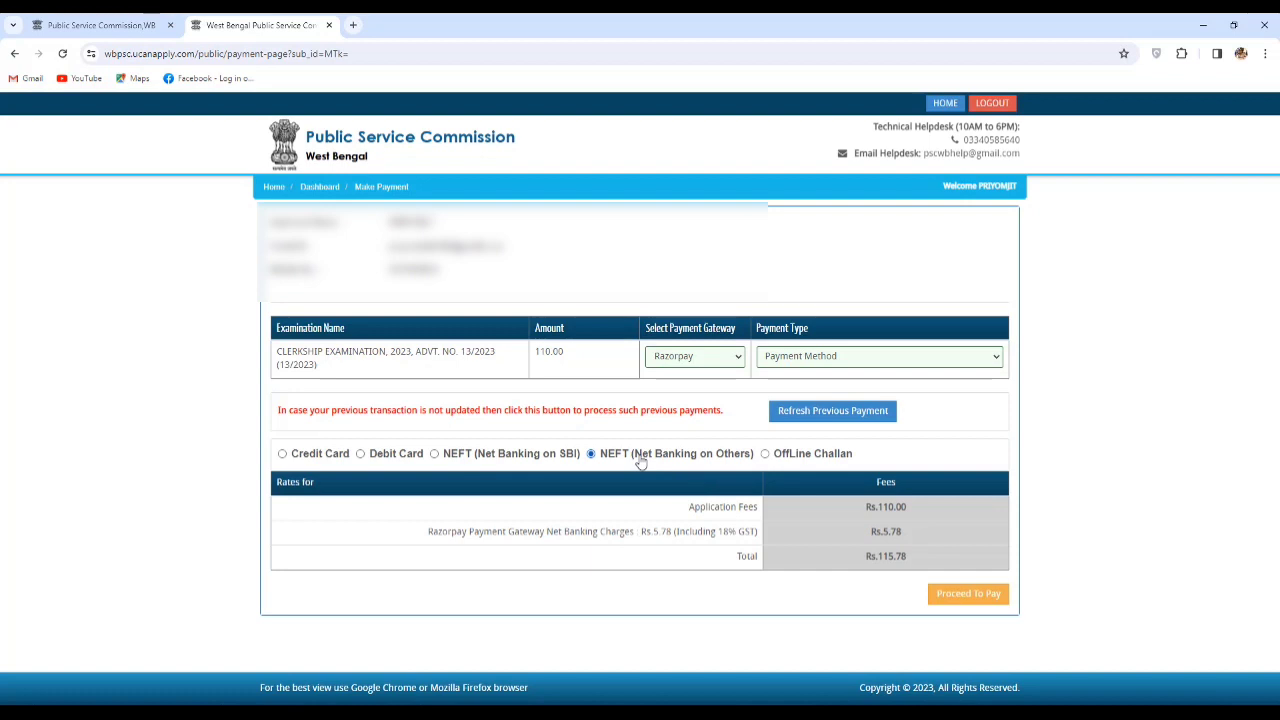
{"action": "left_click", "coordinate": [783, 457]}
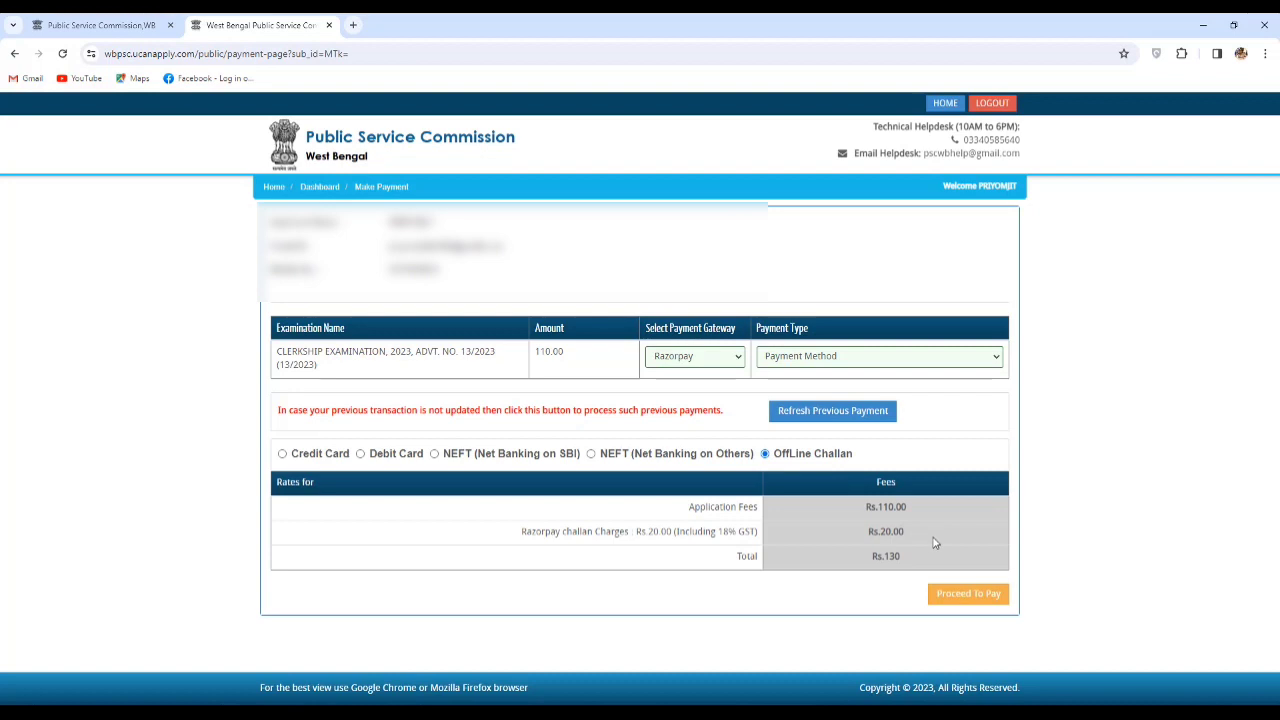
{"action": "left_click", "coordinate": [369, 456]}
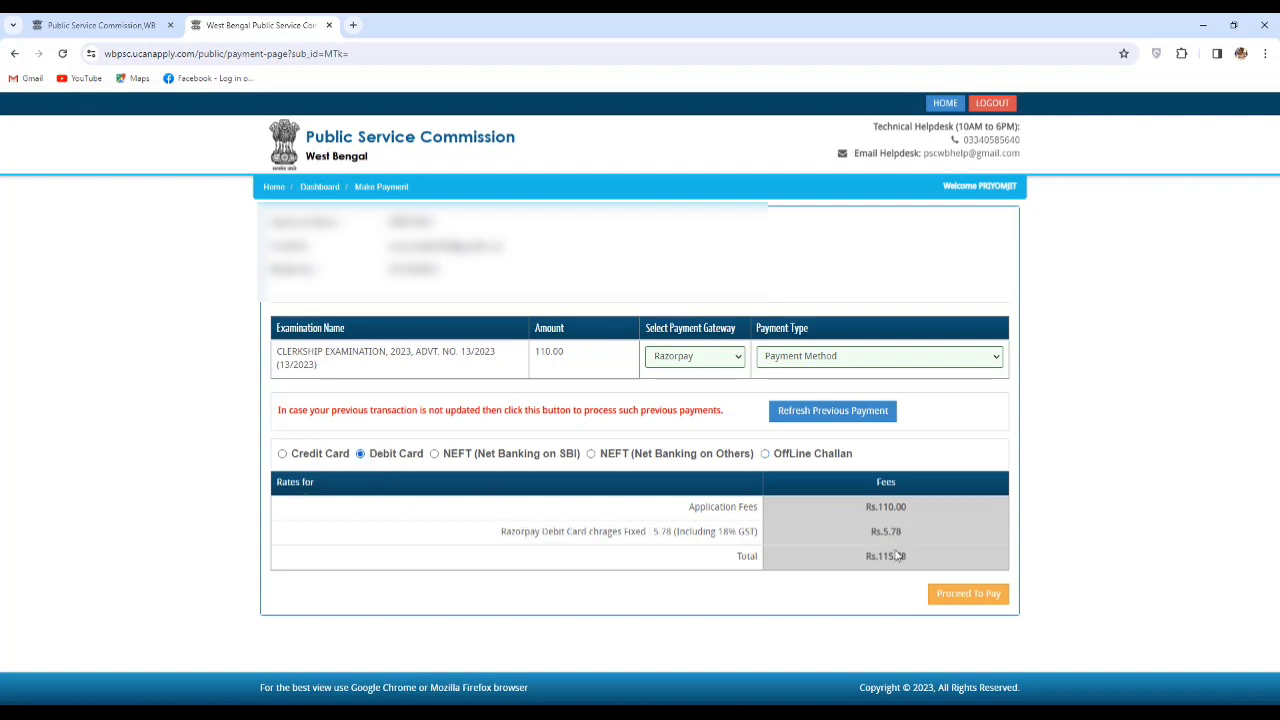
{"action": "left_click", "coordinate": [977, 598]}
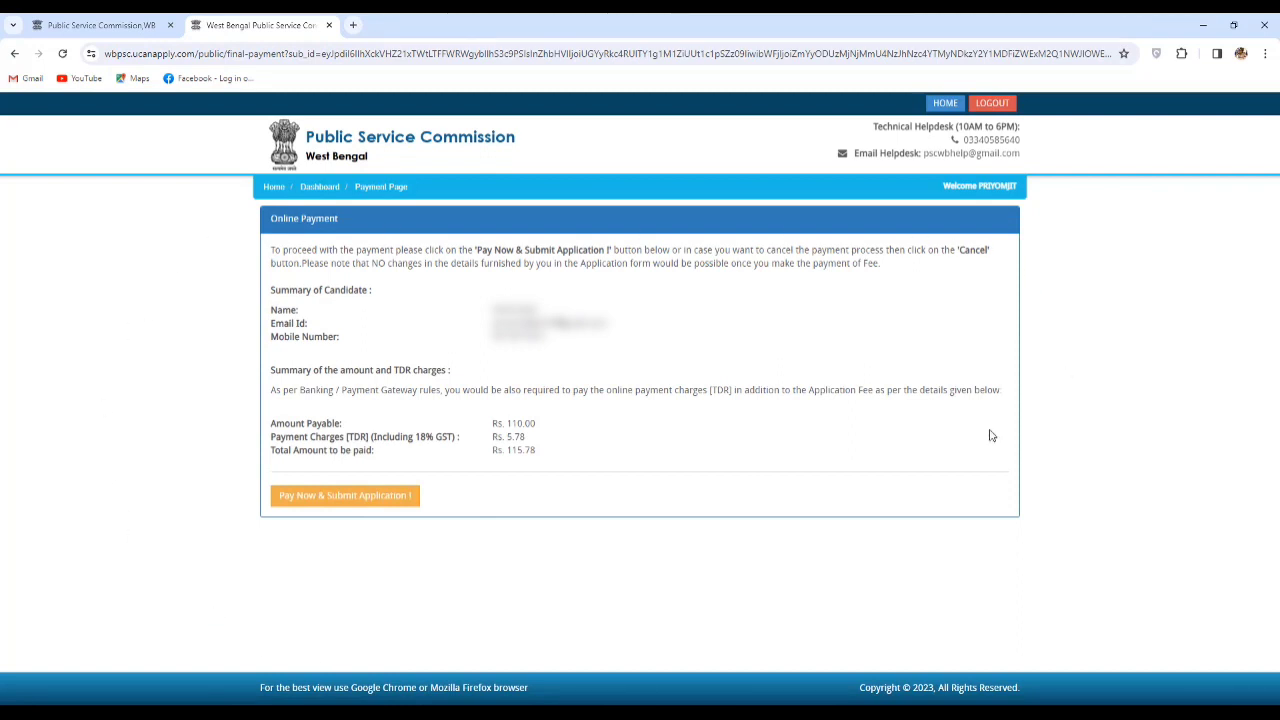
Start Pay Now & Submit, enter the contact phone number, and choose card payment in Razorpay.
{"action": "left_click", "coordinate": [358, 497]}
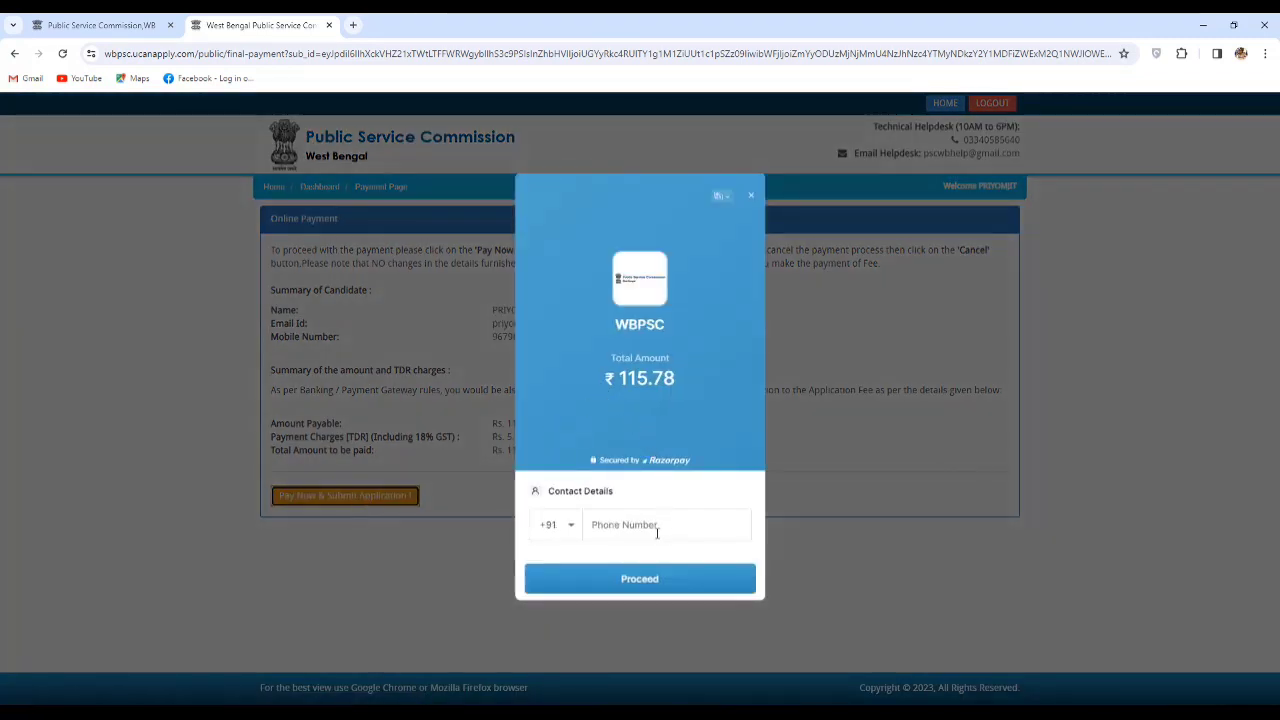
{"action": "left_click", "coordinate": [657, 533]}
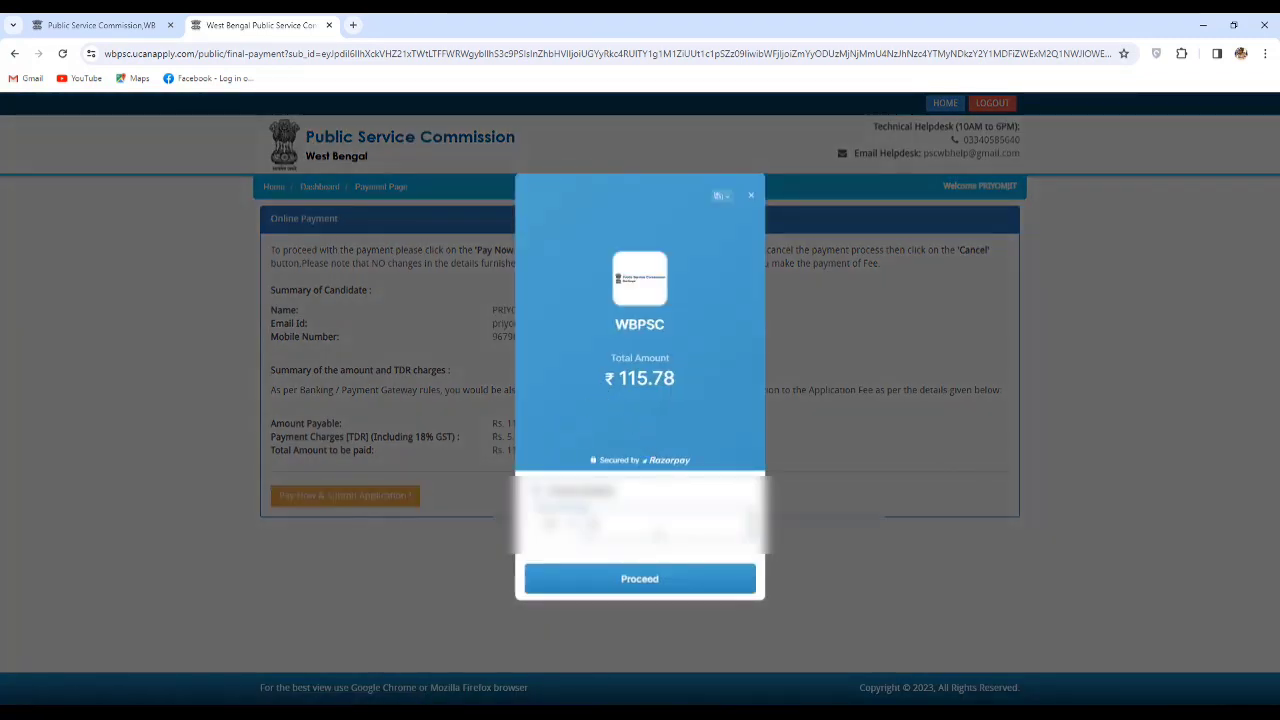
{"action": "type", "text": "6798525"}
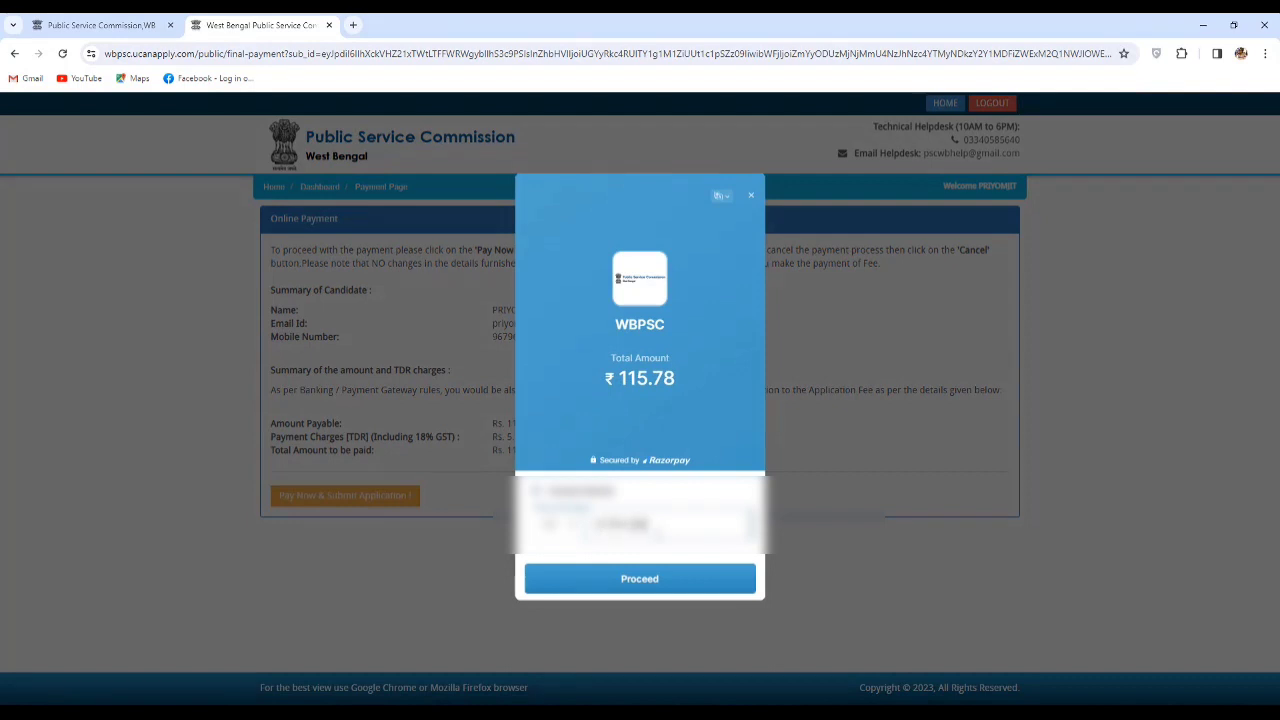
{"action": "left_click", "coordinate": [661, 578]}
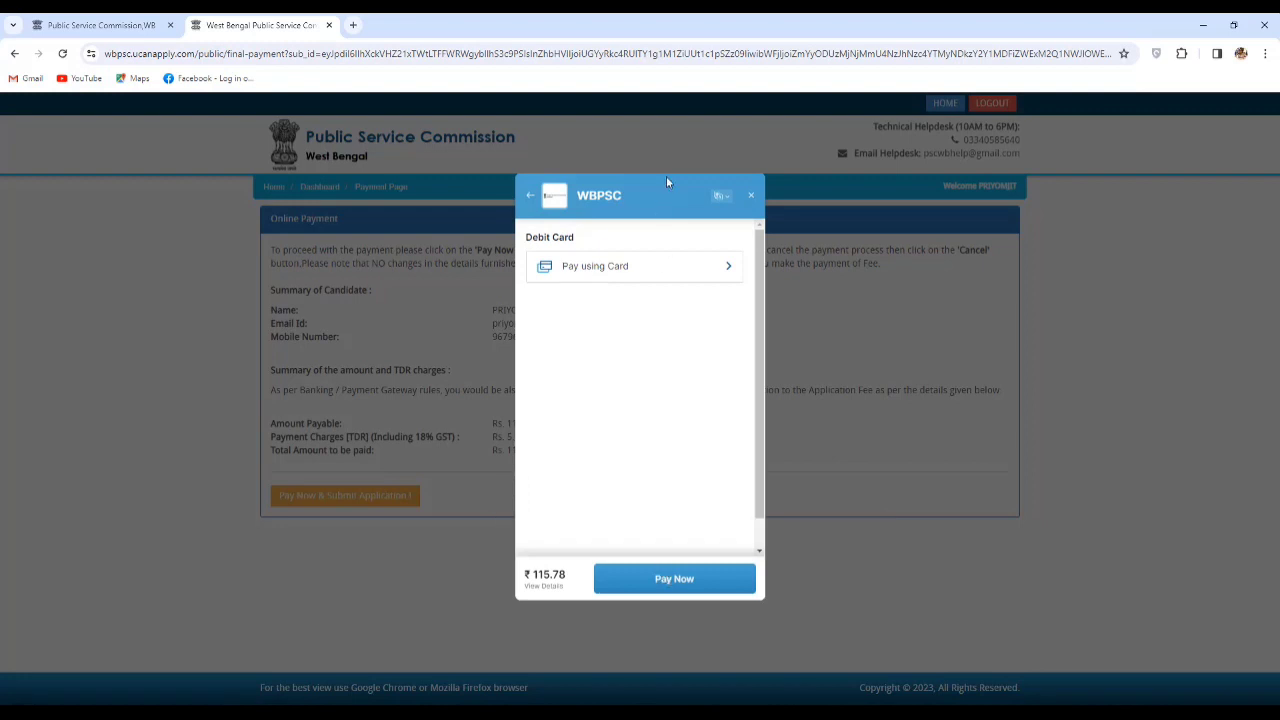
{"action": "left_click", "coordinate": [669, 277]}
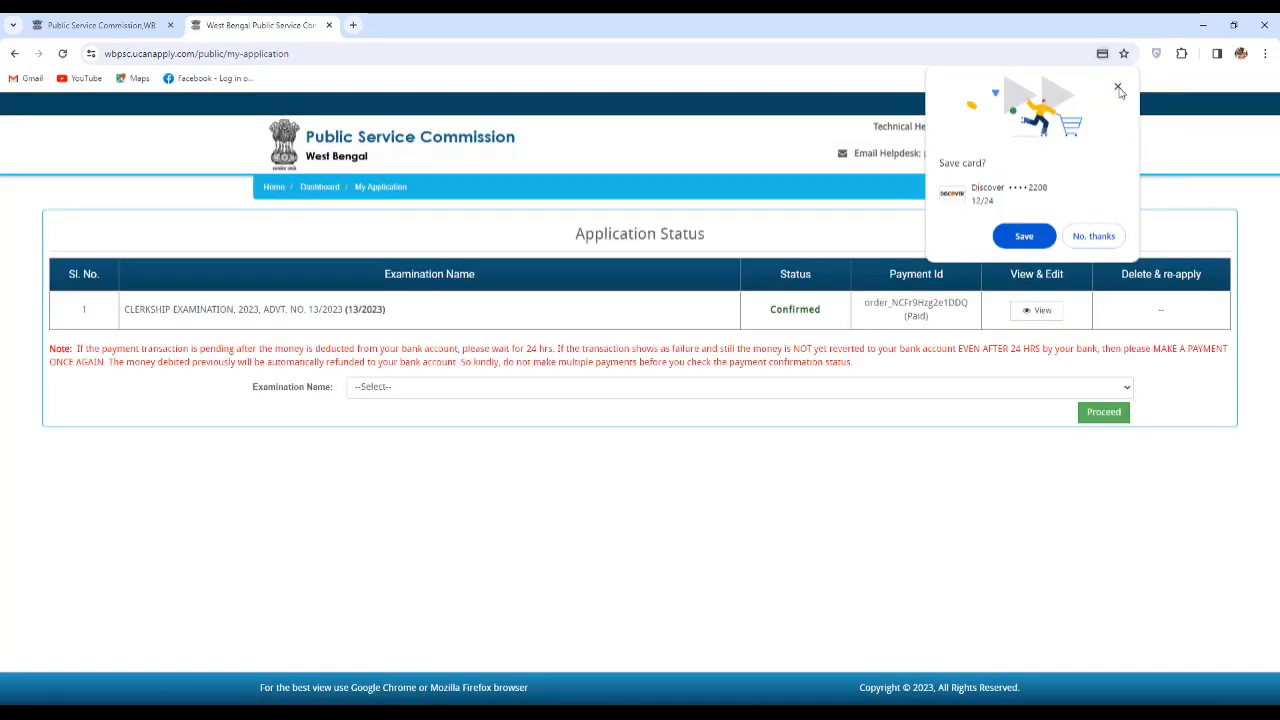
Dismiss the save-card prompt and view the Confirmed Clerkship application.
{"action": "left_click", "coordinate": [1118, 87]}
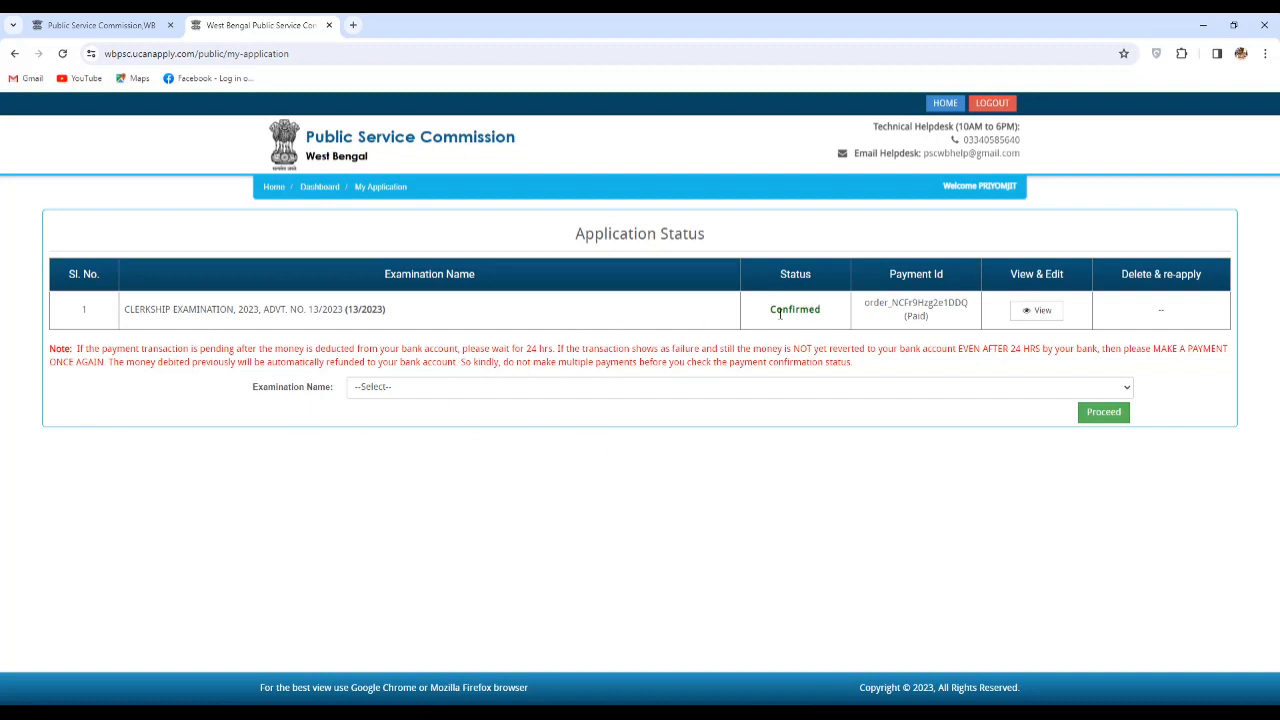
{"action": "left_click_drag", "start_coordinate": [772, 311], "coordinate": [827, 316]}
{"action": "left_click", "coordinate": [827, 316]}
{"action": "left_click", "coordinate": [1042, 312]}
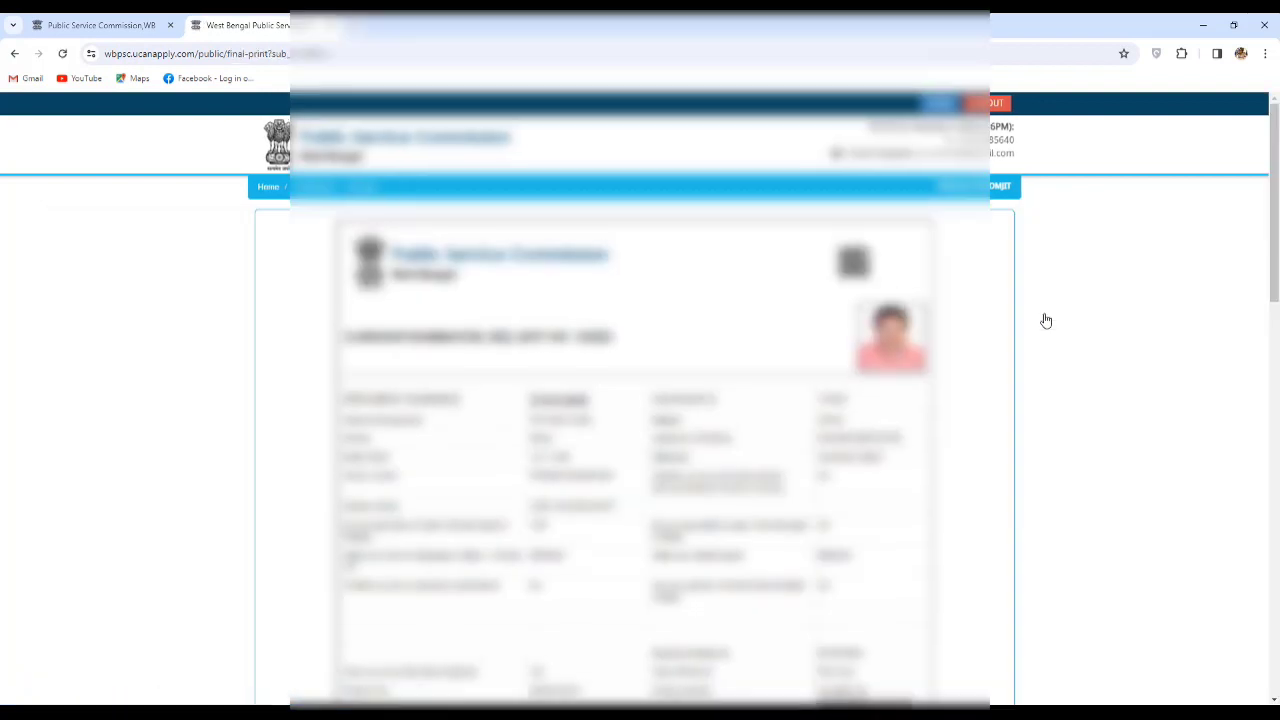
Print the application and save it as download.pdf in Downloads.
{"action": "scroll", "coordinate": [1046, 320], "scroll_direction": "down", "scroll_amount": 10}
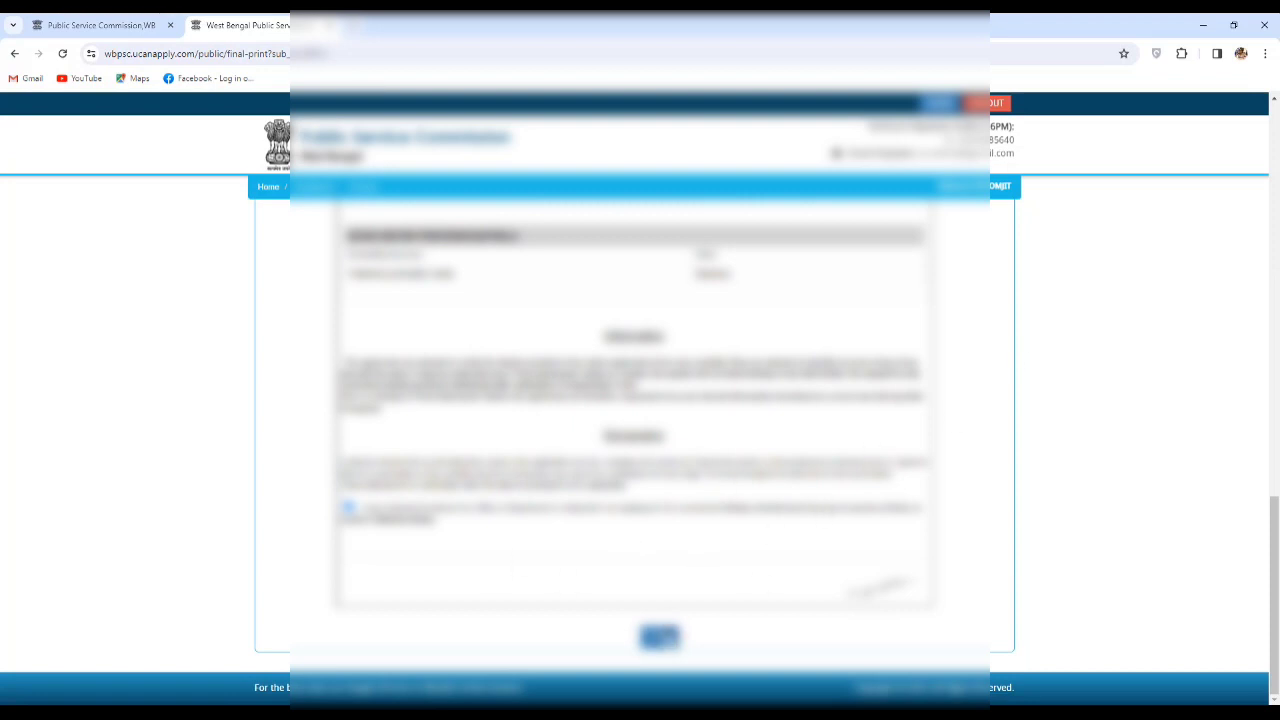
{"action": "left_click", "coordinate": [659, 637]}
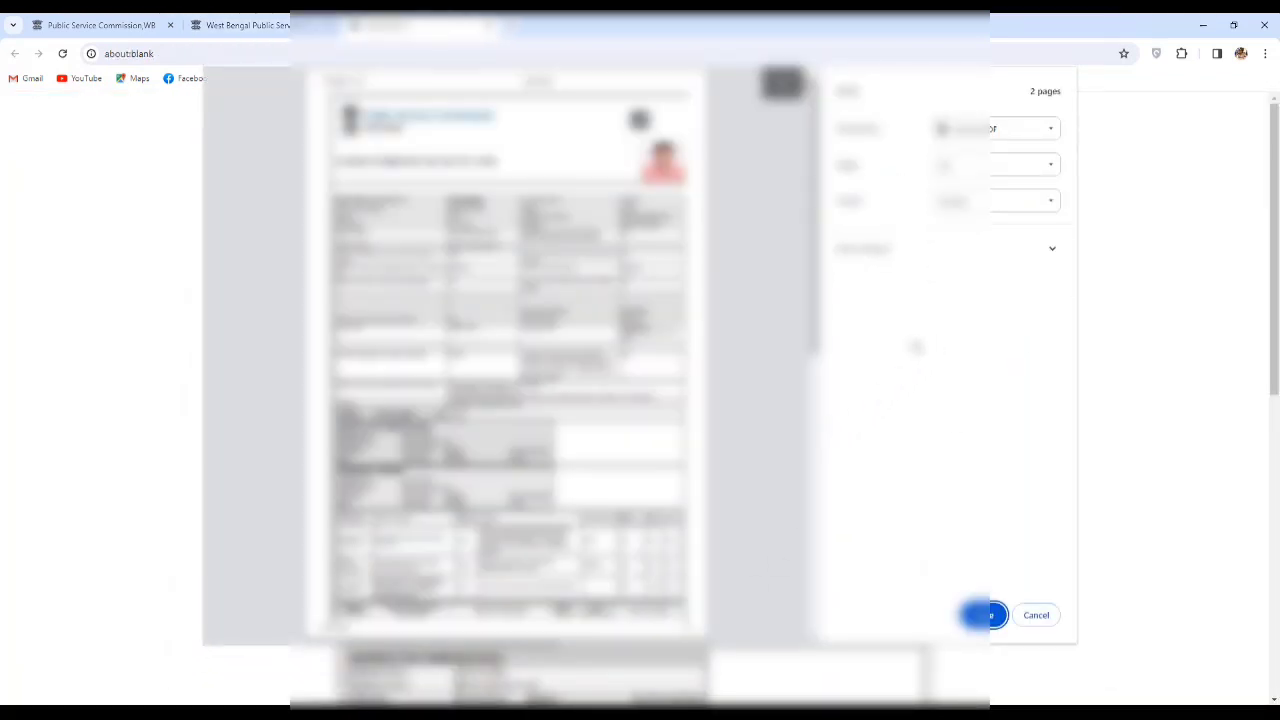
{"action": "scroll", "coordinate": [720, 345], "scroll_direction": "down", "scroll_amount": 8}
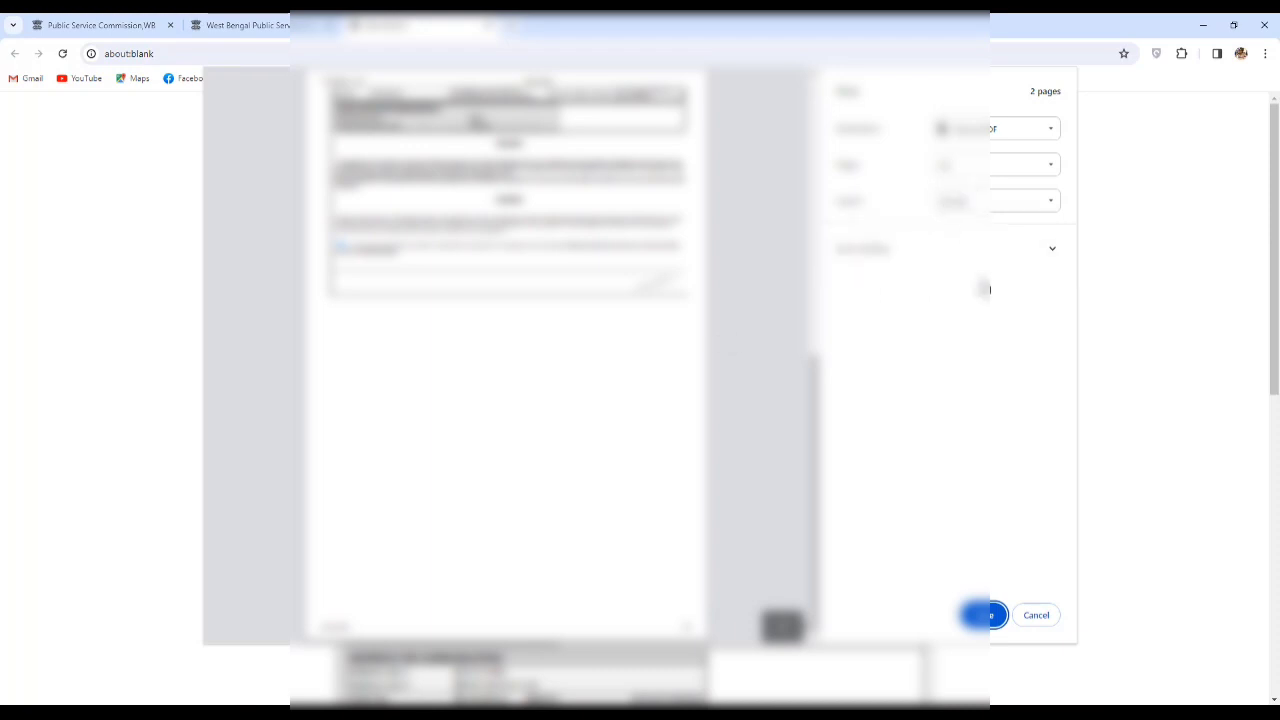
{"action": "left_click", "coordinate": [984, 614]}
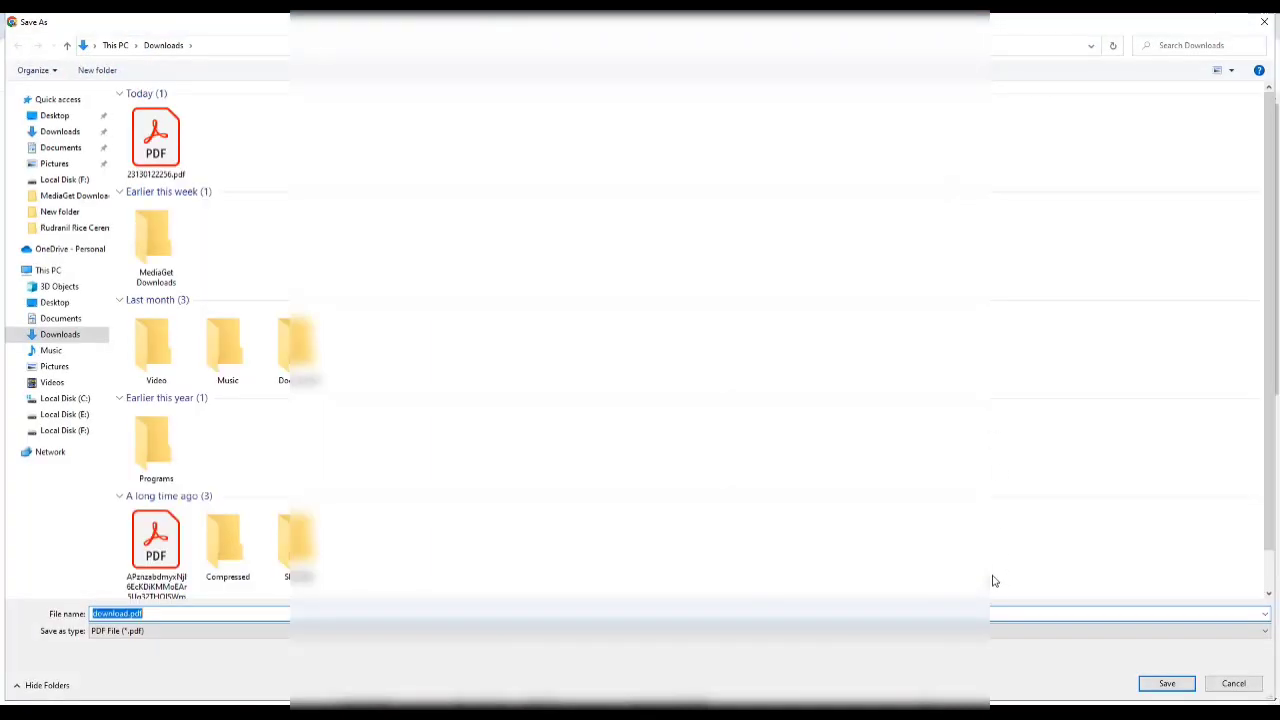
{"action": "left_click", "coordinate": [1167, 683]}
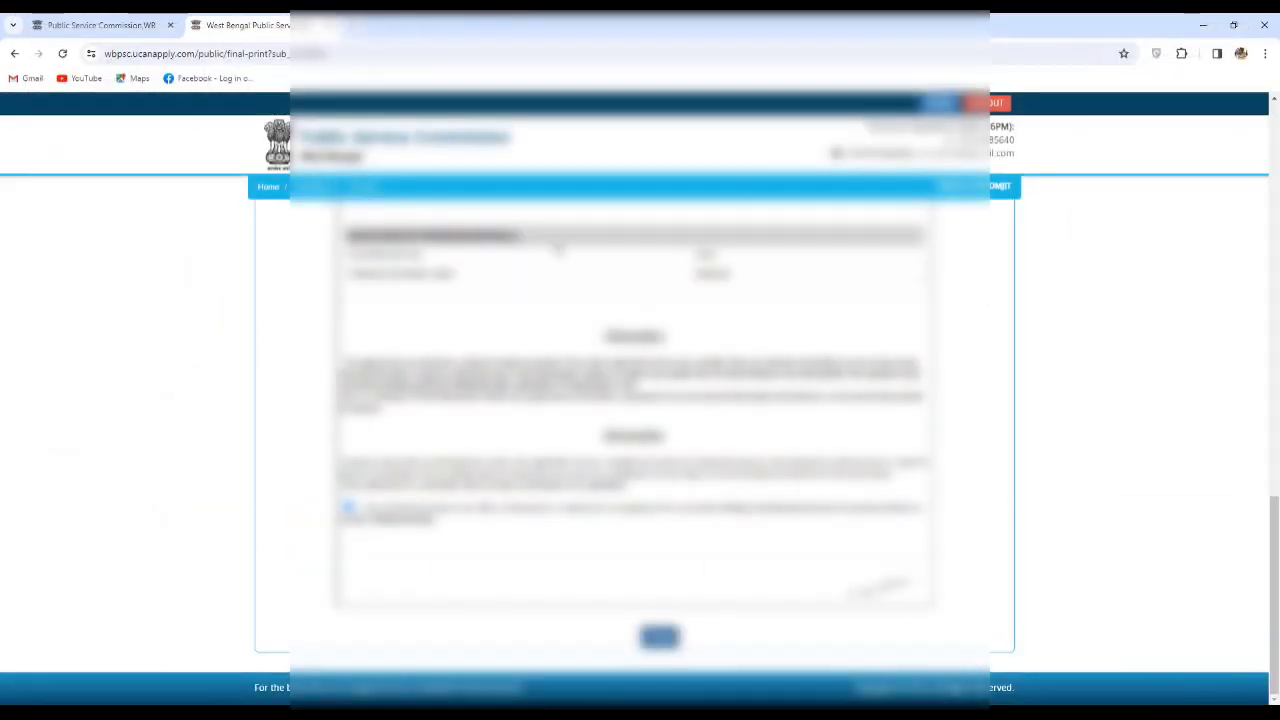
Log out of the WBPSC portal.
{"action": "scroll", "coordinate": [458, 303], "scroll_direction": "up", "scroll_amount": 10}
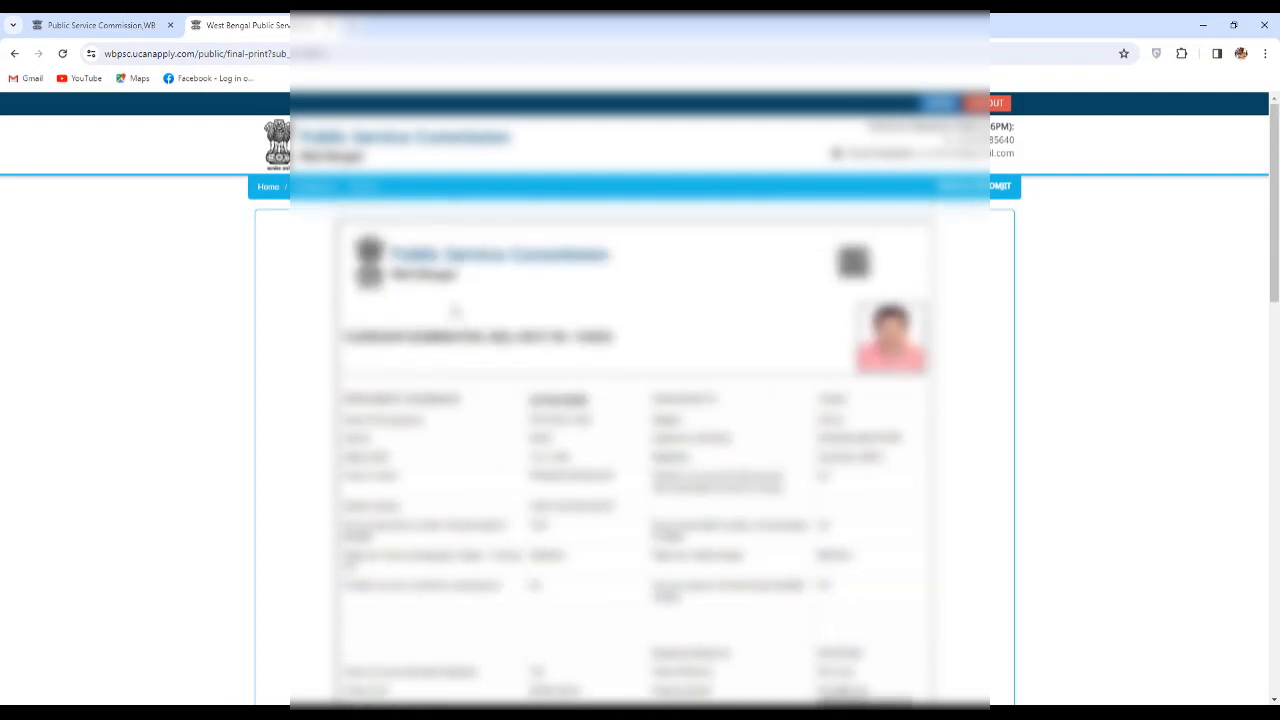
{"action": "scroll", "coordinate": [594, 320], "scroll_direction": "down", "scroll_amount": 15}
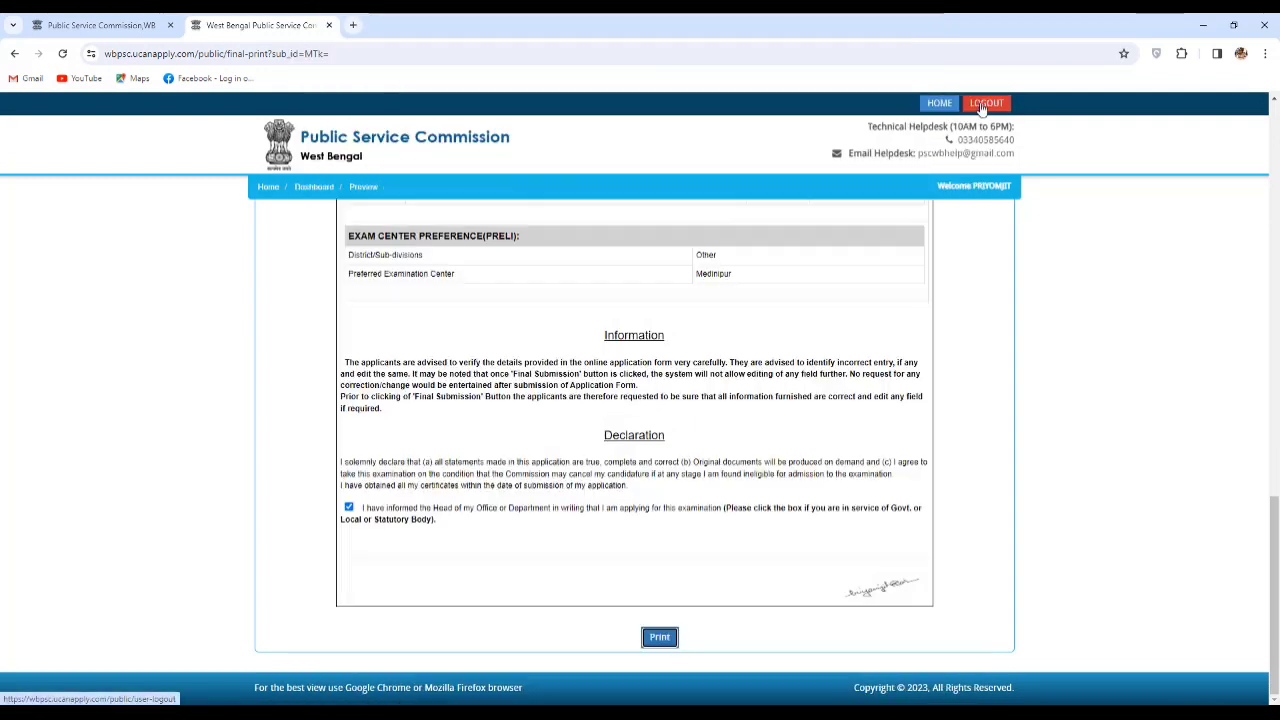
{"action": "left_click", "coordinate": [985, 104]}
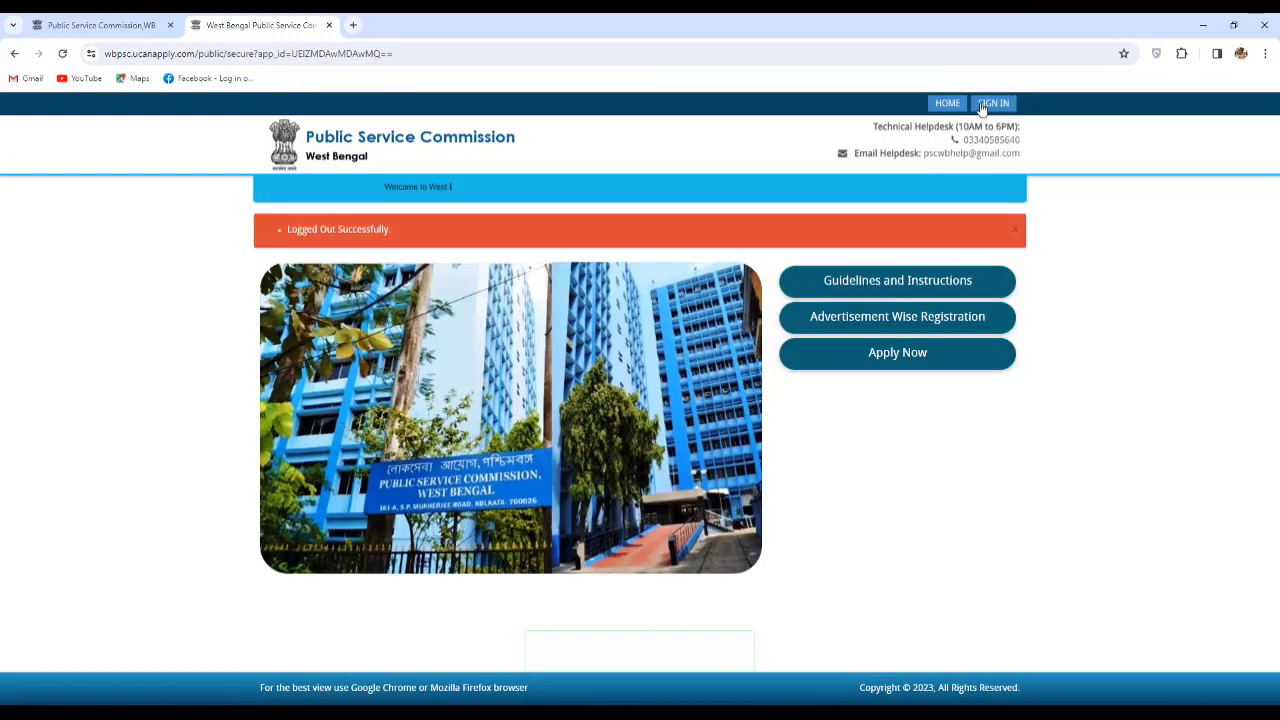